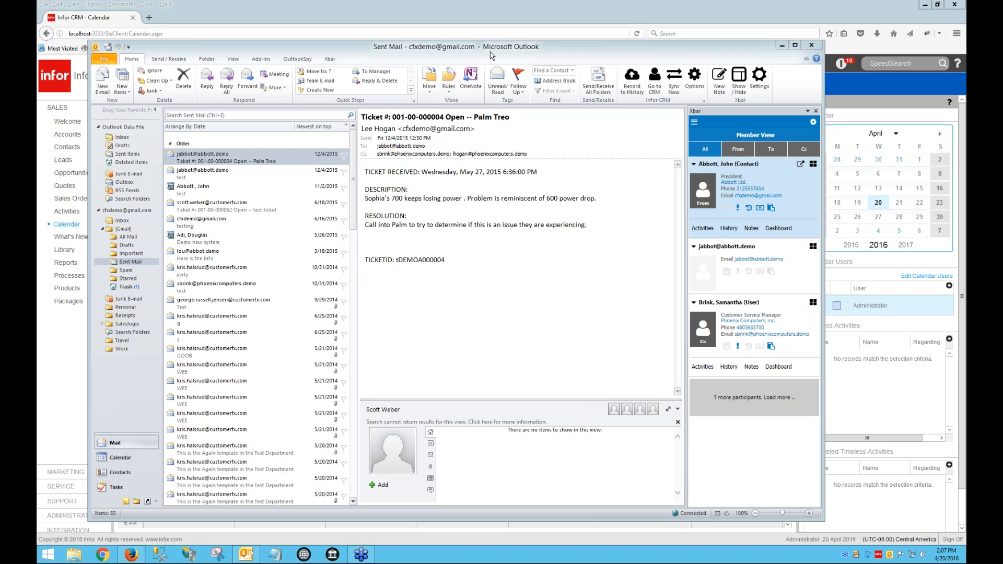
Step: Open the Xbar settings and display the Member View Settings page
{"action": "left_click", "coordinate": [543, 162]}
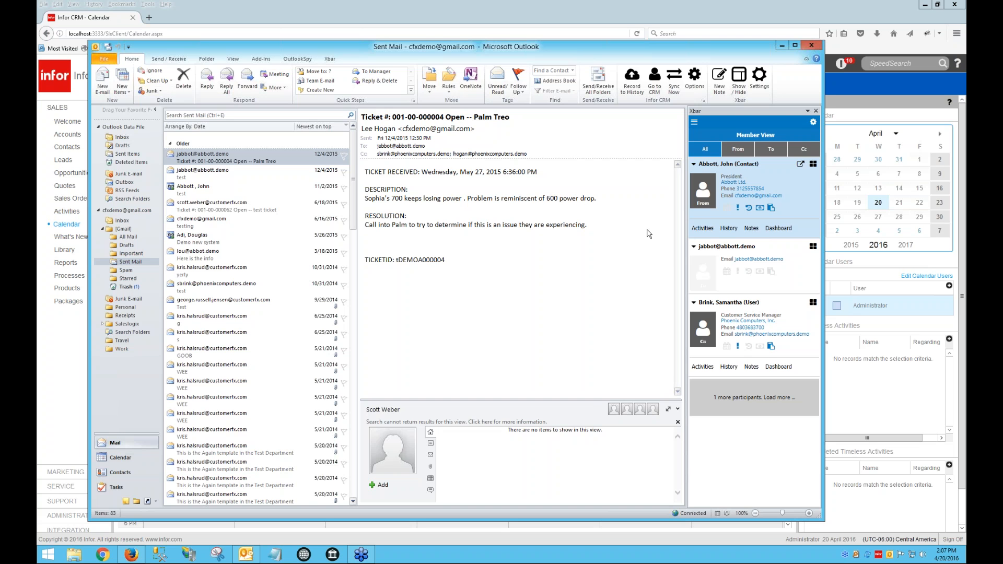
{"action": "left_click", "coordinate": [694, 122]}
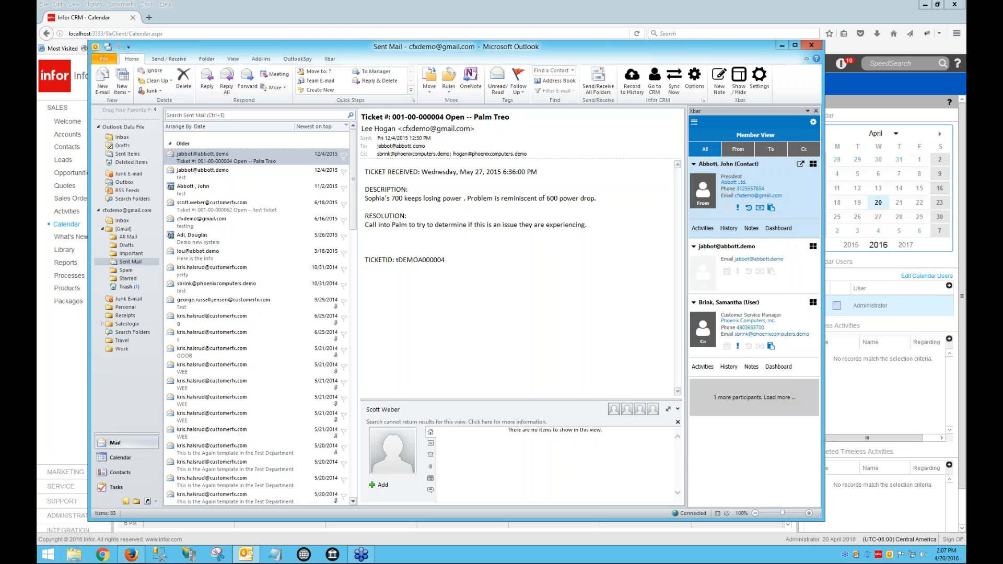
{"action": "left_click", "coordinate": [693, 123]}
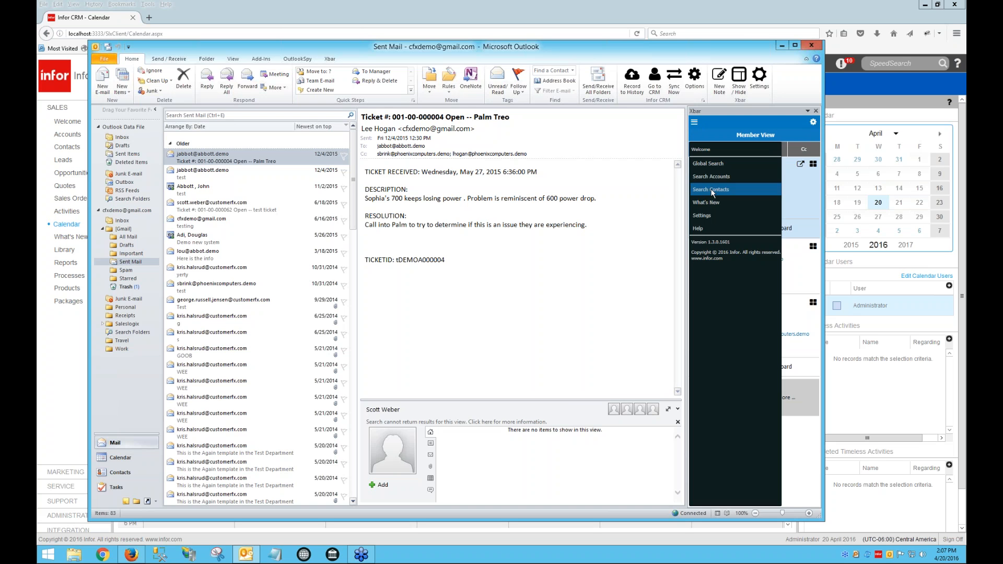
{"action": "left_click", "coordinate": [708, 215]}
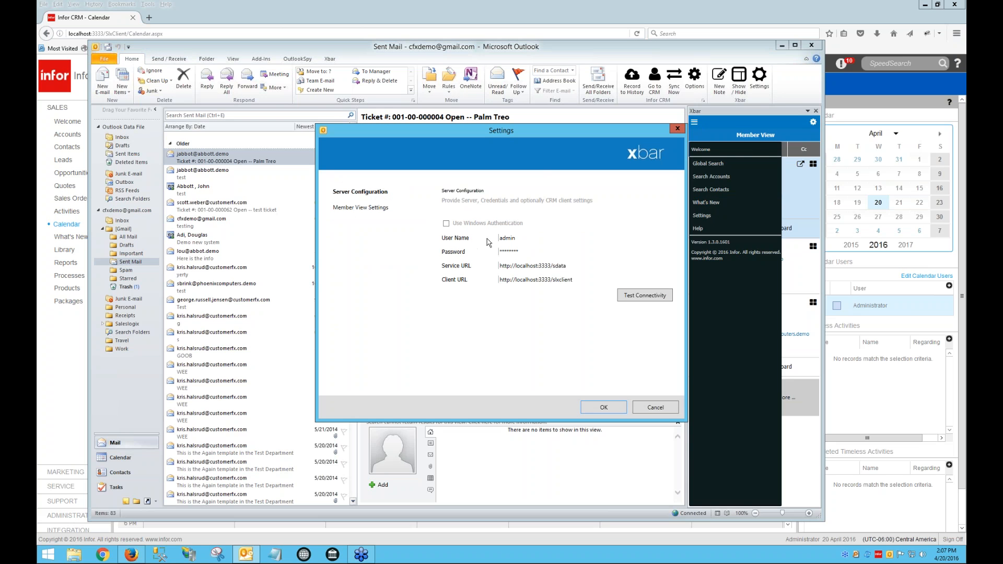
{"action": "left_click", "coordinate": [383, 209]}
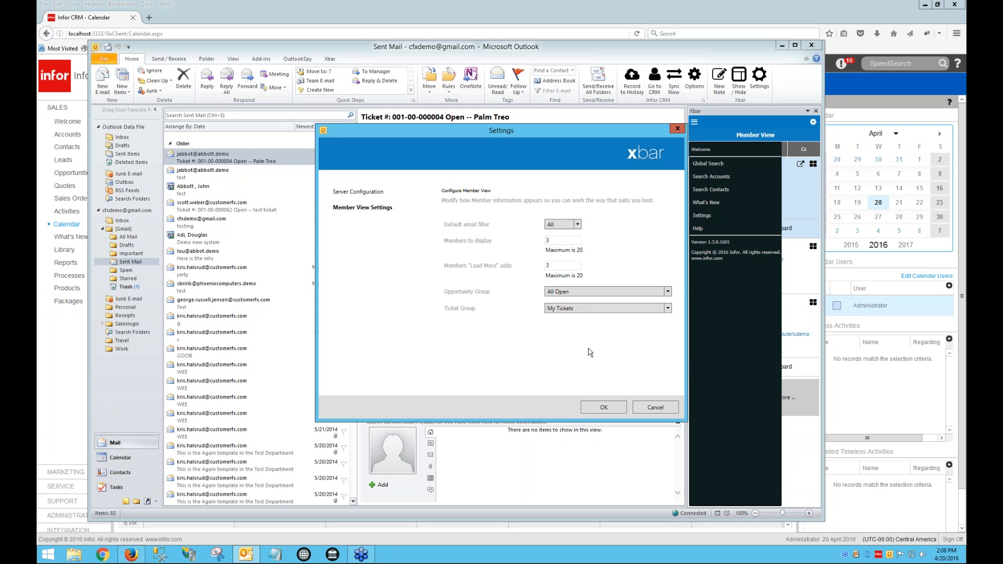
Step: Review the Opportunity Group, Ticket Group and default email filter choices, accept the Xbar settings and return to the member view
{"action": "left_click", "coordinate": [668, 293]}
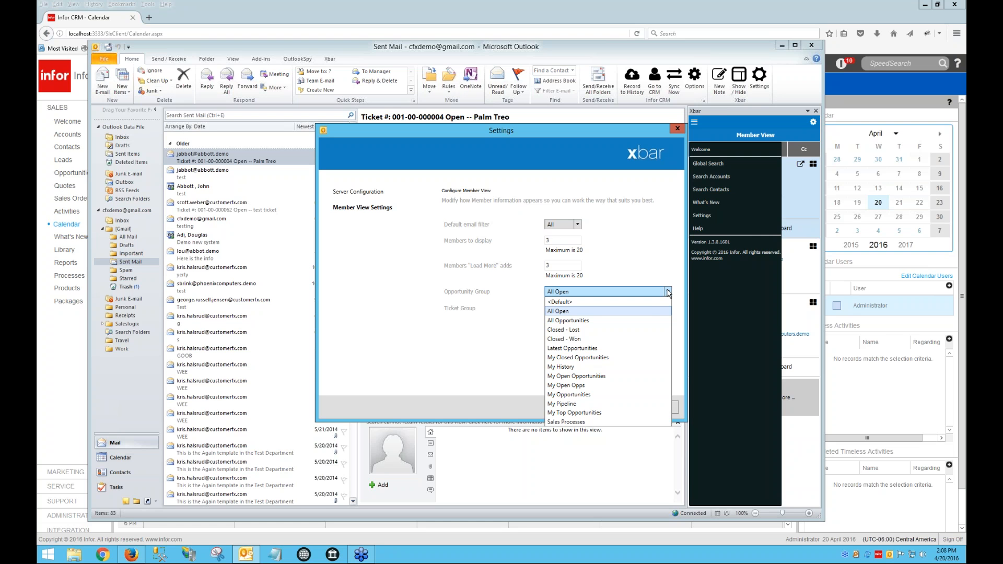
{"action": "left_click", "coordinate": [621, 315]}
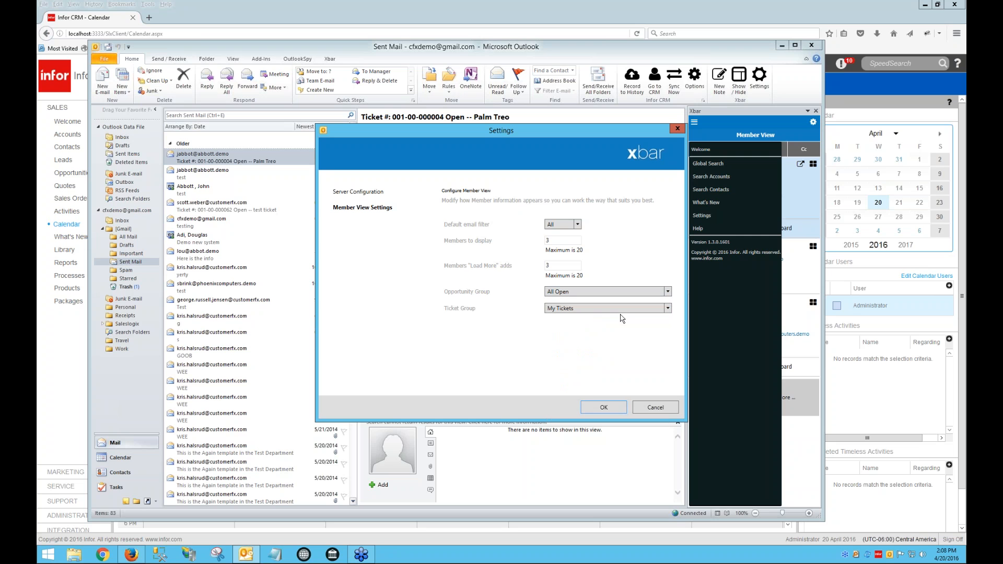
{"action": "left_click", "coordinate": [666, 308]}
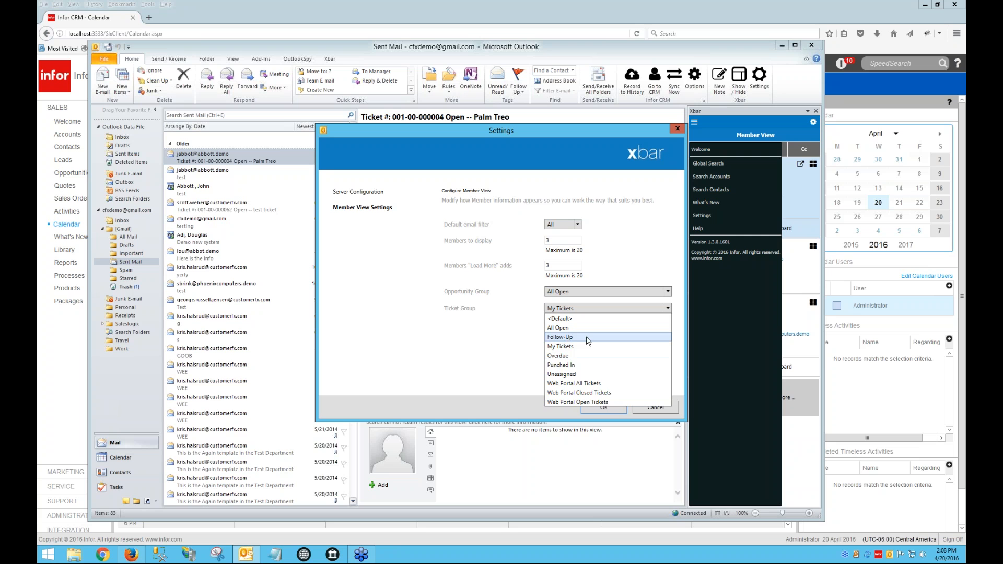
{"action": "left_click", "coordinate": [521, 344]}
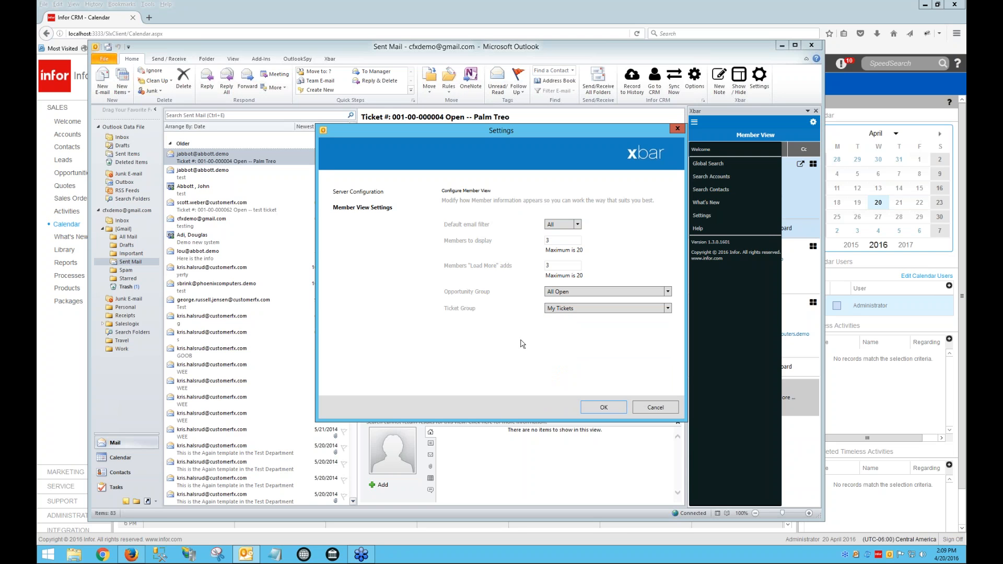
{"action": "left_click", "coordinate": [577, 224]}
{"action": "left_click", "coordinate": [577, 224]}
{"action": "left_click", "coordinate": [605, 408]}
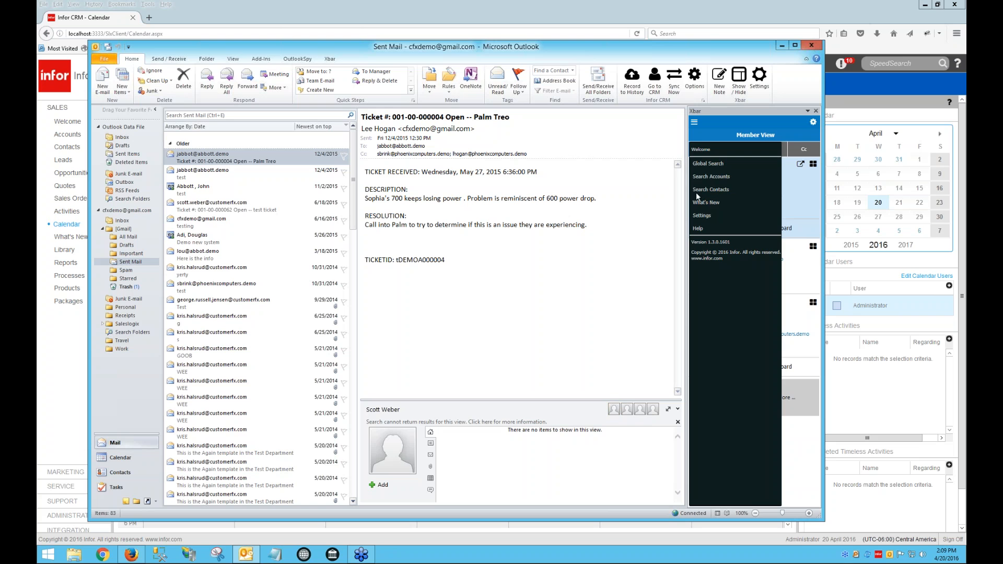
{"action": "left_click", "coordinate": [695, 126]}
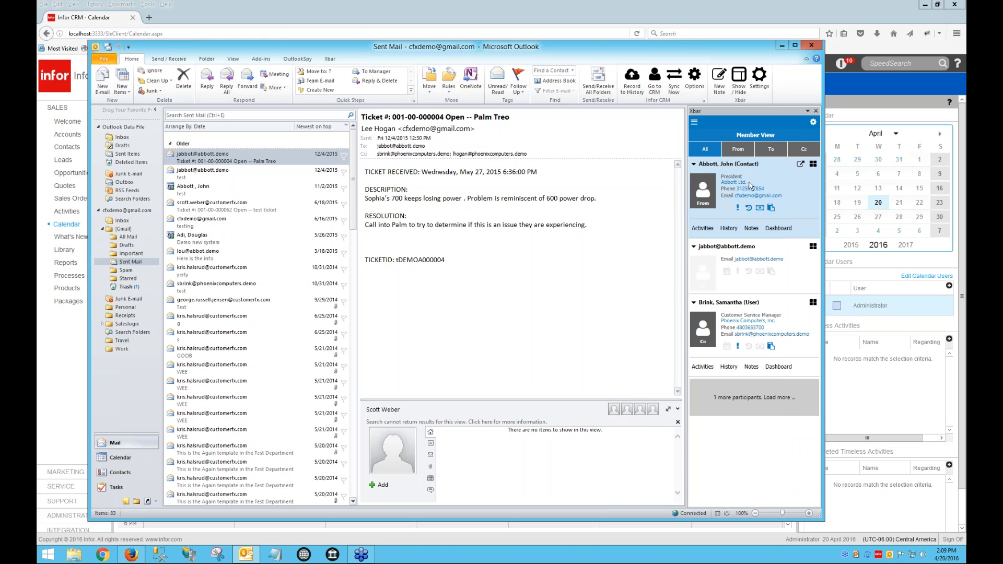
Step: View the ticket list of the first contact in the member view and open its first ticket for editing
{"action": "left_click", "coordinate": [770, 209]}
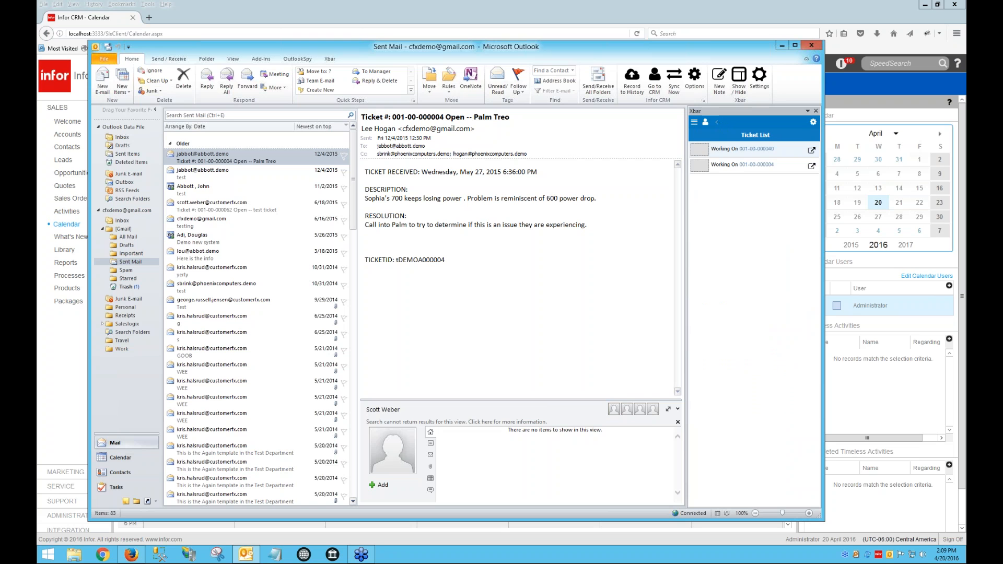
{"action": "left_click", "coordinate": [717, 123]}
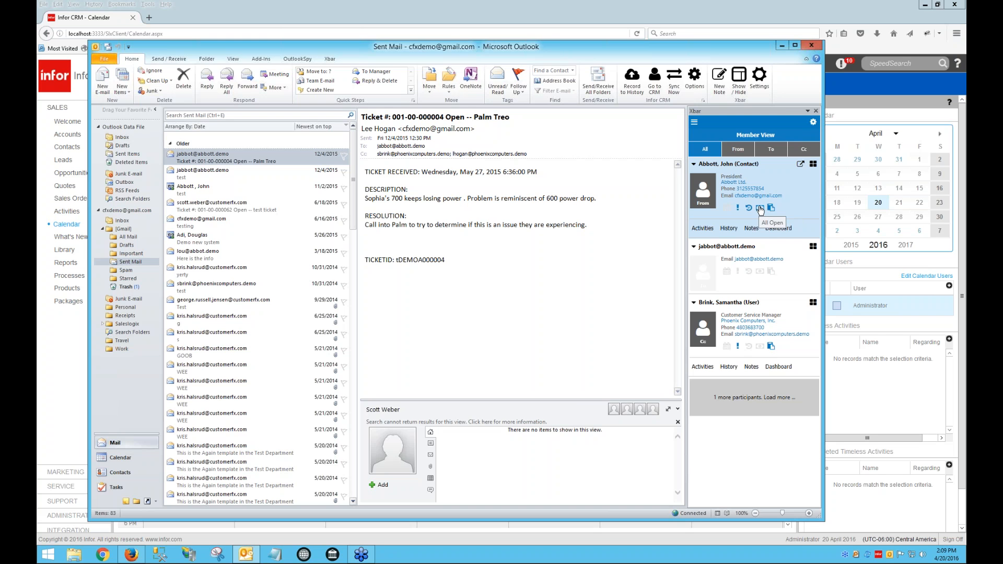
{"action": "left_click", "coordinate": [760, 210]}
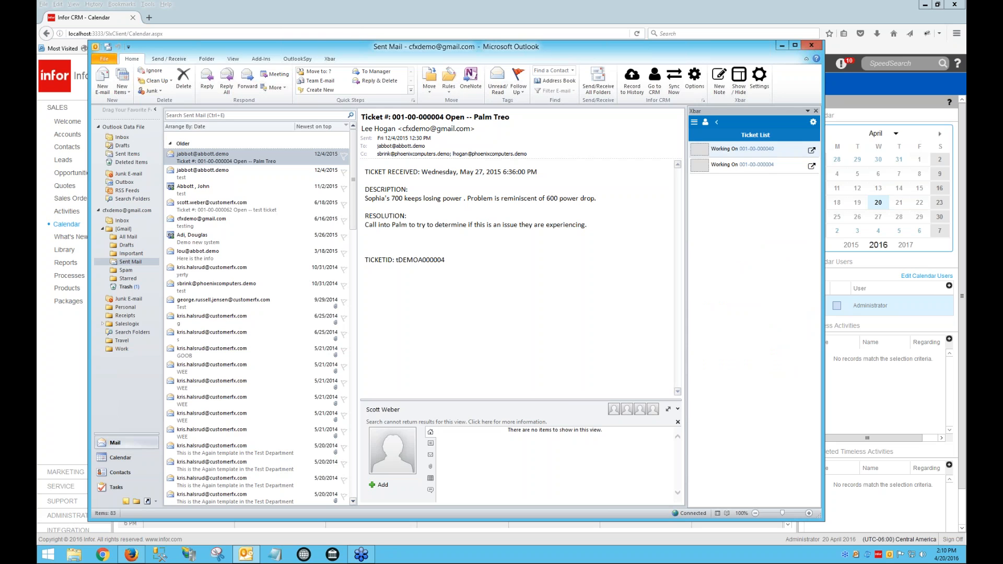
{"action": "left_click", "coordinate": [756, 149]}
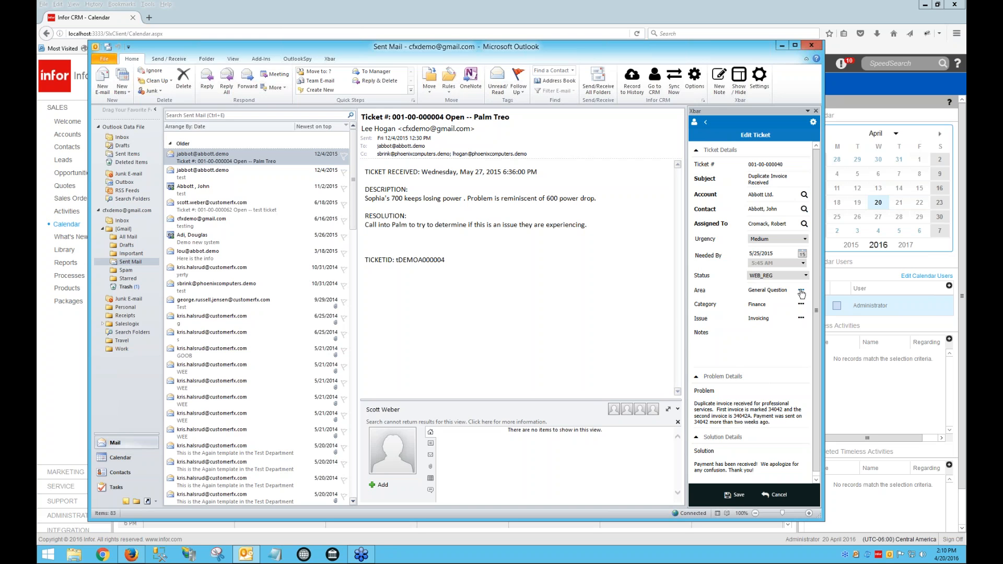
Step: Browse the ticket's category and issue choices for the Warranty and Software areas, including Microsoft, discard the selection and return to the member view
{"action": "left_click", "coordinate": [801, 291]}
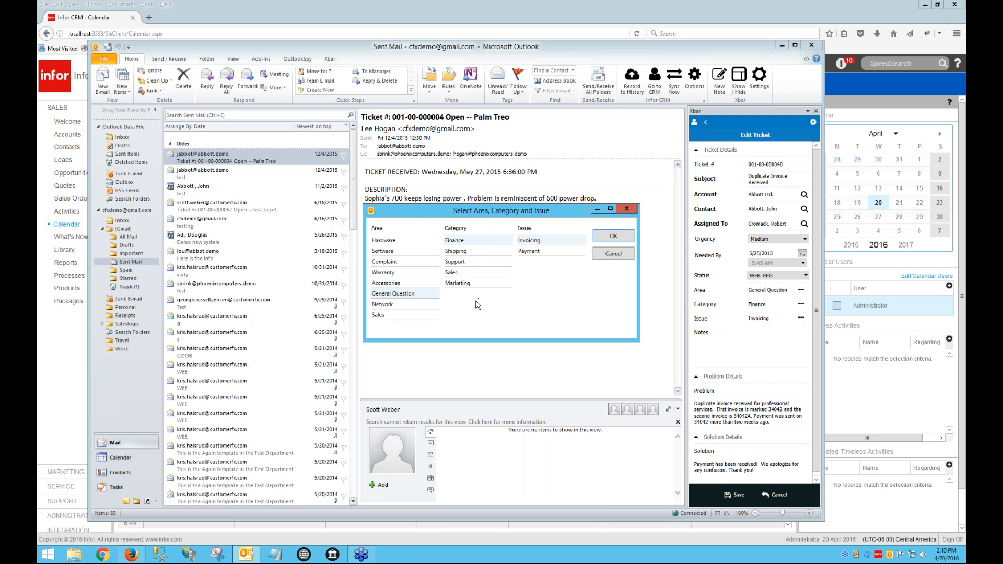
{"action": "left_click", "coordinate": [388, 274]}
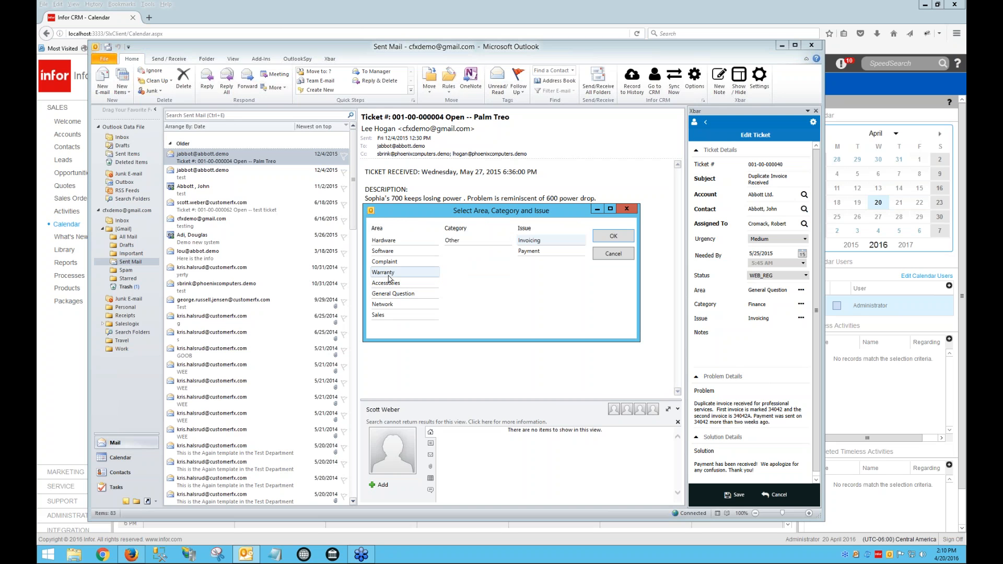
{"action": "left_click", "coordinate": [389, 253]}
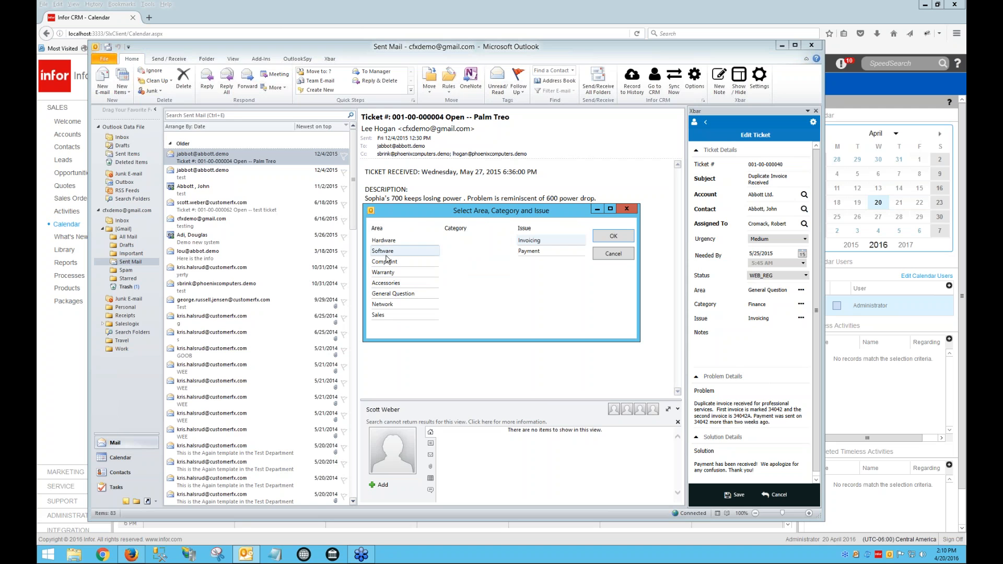
{"action": "left_click", "coordinate": [460, 243]}
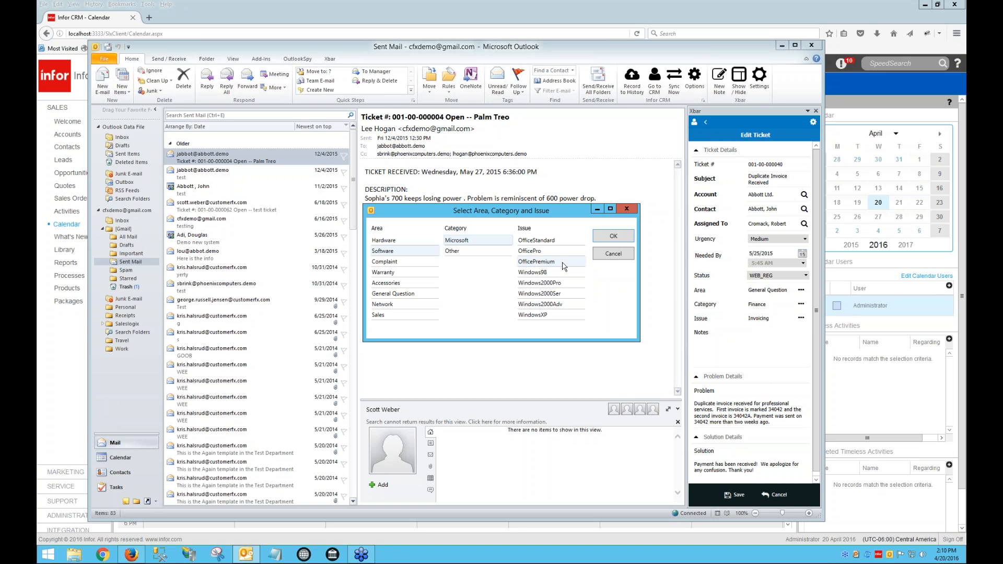
{"action": "left_click", "coordinate": [607, 257]}
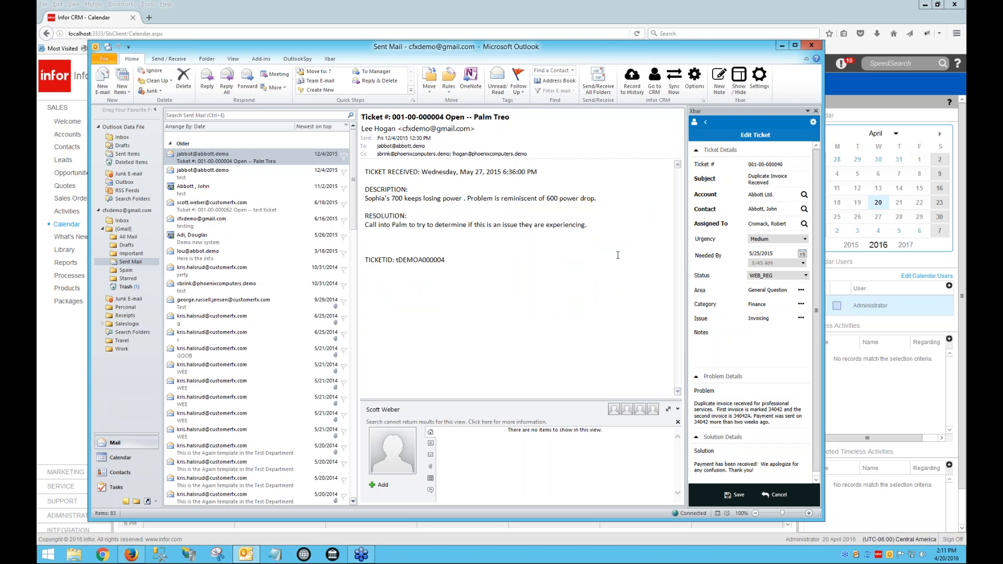
{"action": "left_click", "coordinate": [706, 127]}
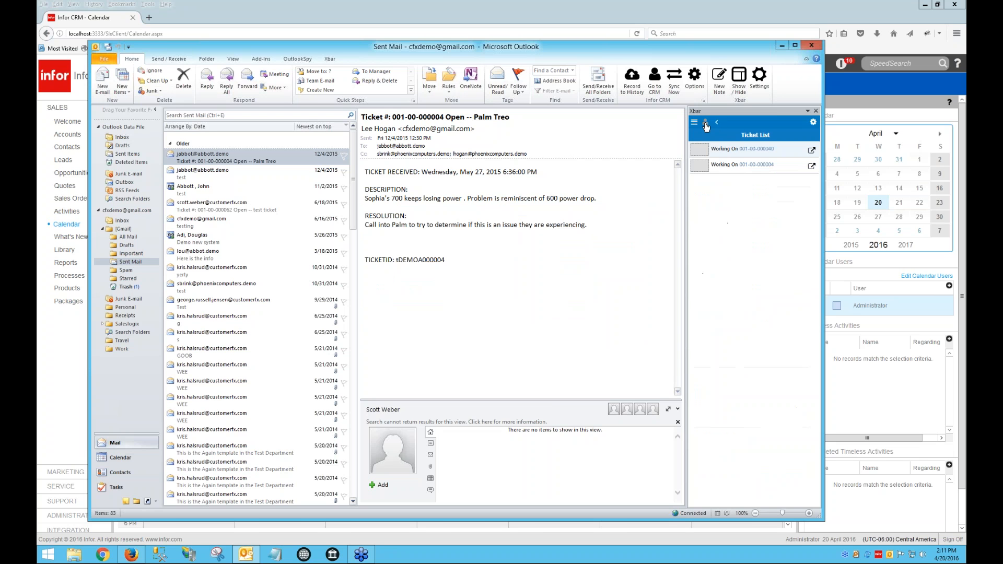
{"action": "left_click", "coordinate": [712, 122]}
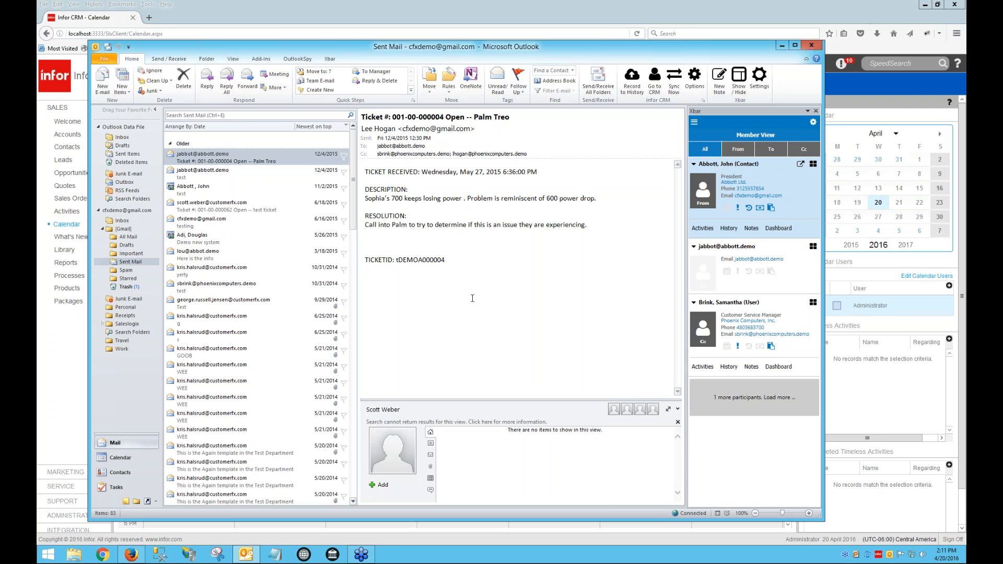
Step: Create a calendar appointment with the subject "Test from Outlook" on Thursday 4/21/2016 from 1:00 PM to 2:30 PM
{"action": "left_click", "coordinate": [120, 457]}
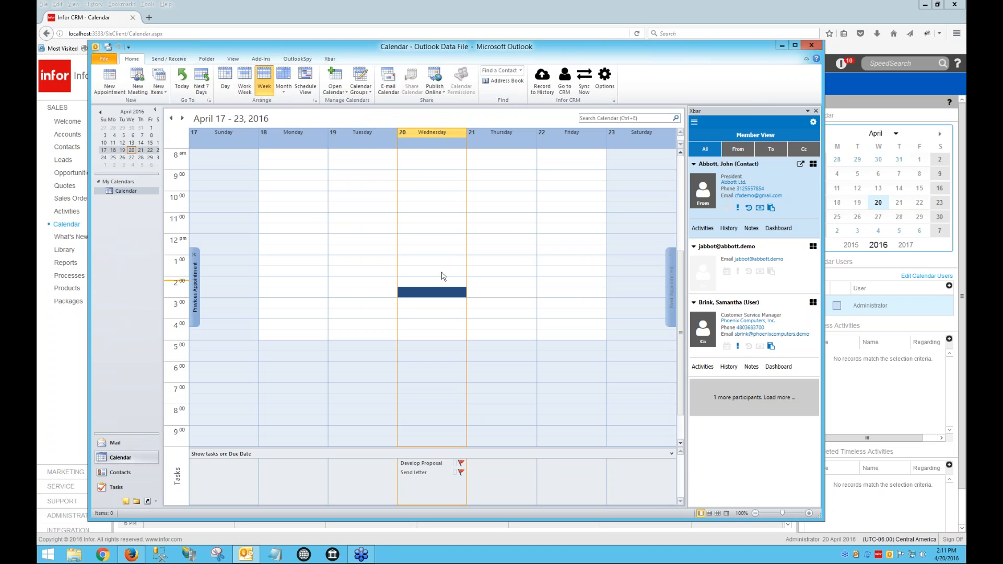
{"action": "left_click", "coordinate": [495, 262]}
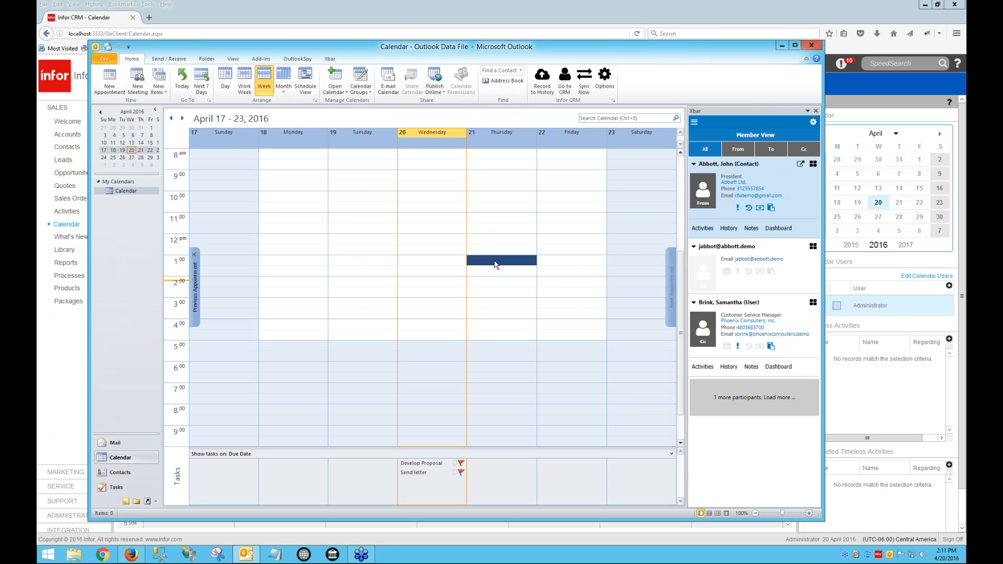
{"action": "double_click", "coordinate": [496, 262]}
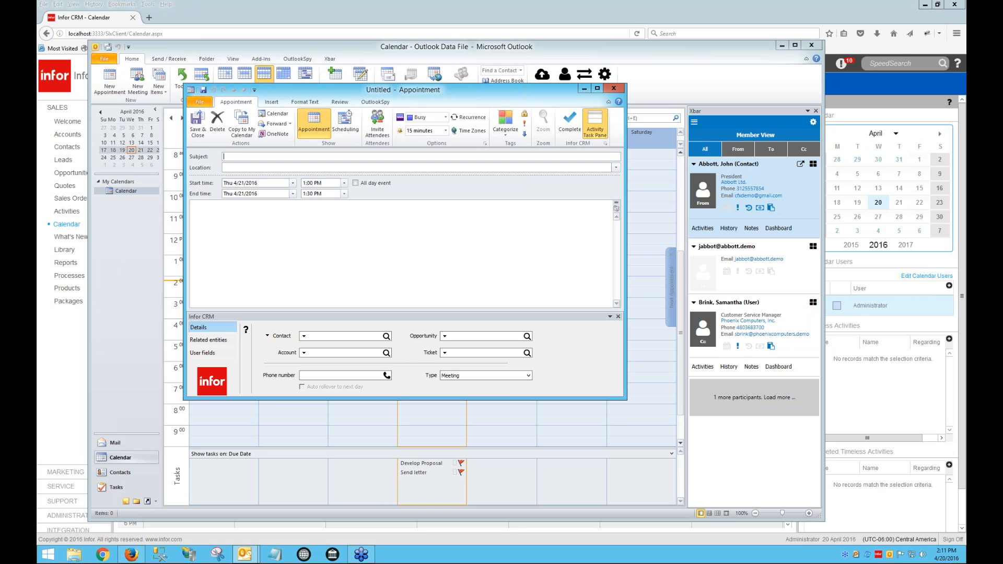
{"action": "type", "text": "est from Outlook"}
{"action": "left_click", "coordinate": [344, 194]}
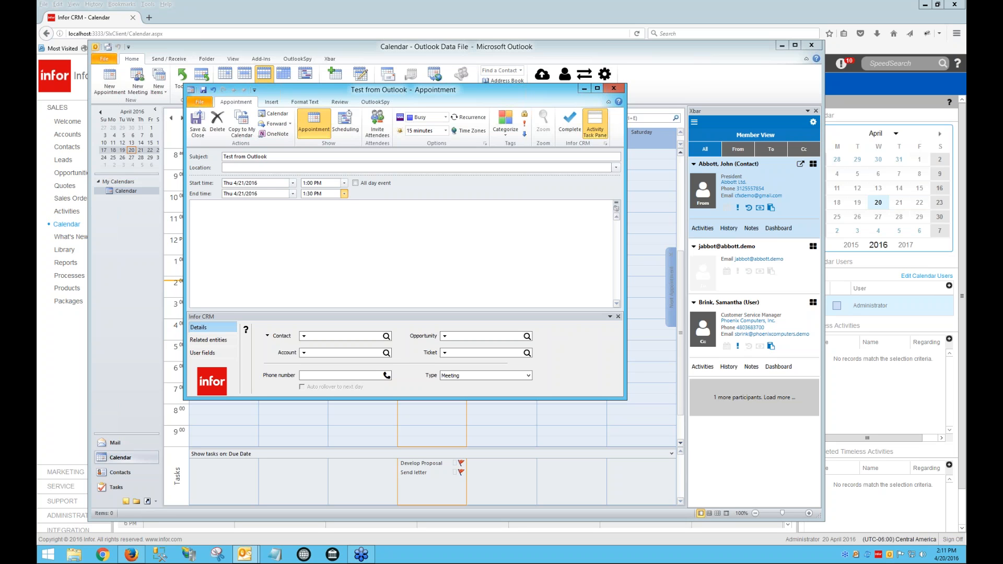
{"action": "left_click", "coordinate": [324, 224]}
Step: Review the suggested contacts, accounts and opportunities offered for the appointment in its Infor CRM details
{"action": "left_click", "coordinate": [304, 338]}
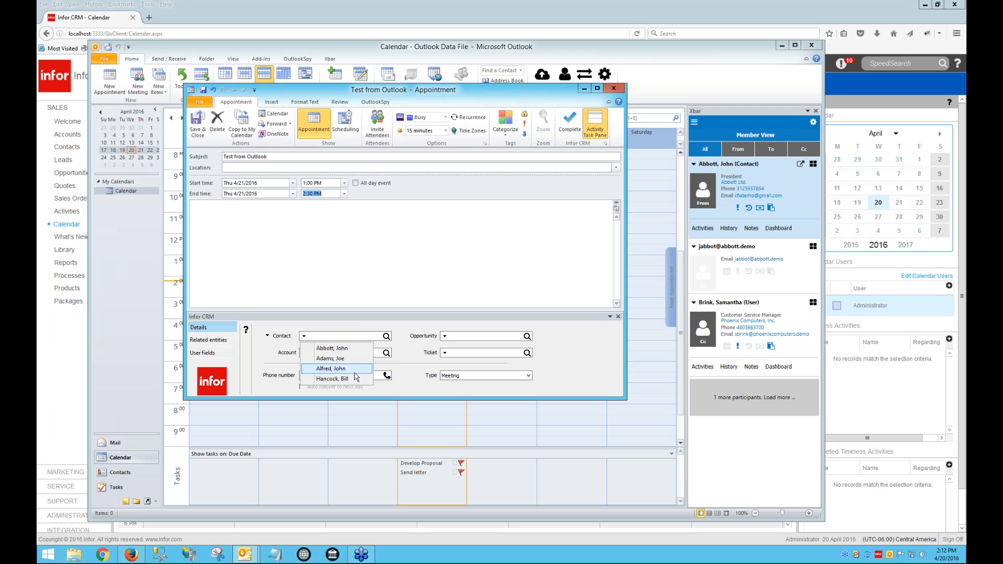
{"action": "left_click", "coordinate": [345, 327]}
{"action": "left_click", "coordinate": [304, 354]}
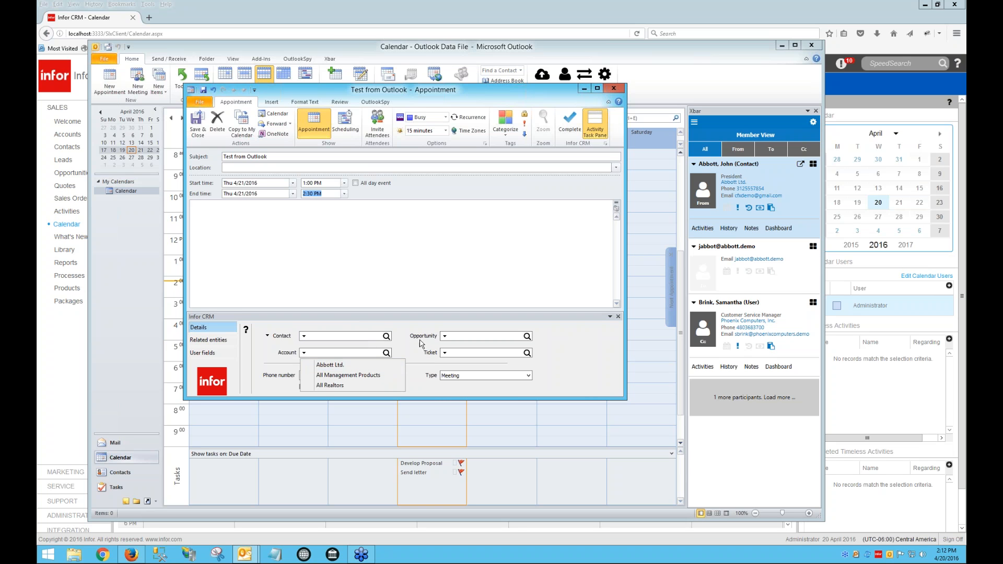
{"action": "left_click", "coordinate": [445, 336]}
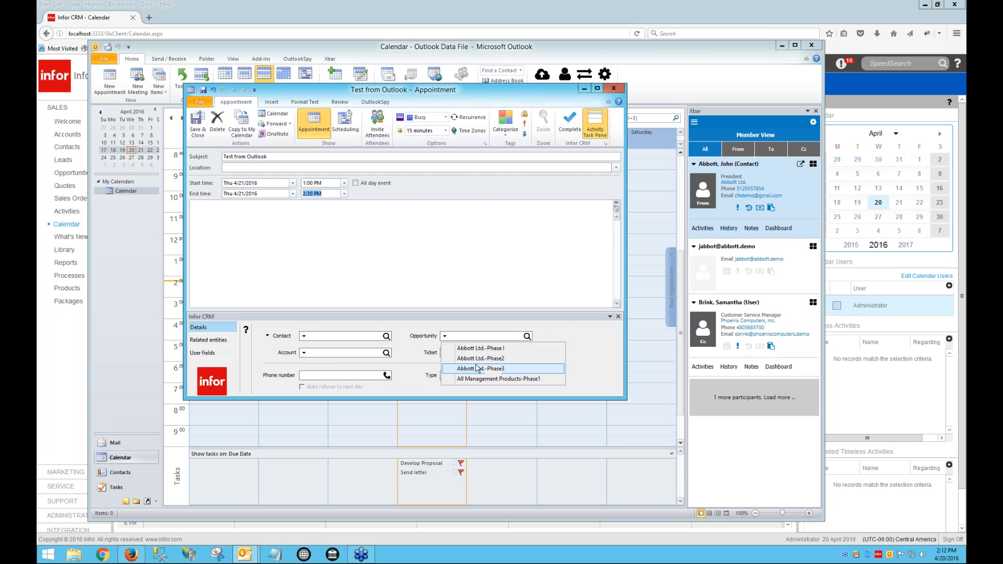
{"action": "left_click", "coordinate": [428, 353]}
Step: Look up the Abbott Ltd. contact in the Infor CRM Contacts address book and link it to the appointment
{"action": "left_click", "coordinate": [385, 338]}
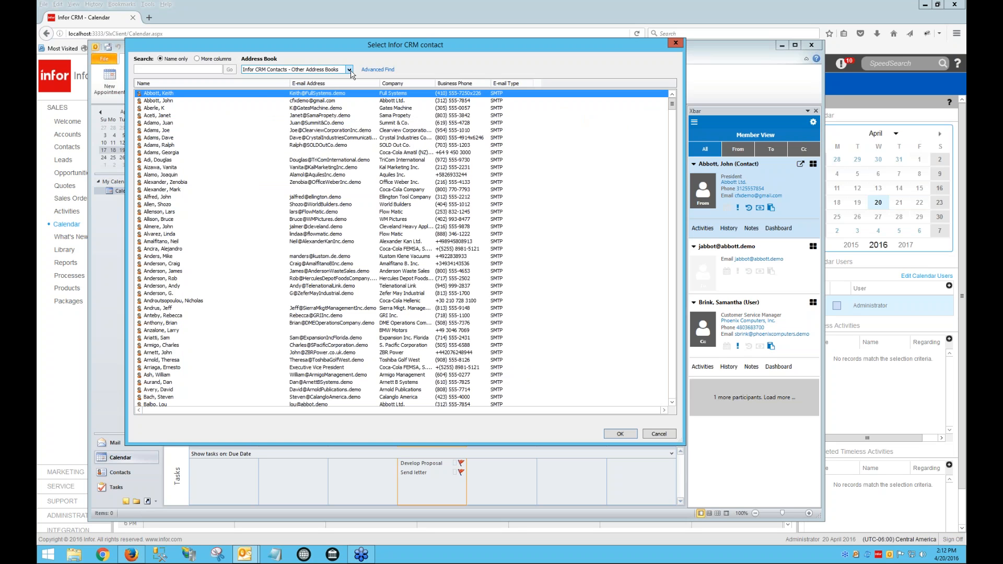
{"action": "left_click", "coordinate": [351, 75]}
{"action": "left_click", "coordinate": [350, 75]}
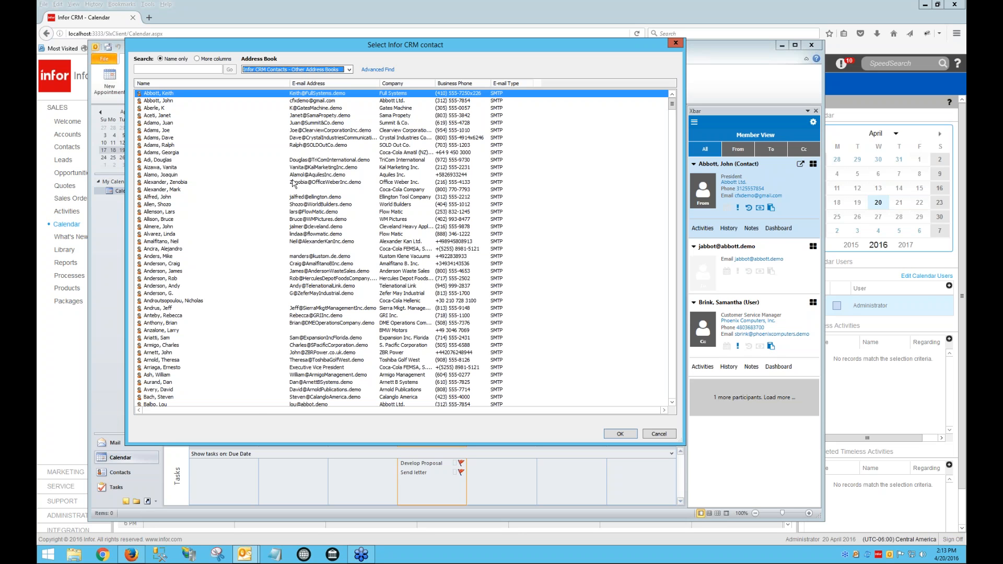
{"action": "left_click", "coordinate": [161, 94]}
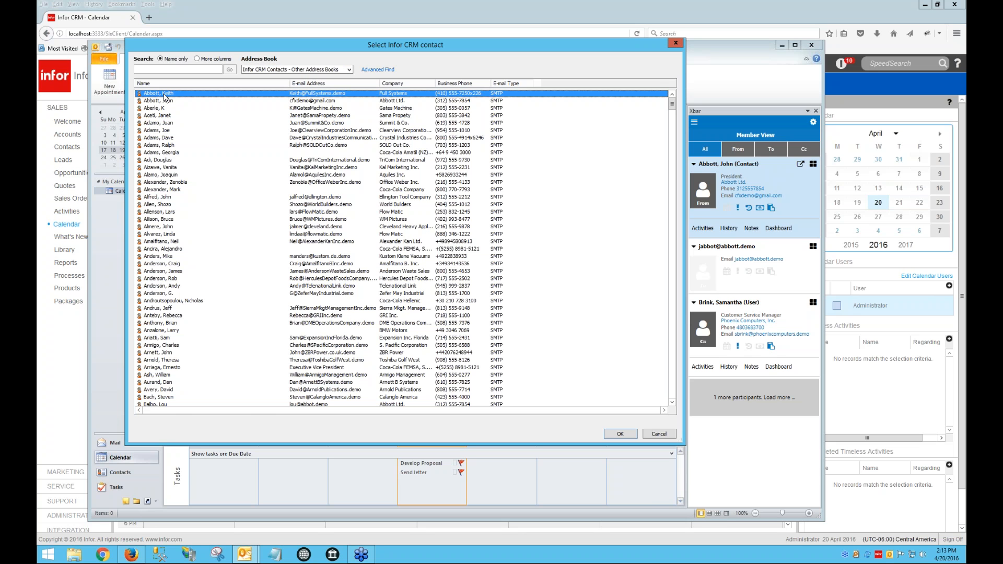
{"action": "double_click", "coordinate": [168, 101]}
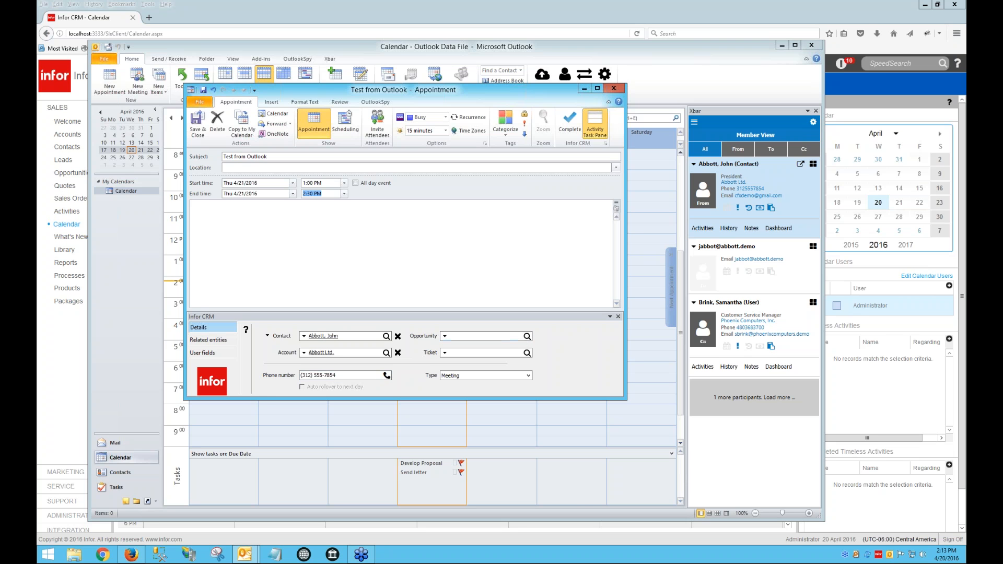
Step: Look up American Electric Associates-Phase1 in the Infor CRM Opportunities address book and link it to the appointment
{"action": "left_click", "coordinate": [445, 337]}
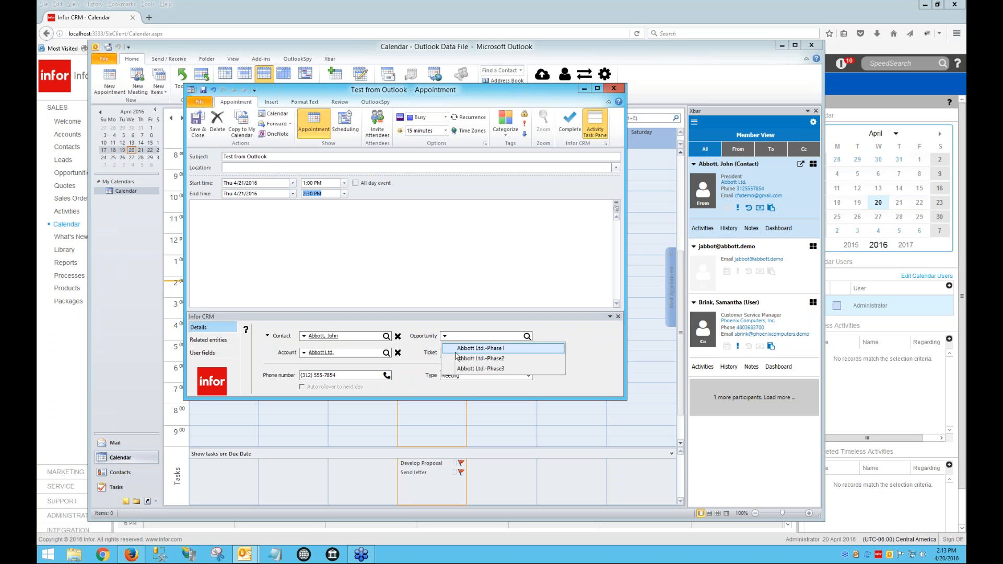
{"action": "left_click", "coordinate": [527, 337]}
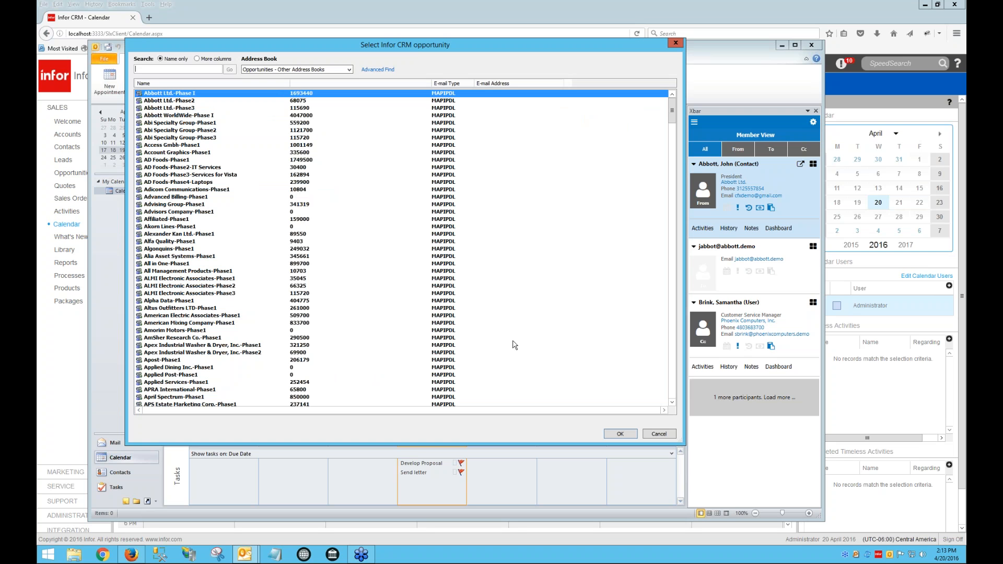
{"action": "left_click", "coordinate": [212, 316]}
{"action": "double_click", "coordinate": [211, 316]}
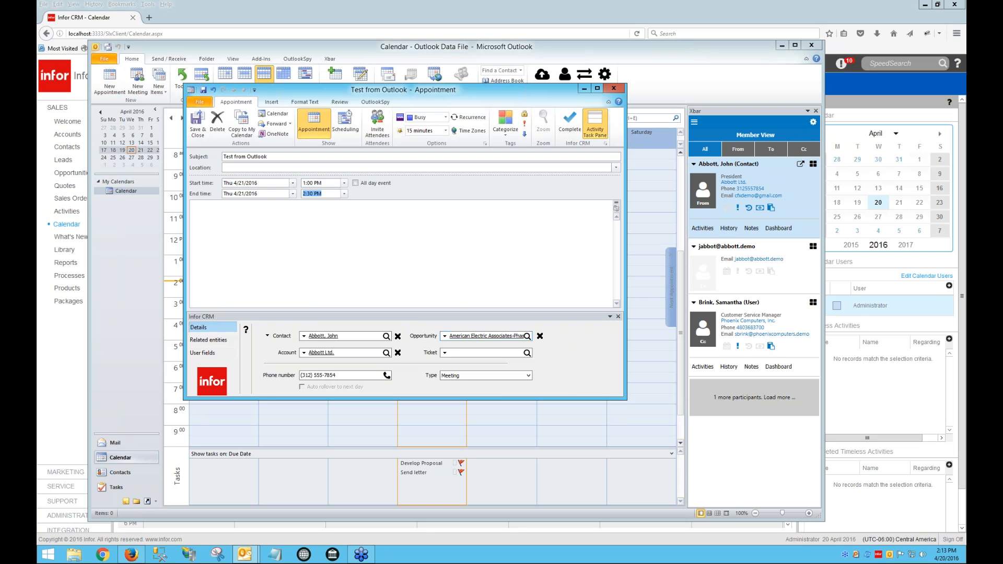
Step: Link the suggested Abbott Ltd.-Phase I opportunity to the appointment and review the suggested tickets without choosing one
{"action": "left_click", "coordinate": [445, 337]}
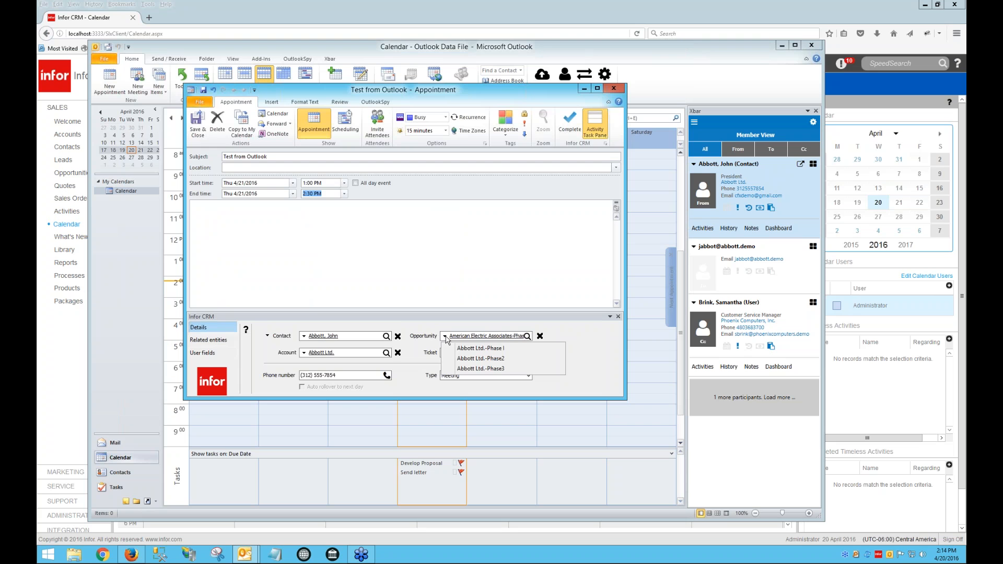
{"action": "left_click", "coordinate": [469, 348]}
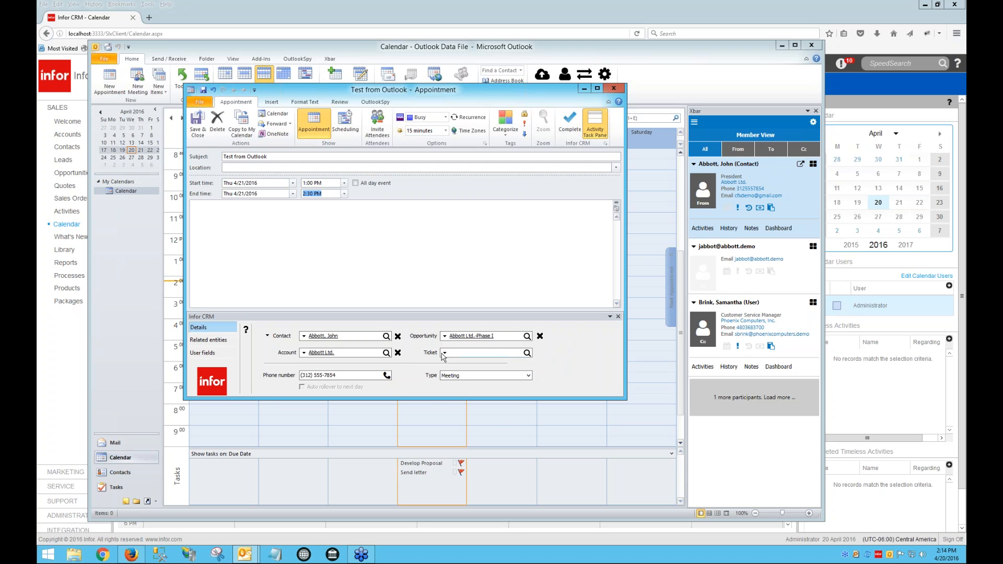
{"action": "left_click", "coordinate": [444, 354]}
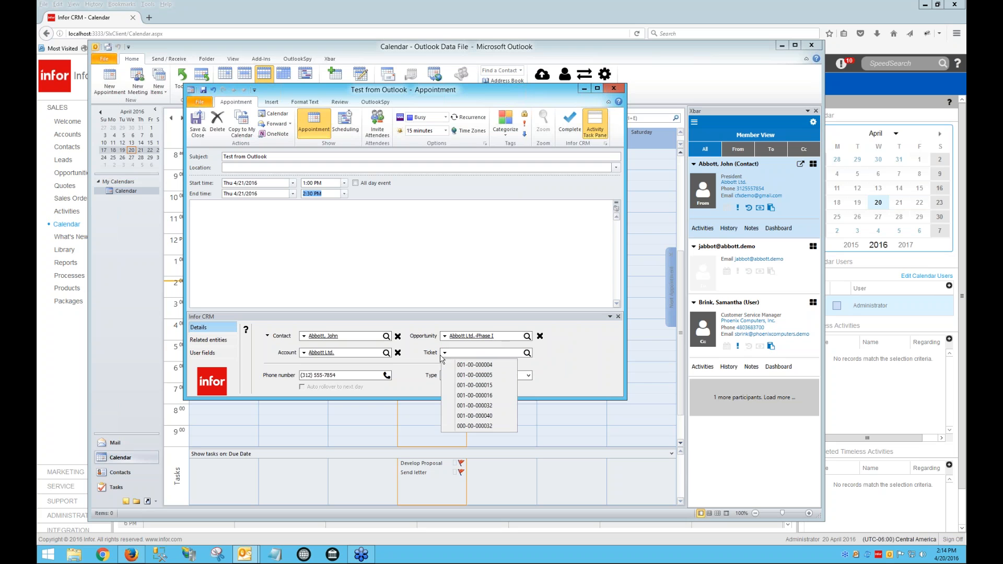
{"action": "left_click", "coordinate": [413, 359]}
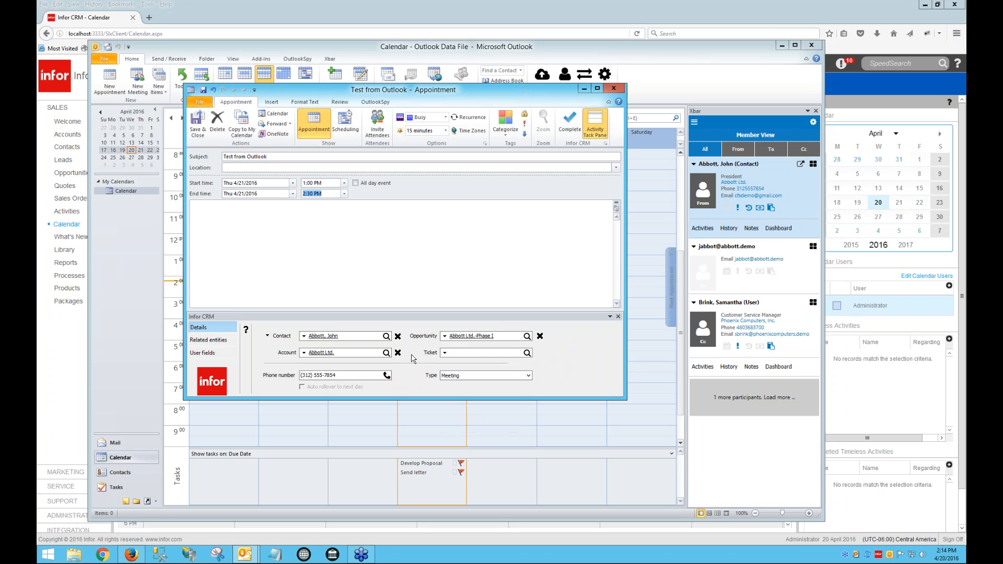
Step: Switch the appointment's Infor CRM activity type to Phone Call and back to Meeting
{"action": "left_click", "coordinate": [529, 376]}
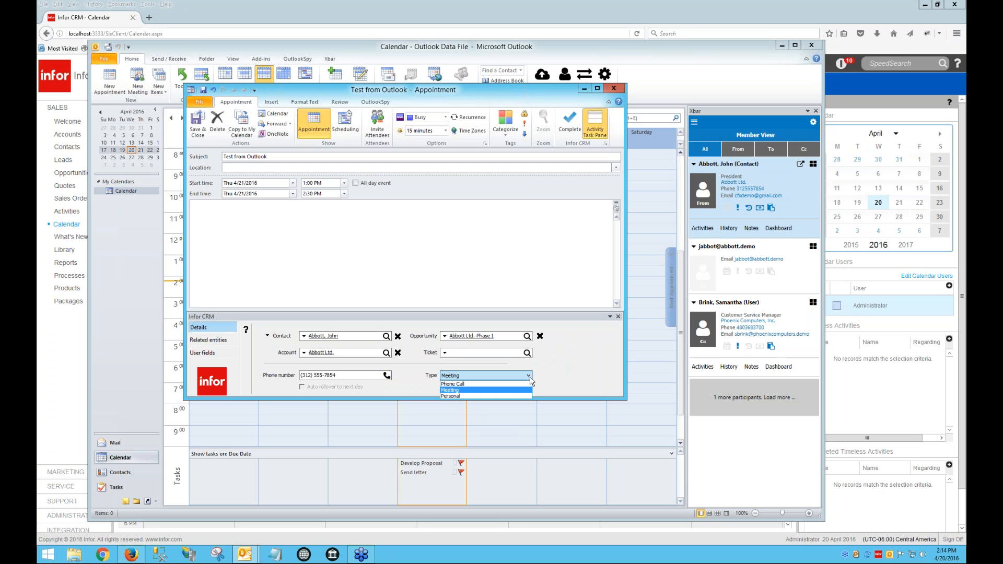
{"action": "left_click", "coordinate": [485, 386]}
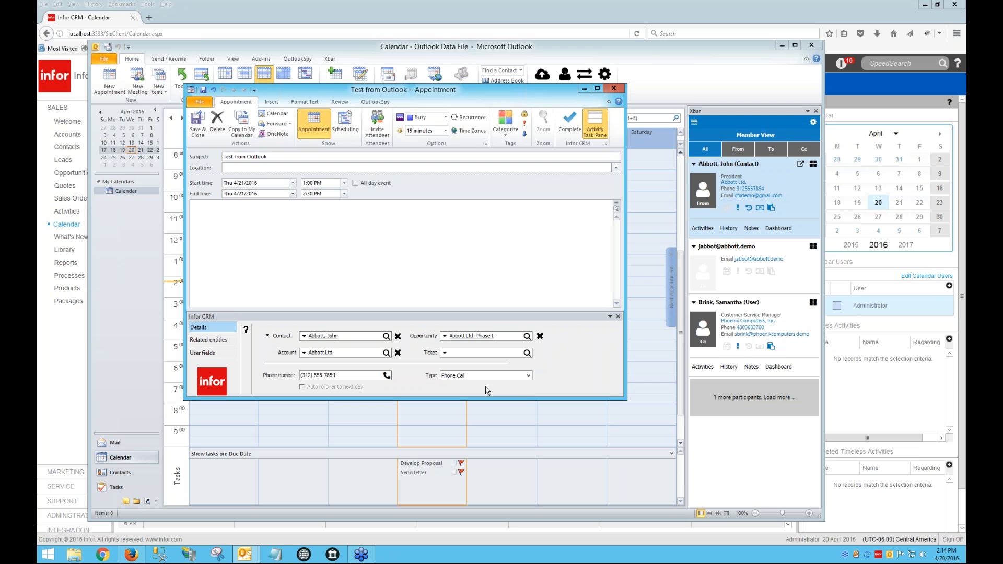
{"action": "left_click", "coordinate": [521, 376]}
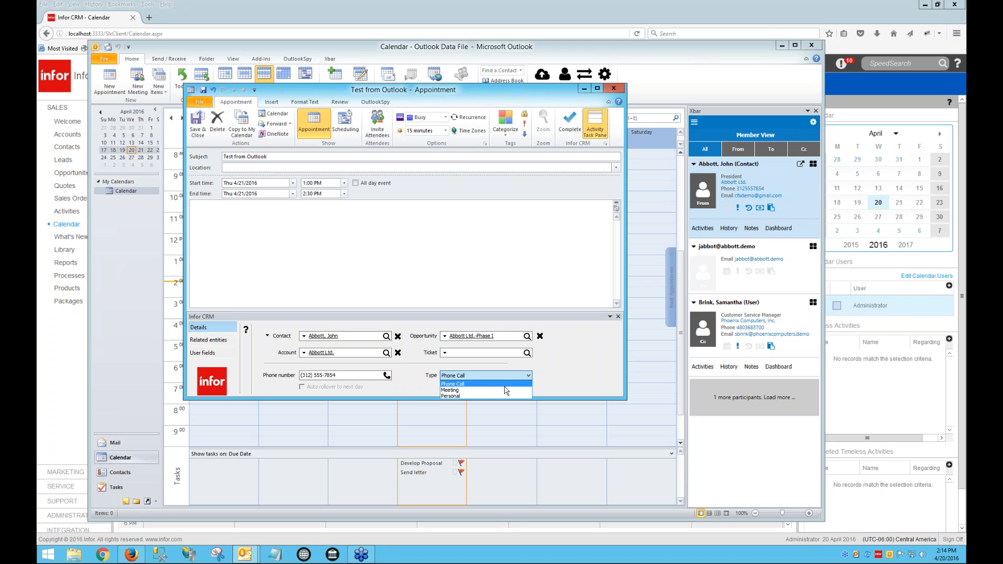
{"action": "left_click", "coordinate": [504, 390]}
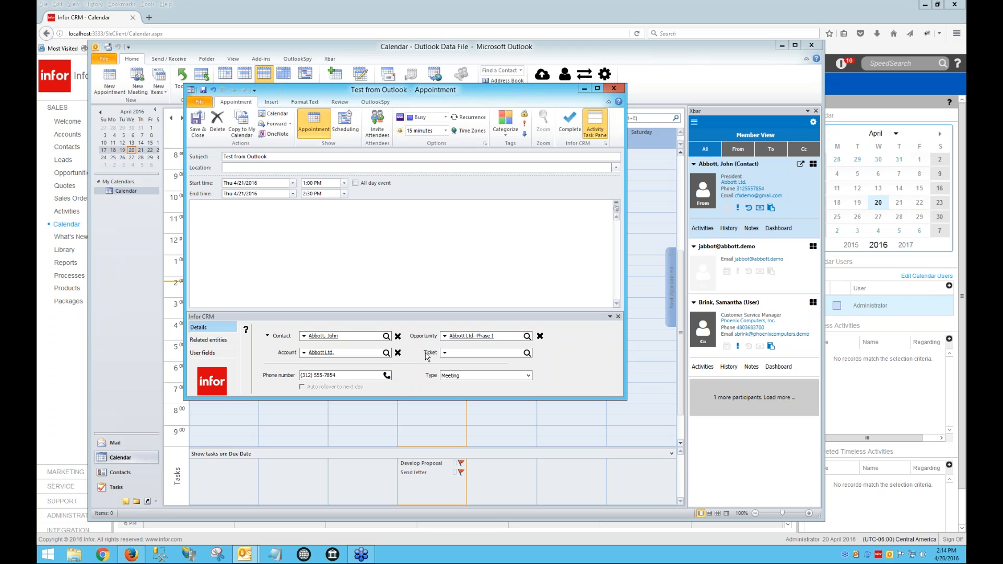
Step: Add the Northeast Sales user to the appointment's related Infor CRM entities
{"action": "left_click", "coordinate": [217, 341]}
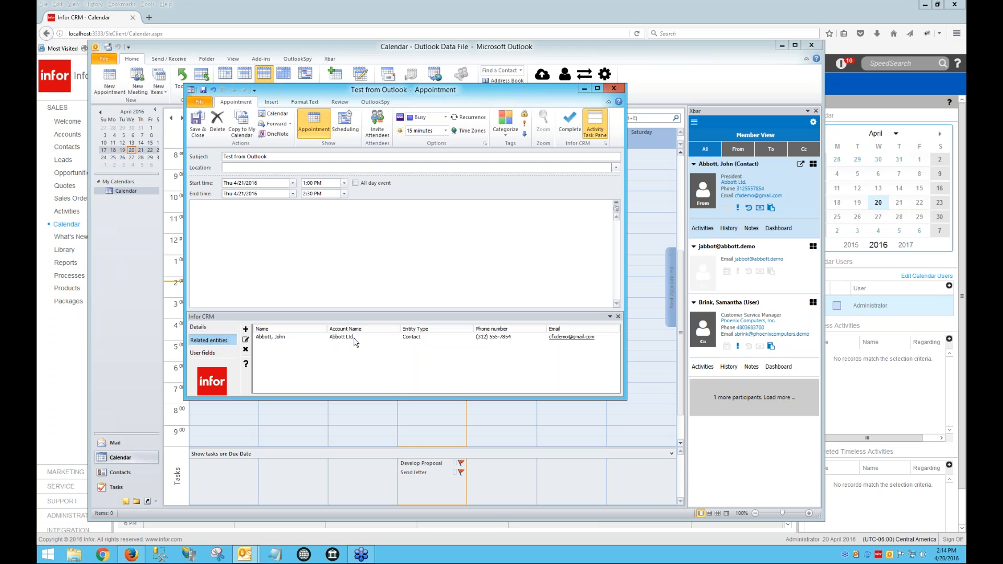
{"action": "left_click", "coordinate": [246, 329]}
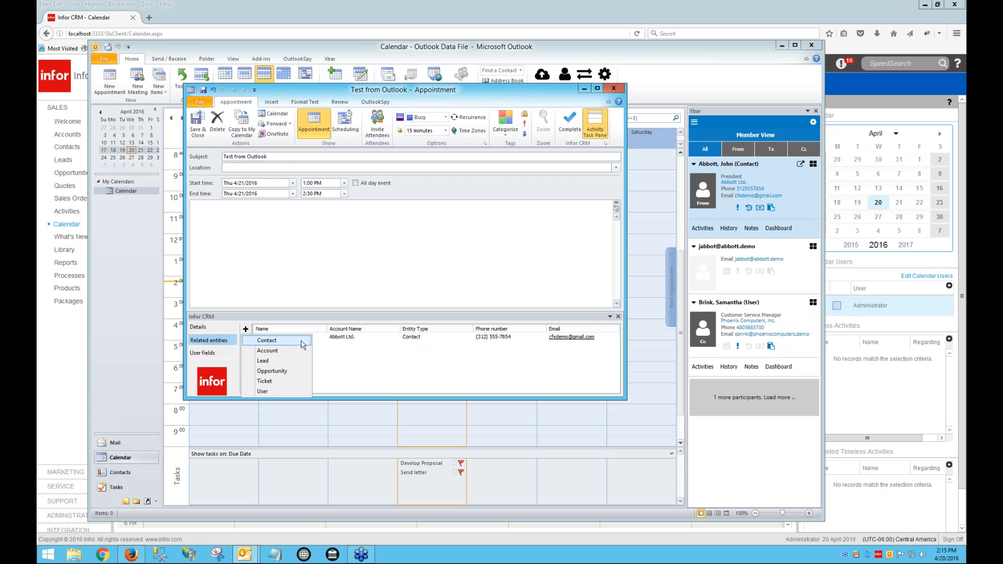
{"action": "left_click", "coordinate": [287, 395]}
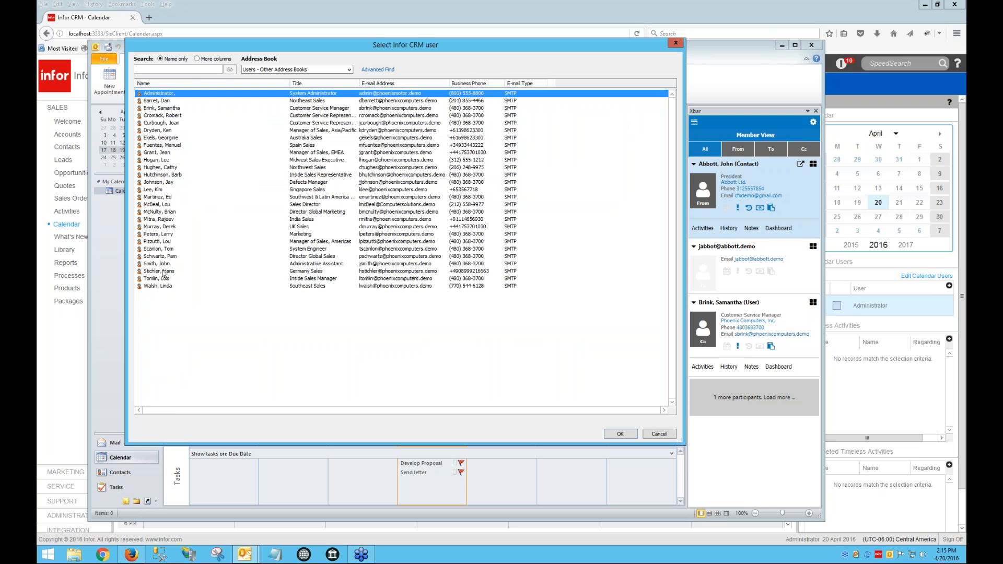
{"action": "double_click", "coordinate": [170, 101]}
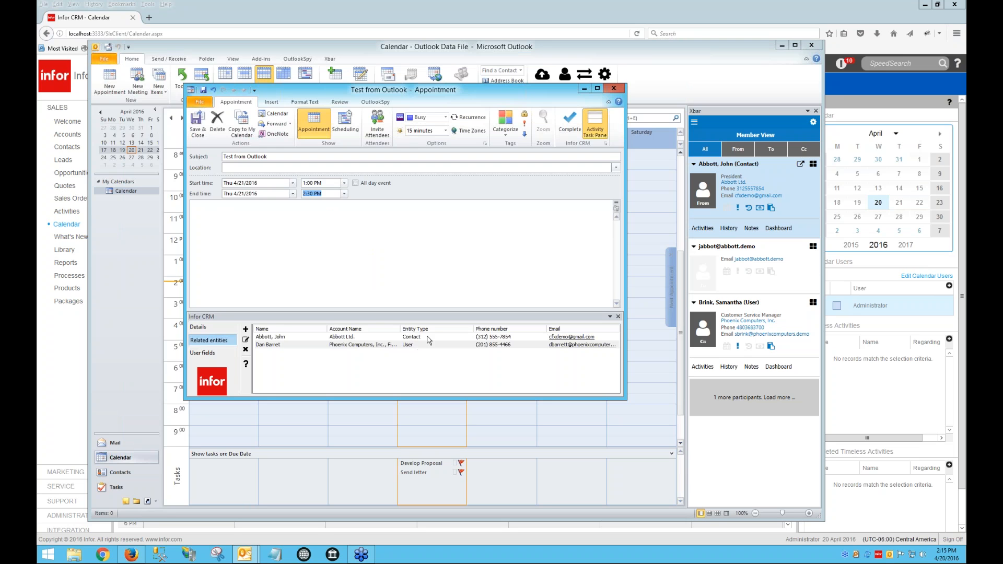
Step: Add the Advising Group account to the appointment's related Infor CRM entities
{"action": "left_click", "coordinate": [245, 329]}
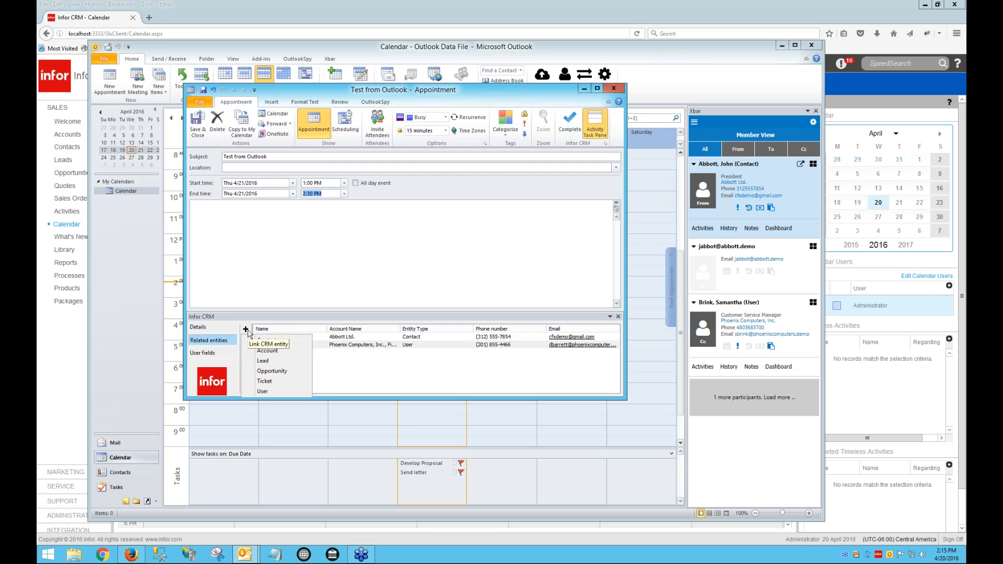
{"action": "left_click", "coordinate": [269, 354]}
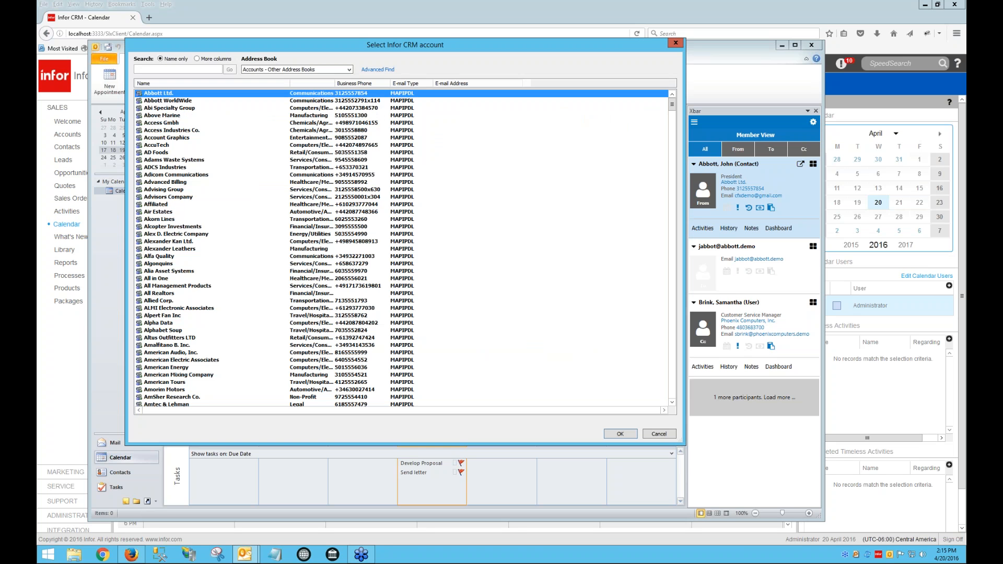
{"action": "left_click", "coordinate": [195, 191]}
{"action": "double_click", "coordinate": [194, 191]}
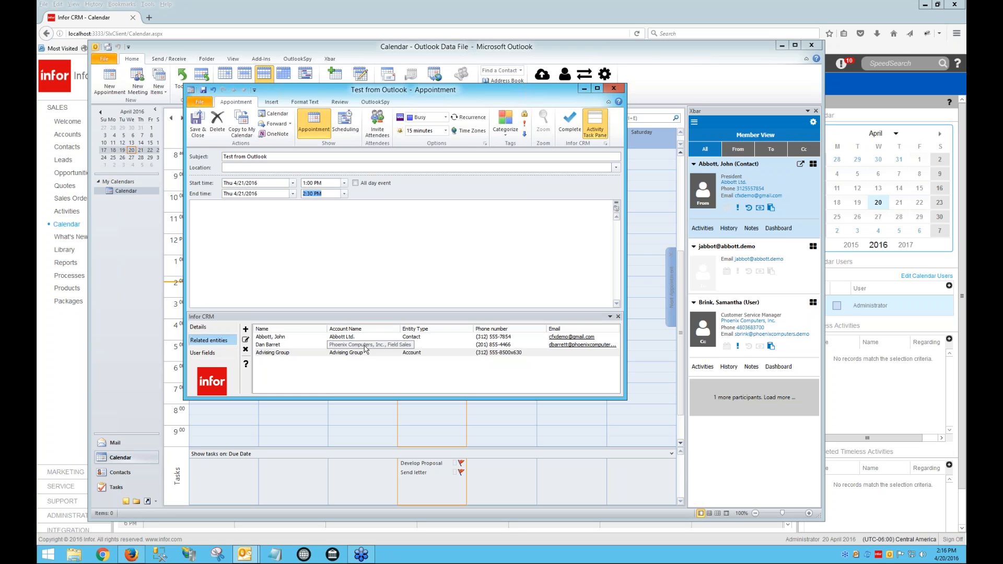
Step: Customize the appointment's Infor CRM user fields to also show User Def 1 and Original Date
{"action": "left_click", "coordinate": [219, 354]}
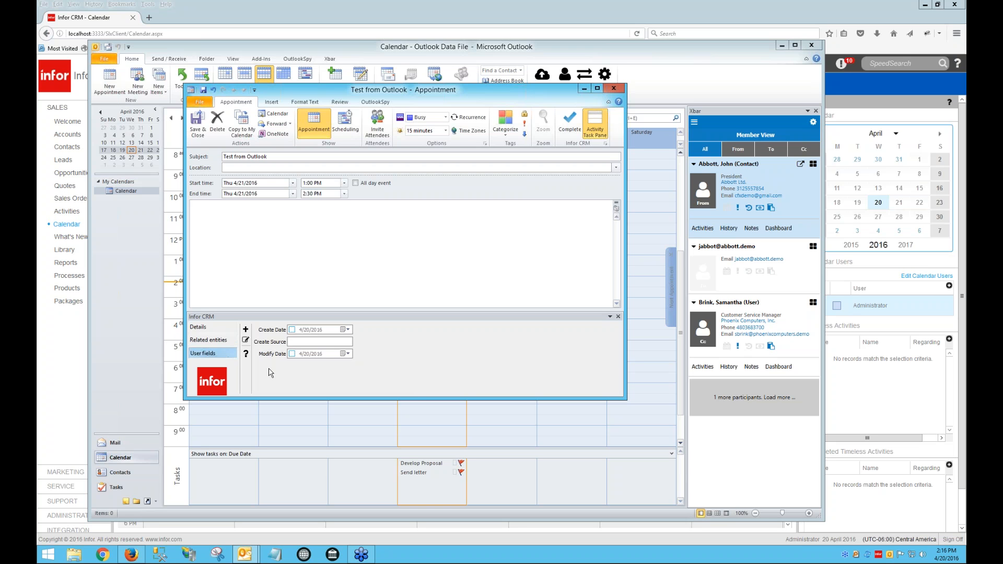
{"action": "left_click", "coordinate": [246, 341]}
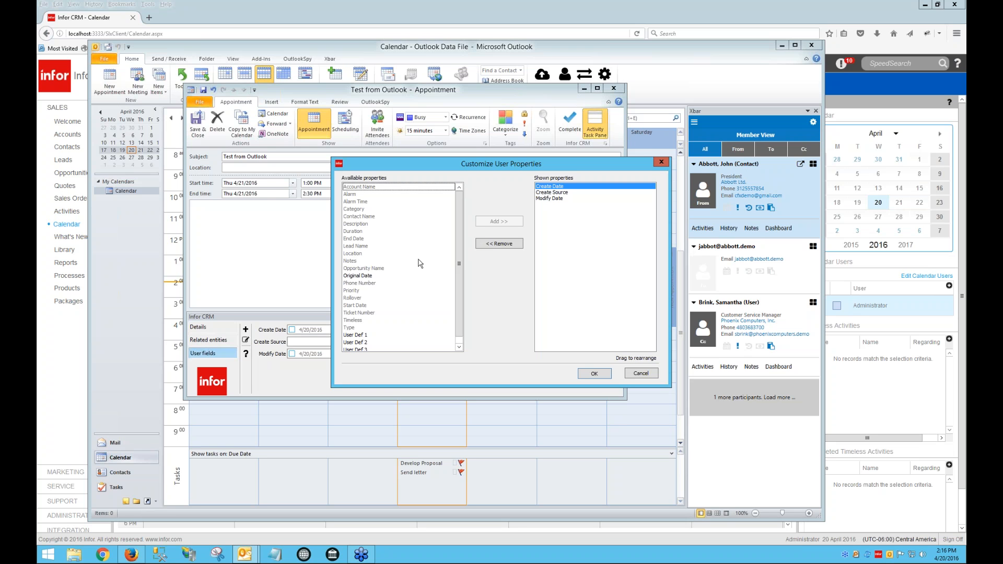
{"action": "mouse_move", "coordinate": [460, 270]}
{"action": "left_mouse_down"}
{"action": "mouse_move", "coordinate": [464, 255]}
{"action": "mouse_move", "coordinate": [460, 265]}
{"action": "left_mouse_up"}
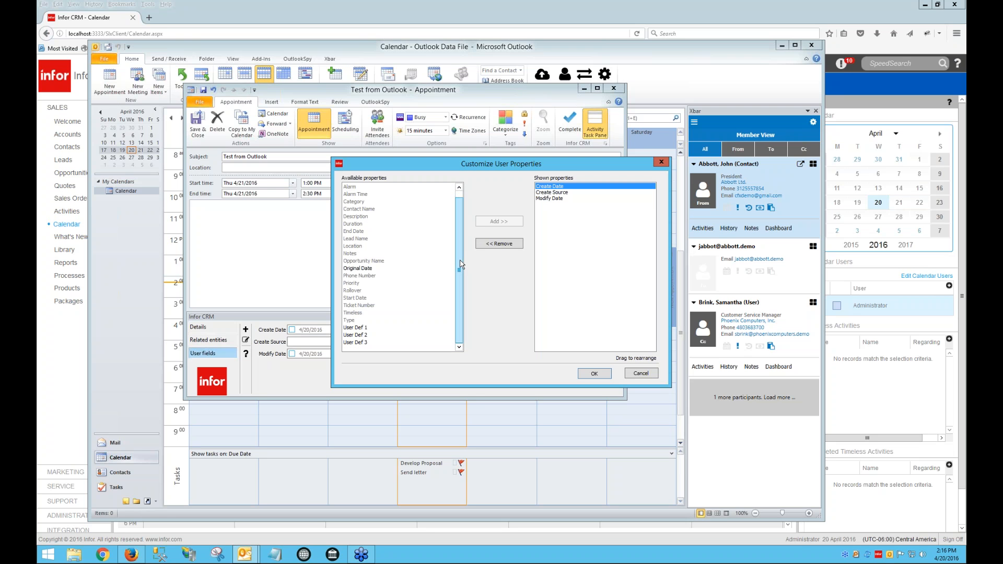
{"action": "left_click", "coordinate": [372, 328]}
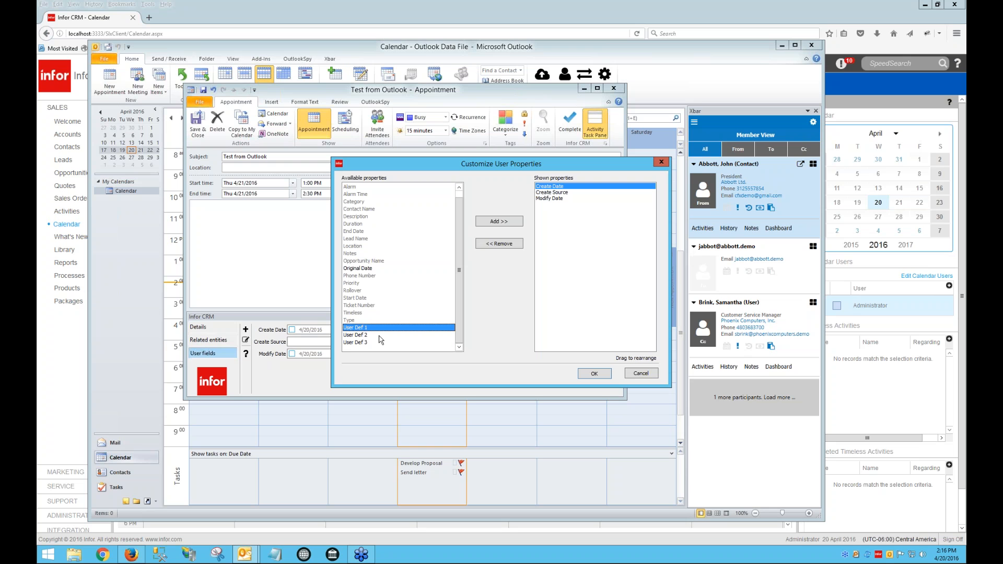
{"action": "left_click", "coordinate": [494, 221]}
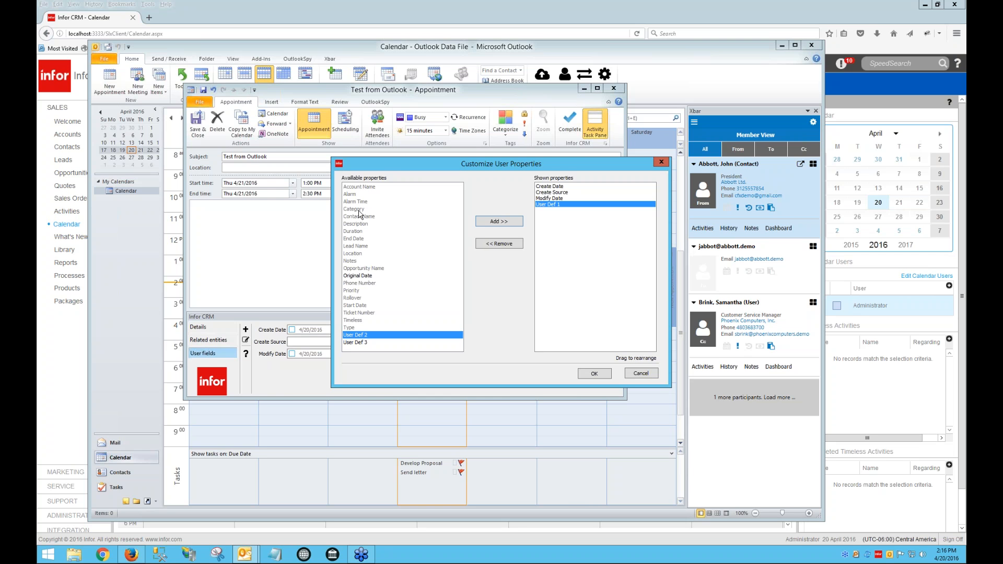
{"action": "left_click", "coordinate": [365, 276]}
{"action": "left_click", "coordinate": [495, 223]}
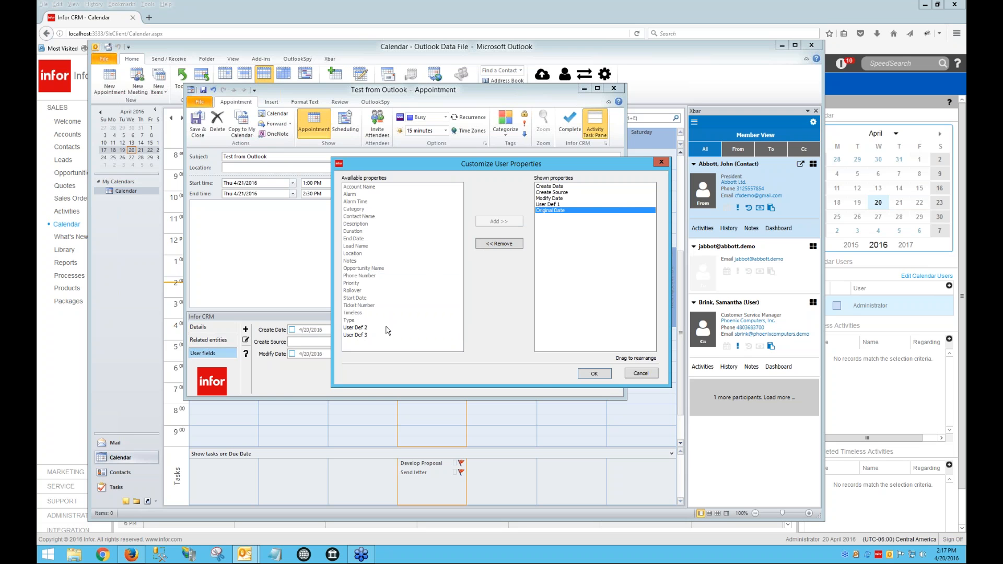
{"action": "left_click", "coordinate": [590, 374]}
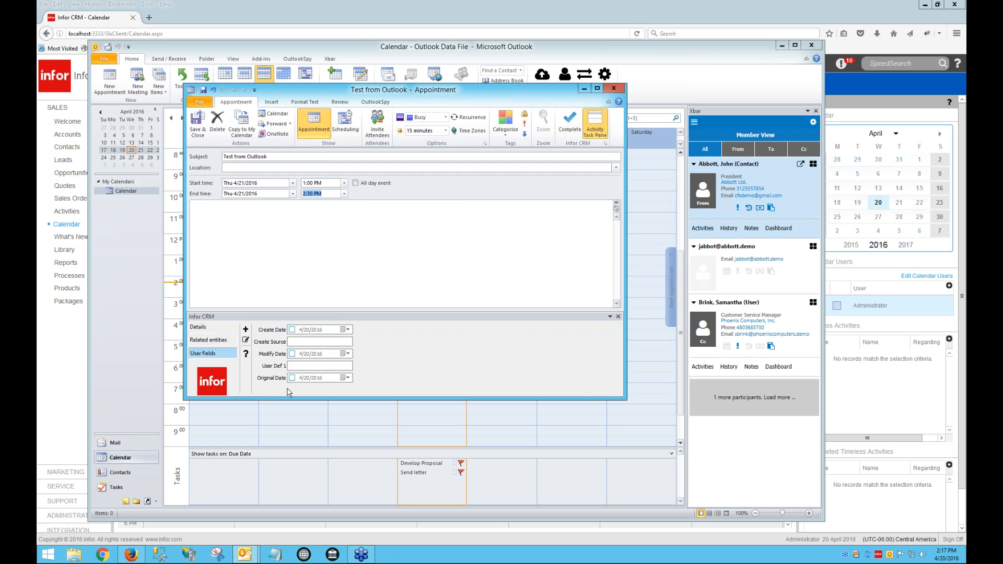
{"action": "left_click", "coordinate": [304, 341]}
Step: Open the linked contact's record from the appointment's Infor CRM details and review its general information, including title and address
{"action": "left_click", "coordinate": [204, 331]}
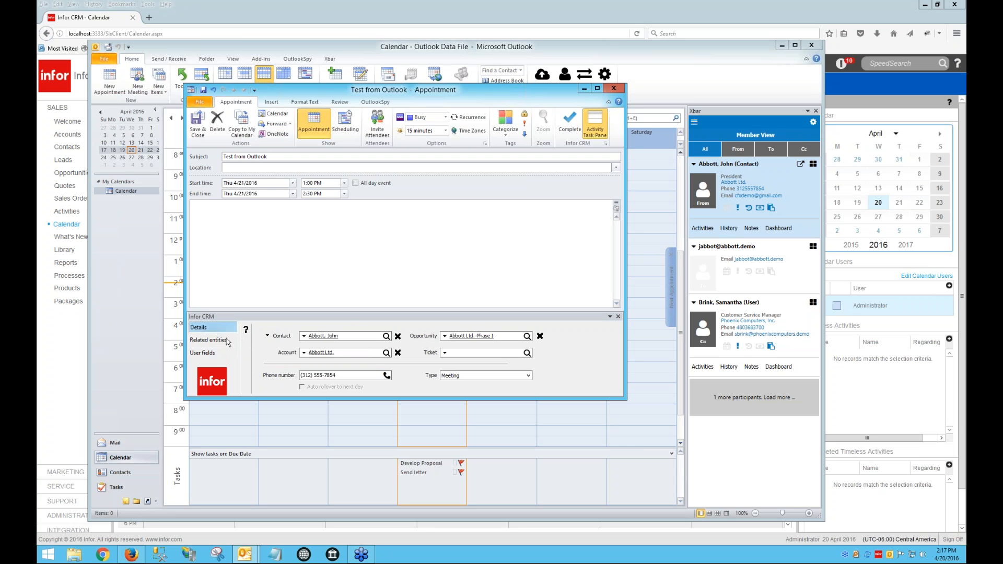
{"action": "left_click", "coordinate": [323, 336]}
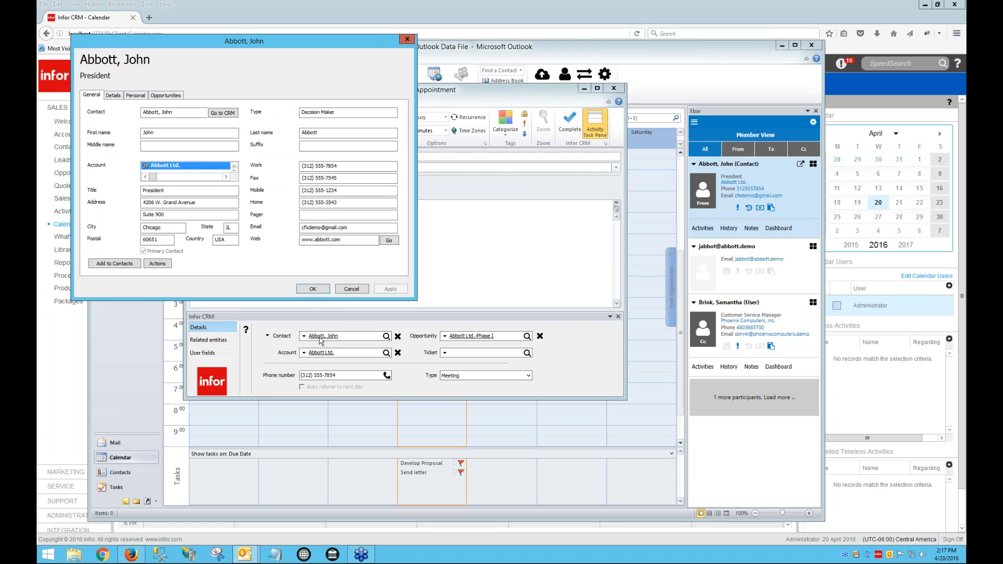
{"action": "left_click_drag", "start_coordinate": [224, 43], "coordinate": [360, 93]}
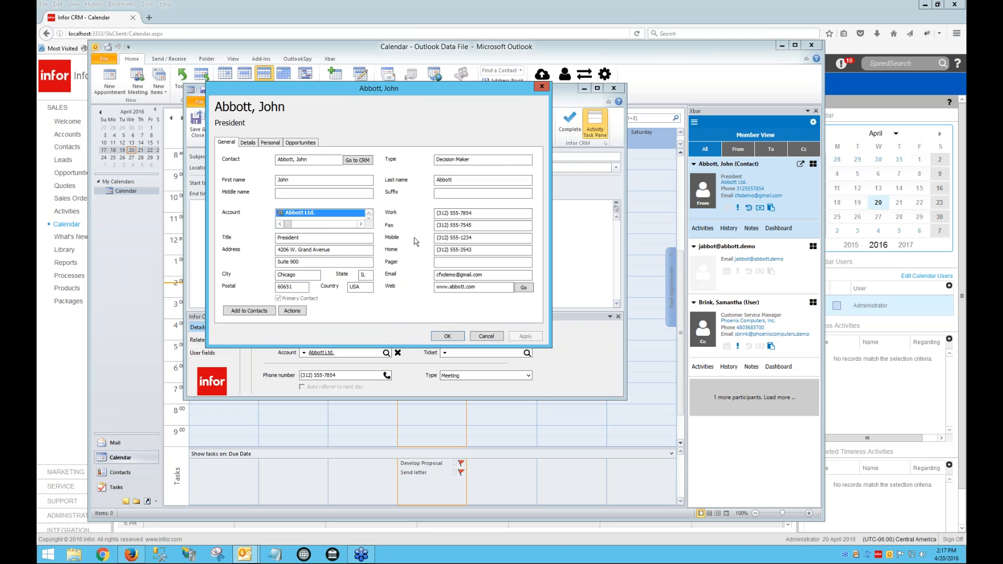
{"action": "left_click", "coordinate": [300, 237]}
{"action": "left_click", "coordinate": [303, 263]}
Step: Examine the contact record's details, personal information and associated opportunities, including Abbott Ltd.-Phase2
{"action": "left_click", "coordinate": [253, 145]}
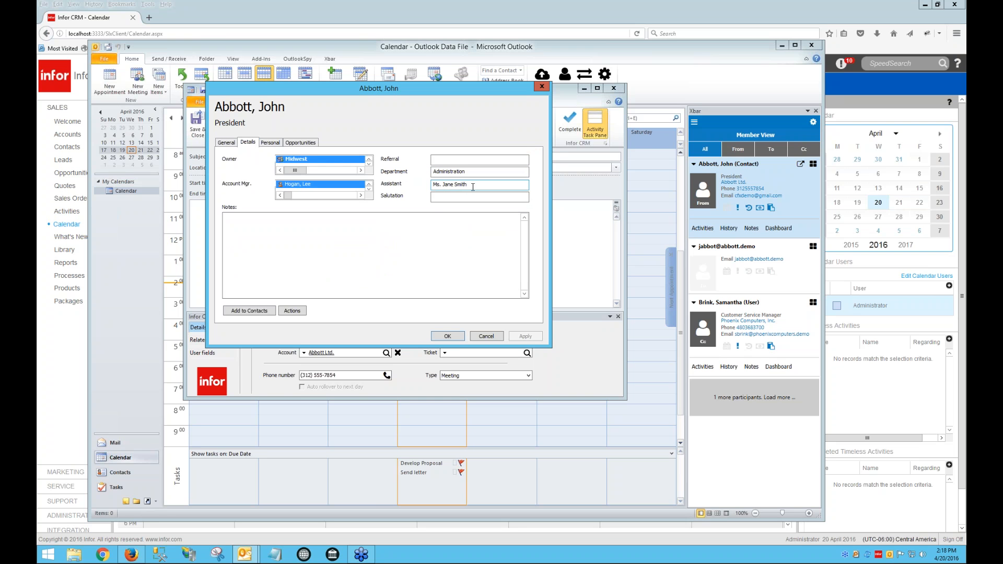
{"action": "left_click", "coordinate": [451, 173]}
{"action": "left_click", "coordinate": [280, 146]}
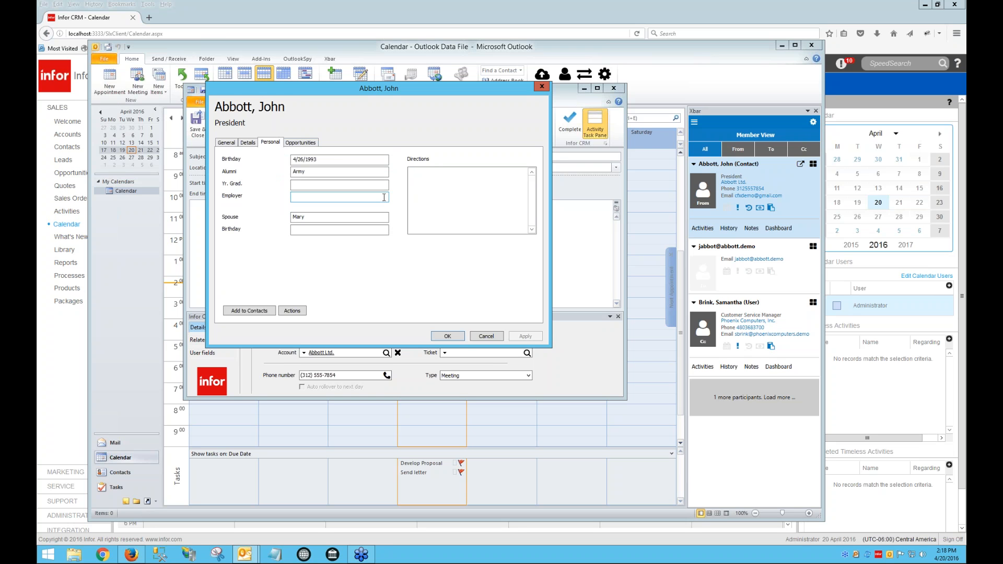
{"action": "left_click", "coordinate": [298, 143]}
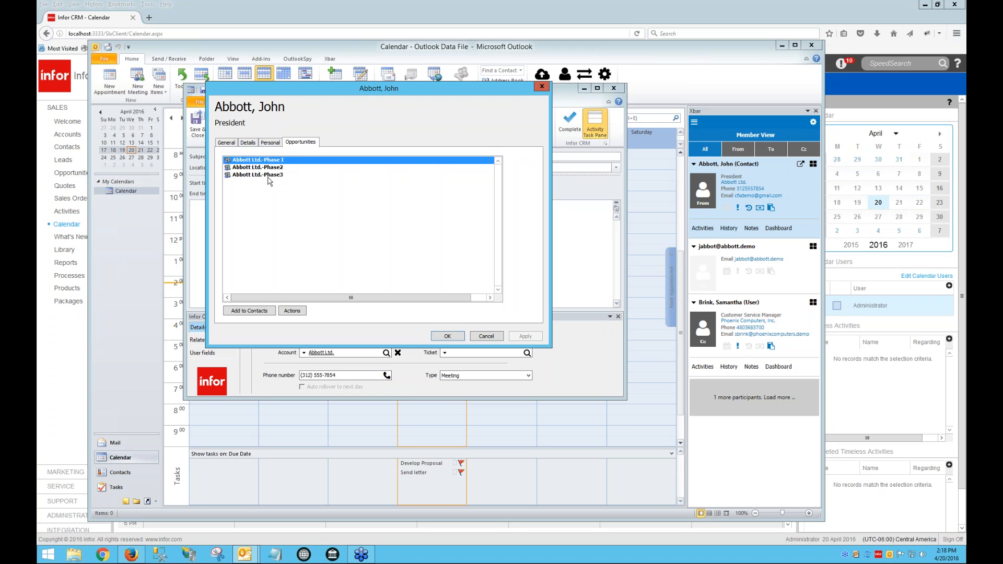
{"action": "left_click", "coordinate": [275, 169]}
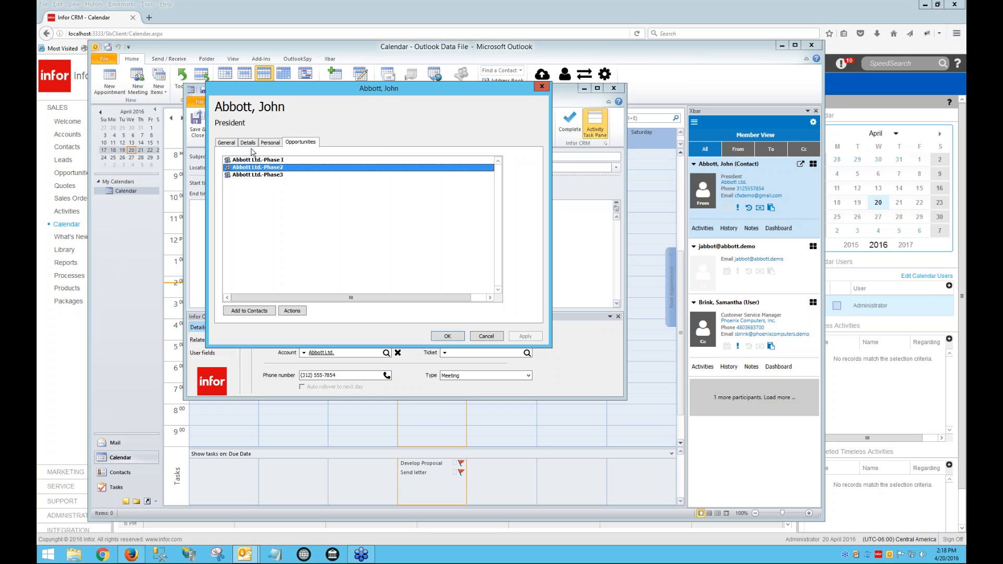
Step: Recheck the contact record's general and details information, highlighting the contact name
{"action": "left_click", "coordinate": [228, 145]}
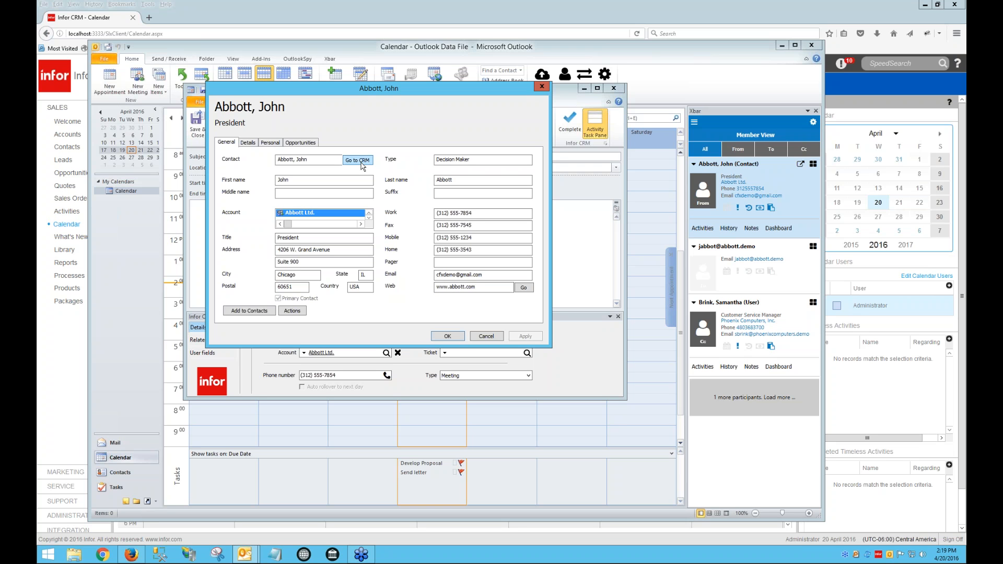
{"action": "left_click_drag", "start_coordinate": [311, 160], "coordinate": [277, 161]}
{"action": "left_click", "coordinate": [249, 144]}
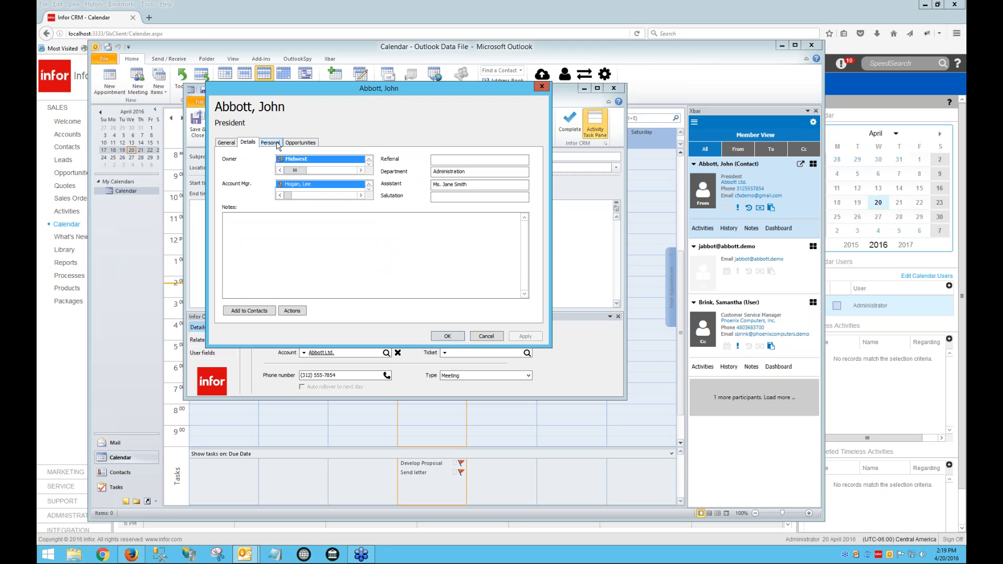
{"action": "left_click", "coordinate": [226, 143]}
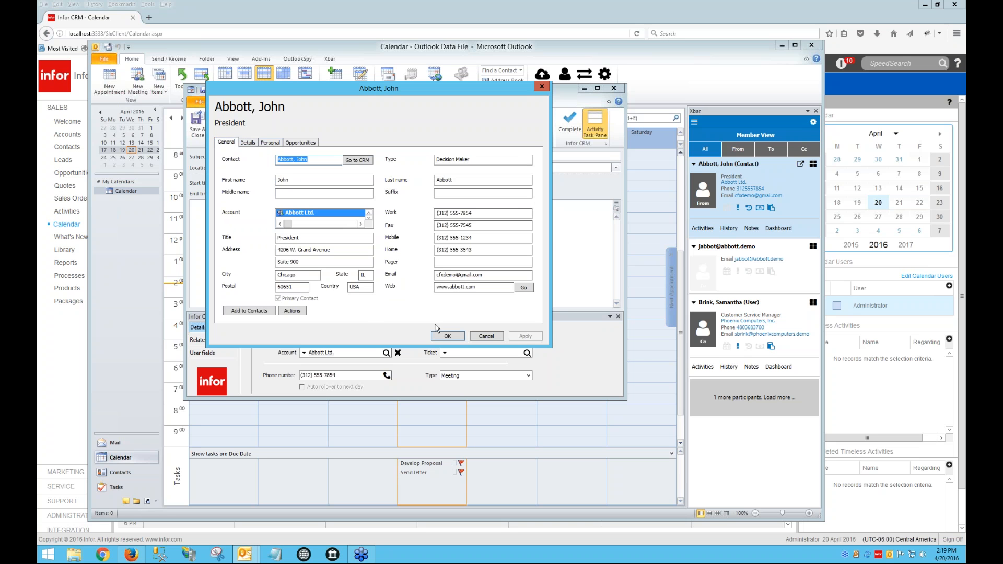
Step: Close the contact record, then save and close the "Test from Outlook" appointment
{"action": "left_click", "coordinate": [458, 338]}
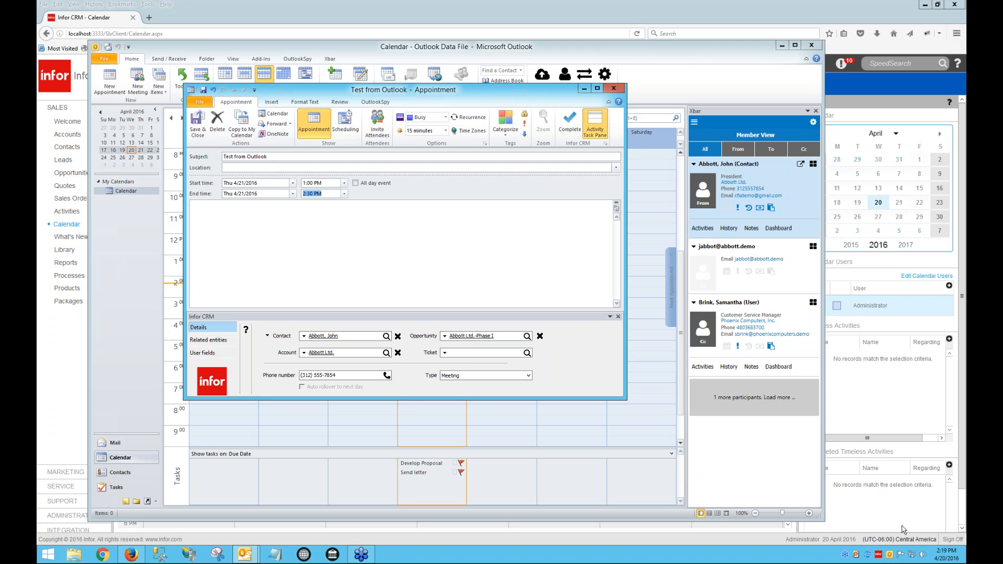
{"action": "left_click", "coordinate": [197, 123]}
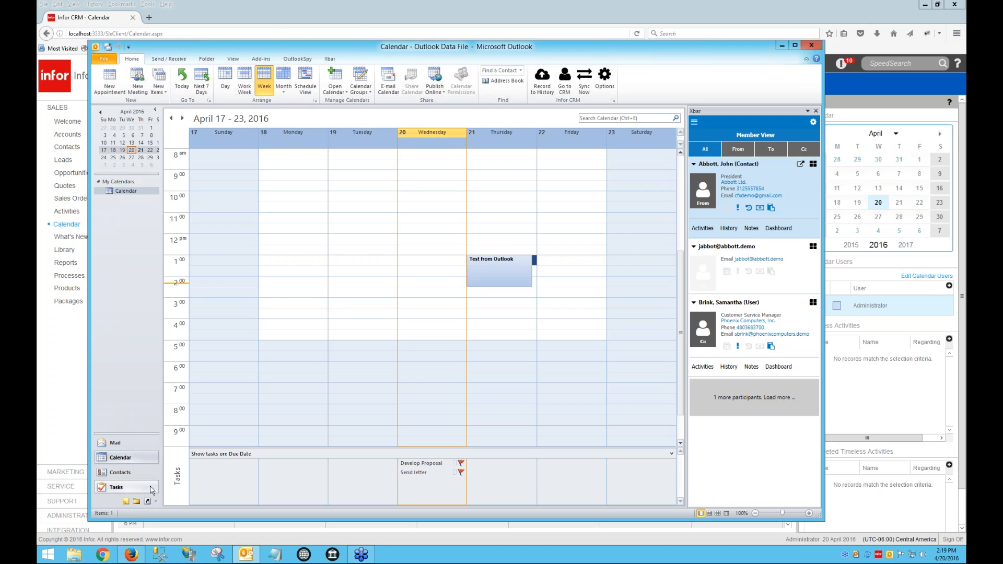
Step: Switch to Infor CRM in the browser, refresh the calendar, and review the "Test from Outlook" meeting's general details and participants
{"action": "left_click", "coordinate": [132, 555]}
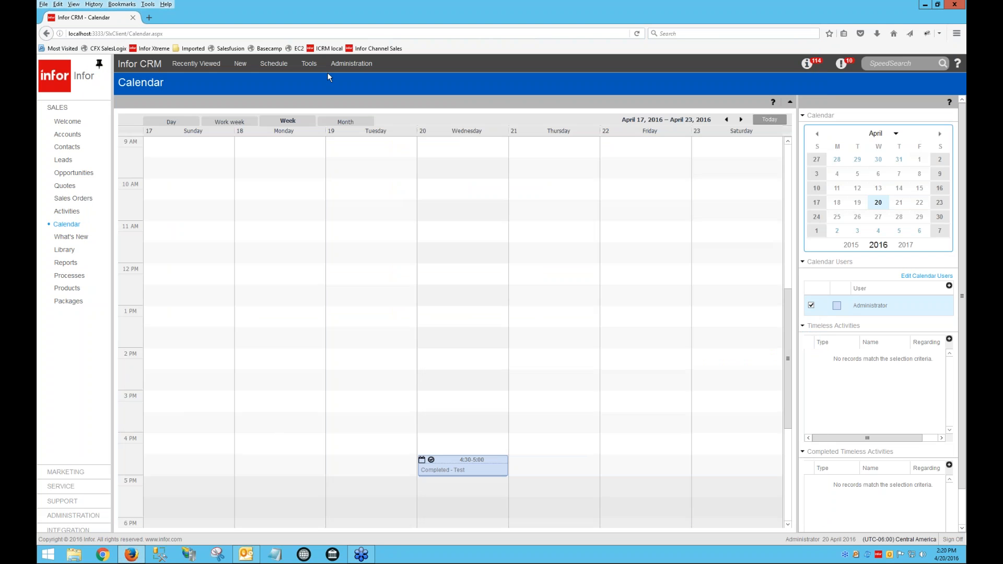
{"action": "left_click", "coordinate": [637, 33]}
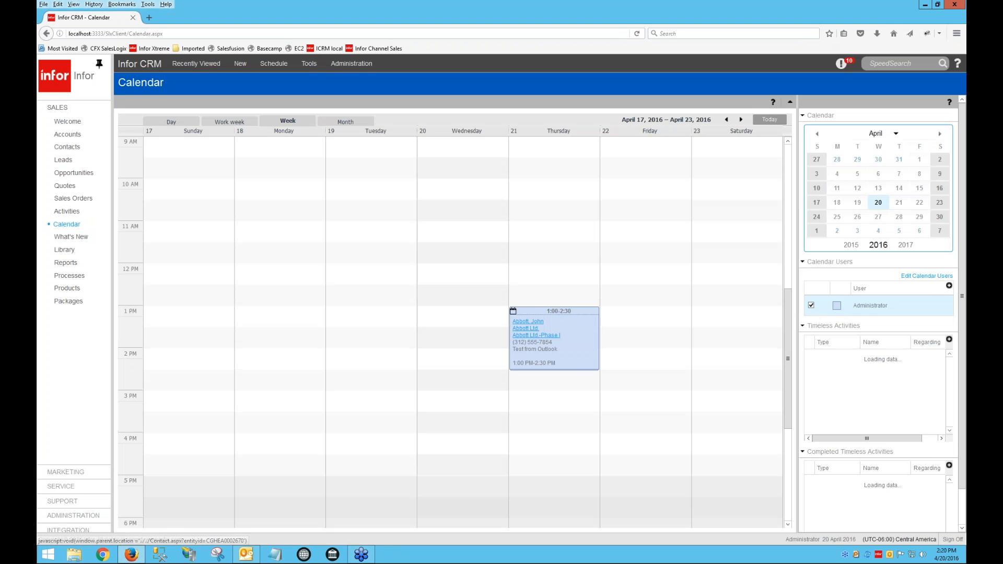
{"action": "mouse_move", "coordinate": [566, 337]}
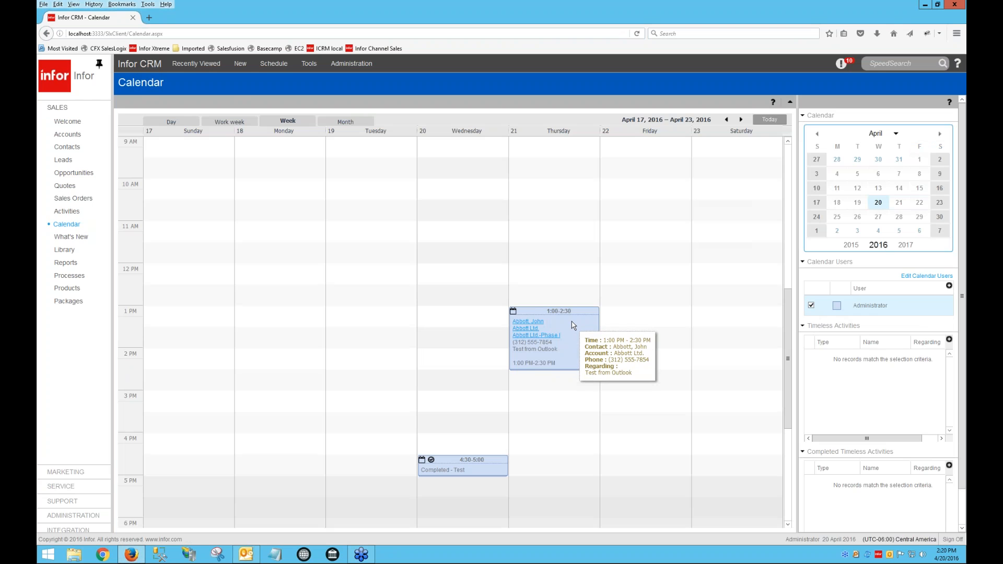
{"action": "double_click", "coordinate": [573, 325]}
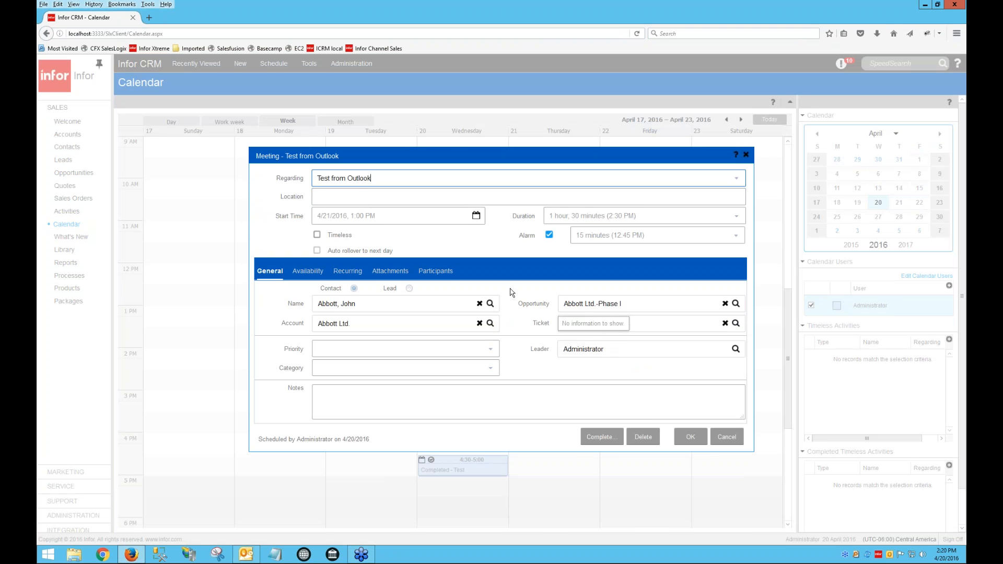
{"action": "left_click", "coordinate": [435, 270]}
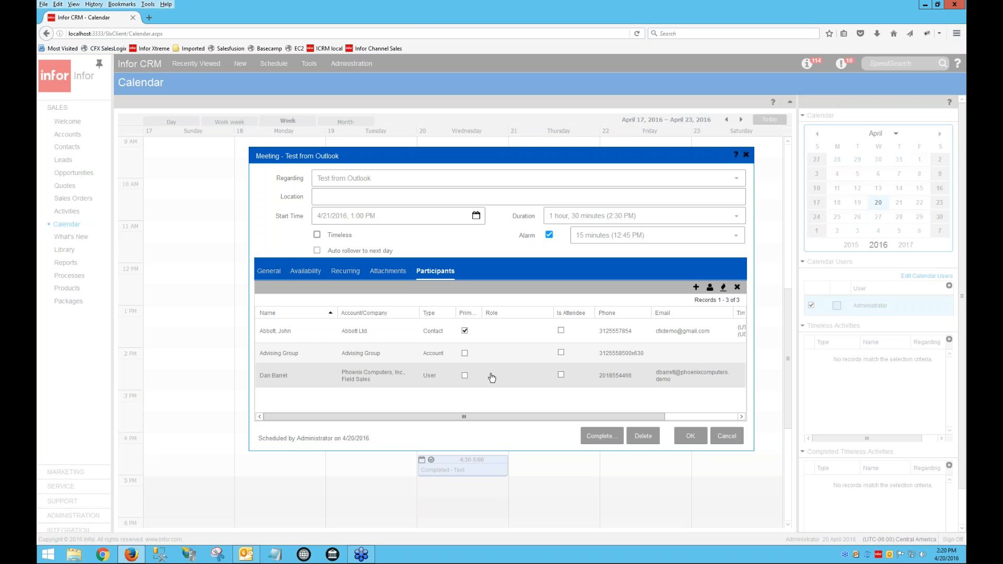
{"action": "left_click", "coordinate": [685, 436]}
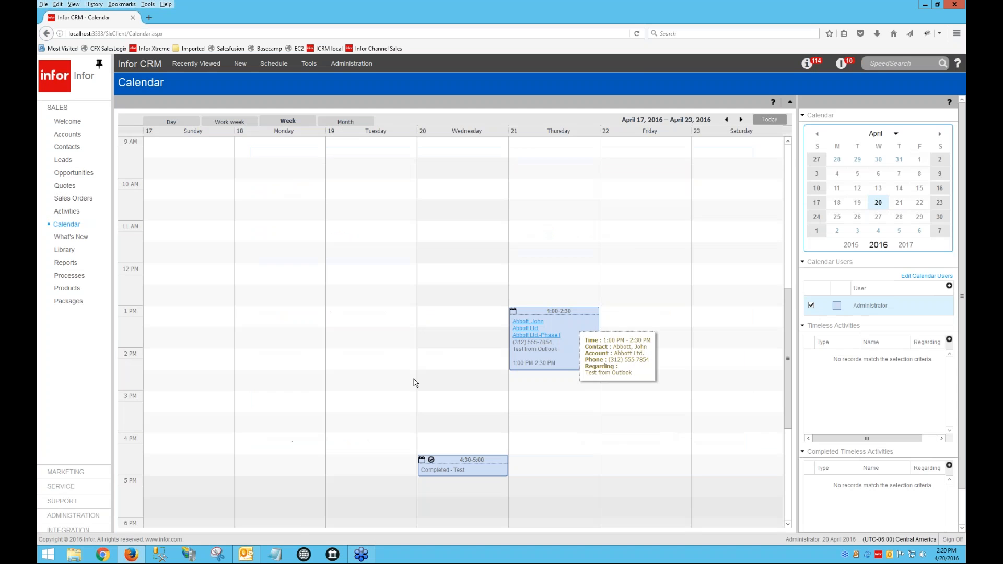
{"action": "mouse_move", "coordinate": [247, 555]}
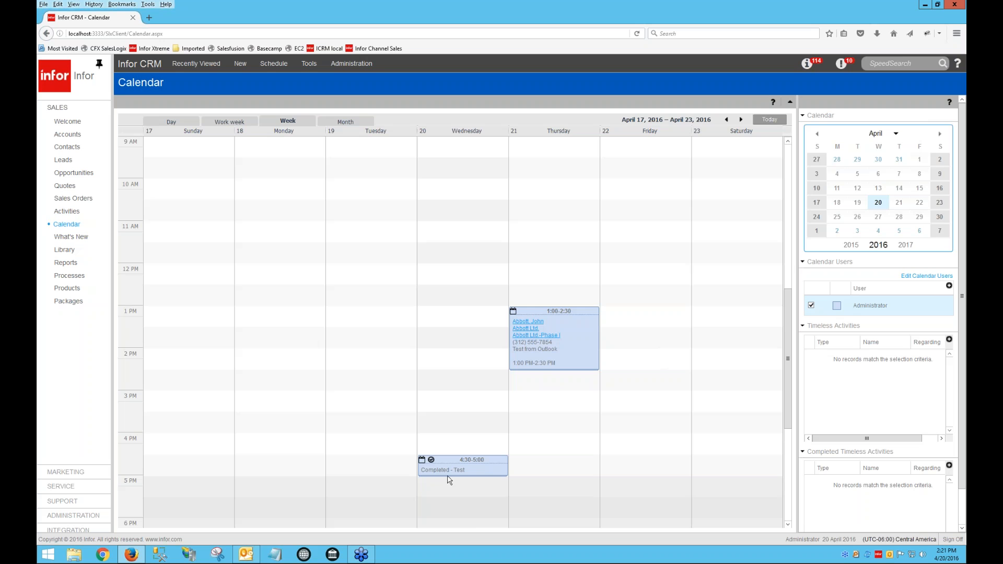
{"action": "mouse_move", "coordinate": [438, 476]}
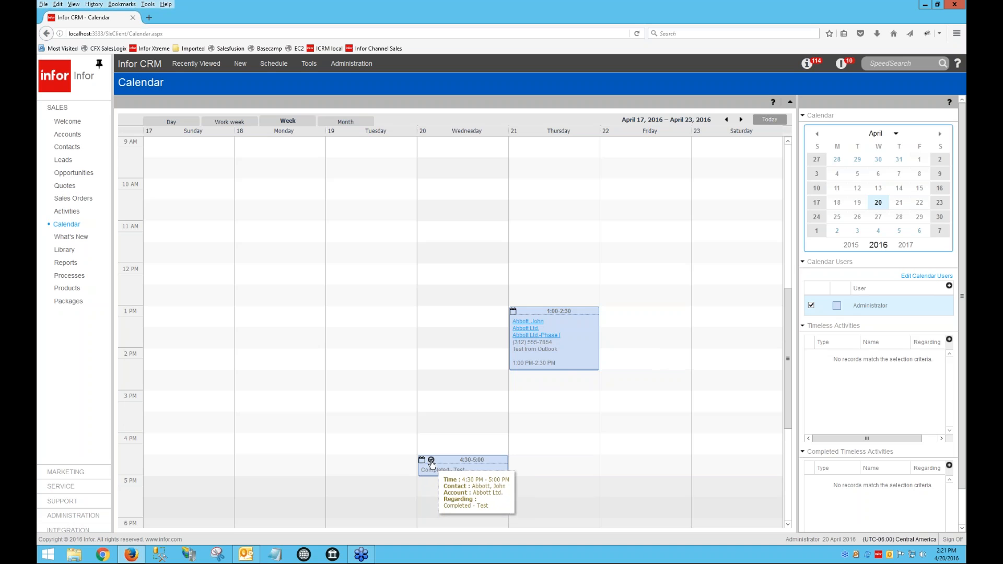
{"action": "mouse_move", "coordinate": [563, 319]}
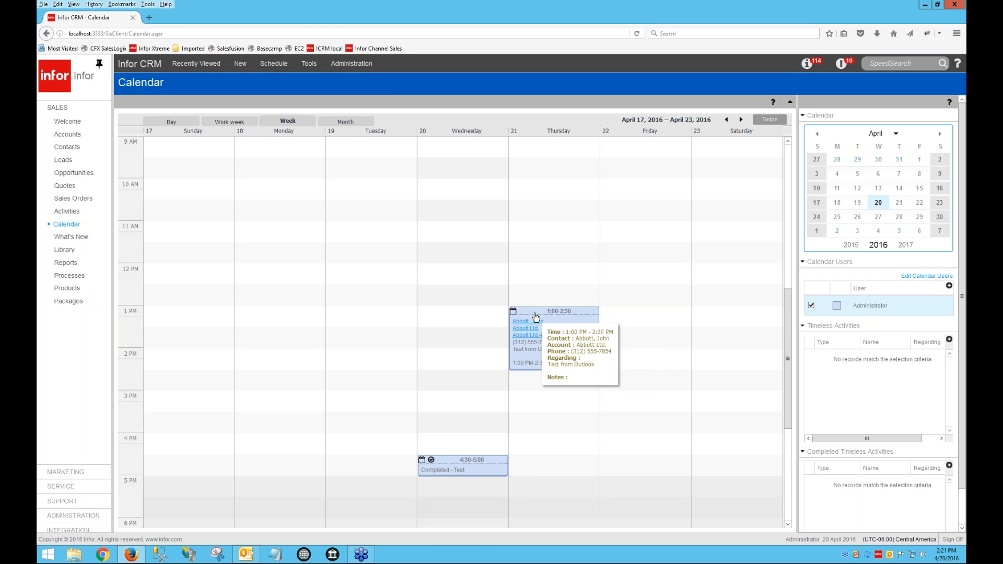
Step: Switch back to Outlook and complete the "Test from Outlook" appointment as scheduled, with a phone call follow-up
{"action": "left_click", "coordinate": [245, 554]}
{"action": "left_click", "coordinate": [498, 273]}
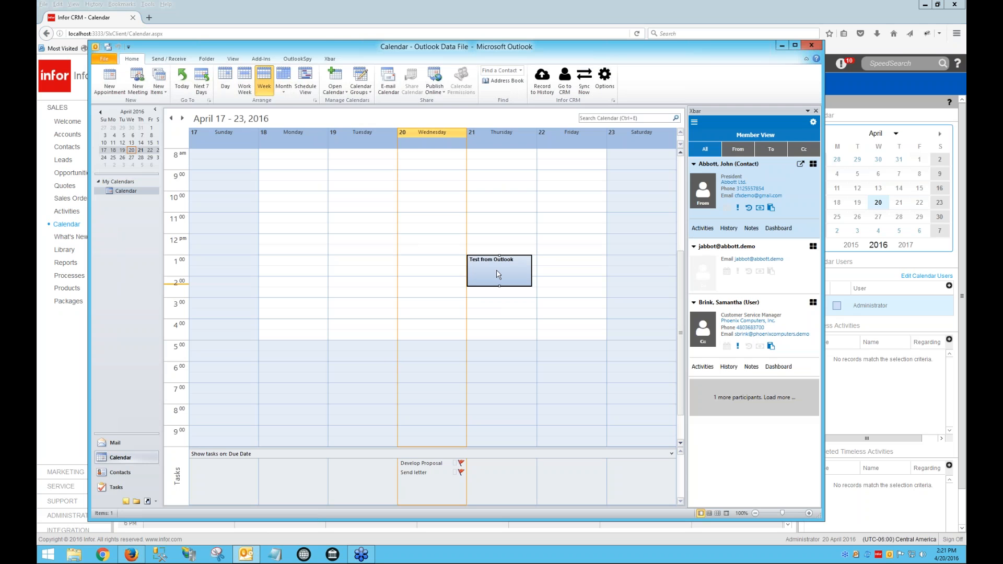
{"action": "double_click", "coordinate": [498, 274]}
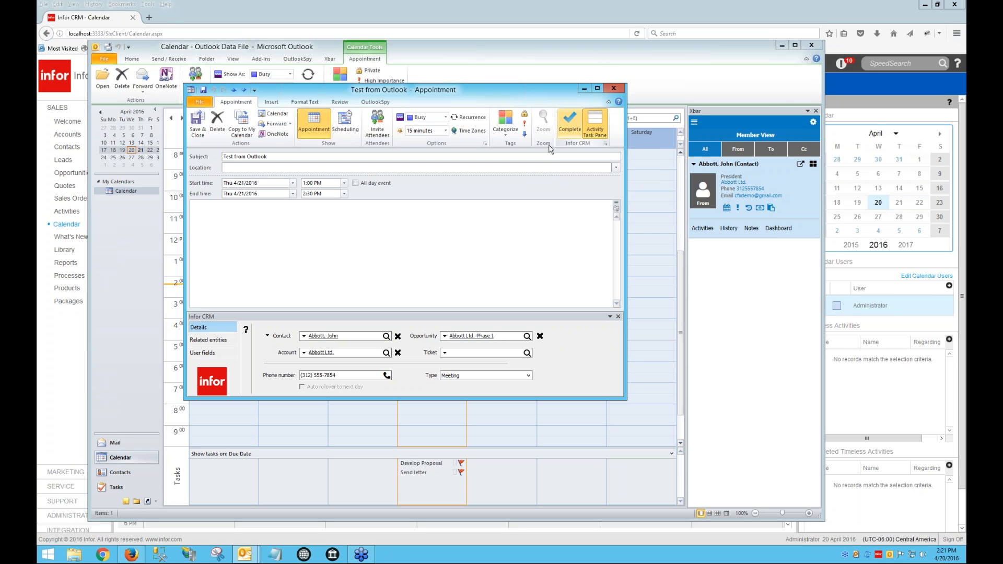
{"action": "left_click", "coordinate": [572, 124]}
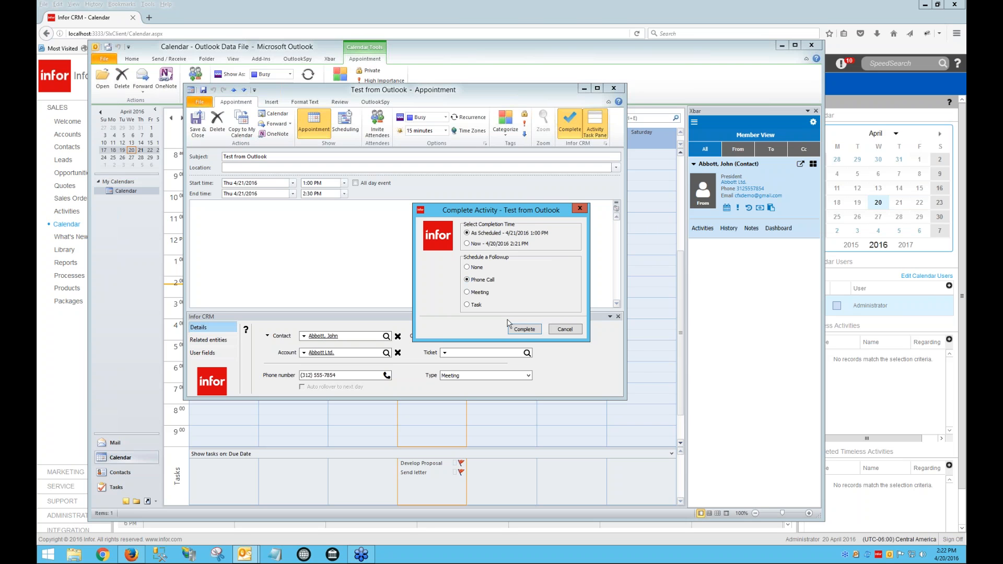
{"action": "left_click", "coordinate": [525, 329]}
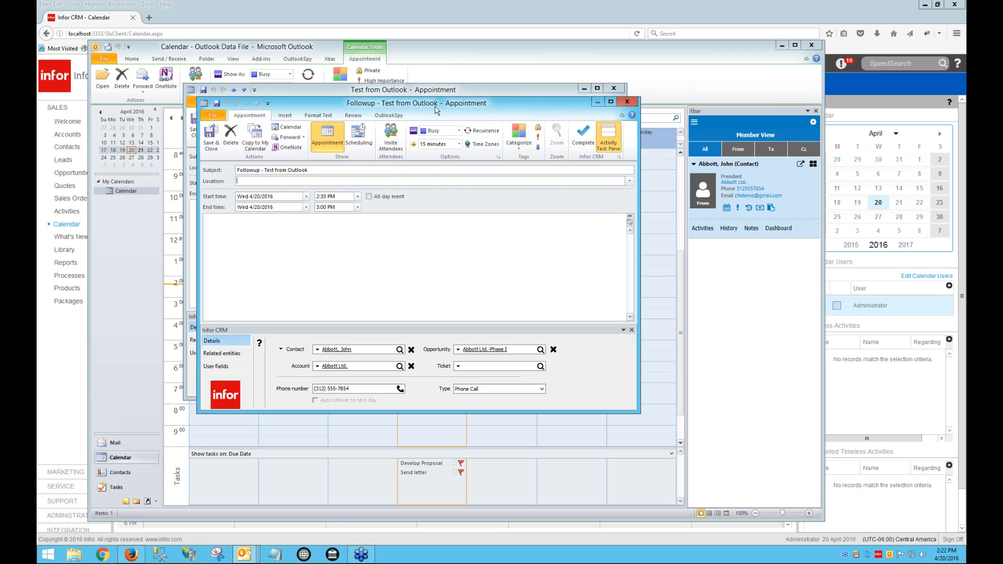
Step: Set the follow-up phone call's date to Fri 4/22/2016 and save and close it
{"action": "left_click_drag", "start_coordinate": [437, 105], "coordinate": [457, 167]}
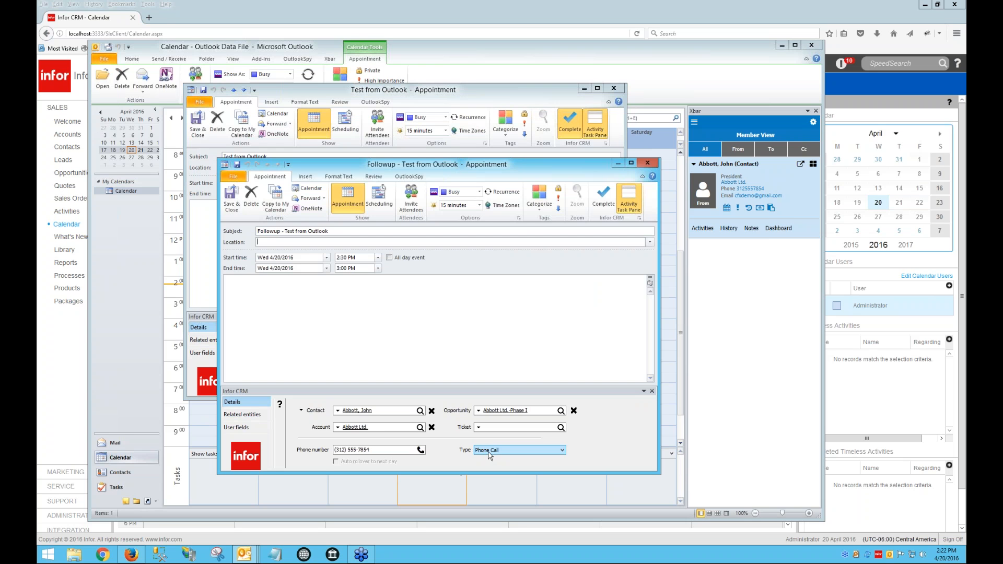
{"action": "left_click", "coordinate": [326, 257]}
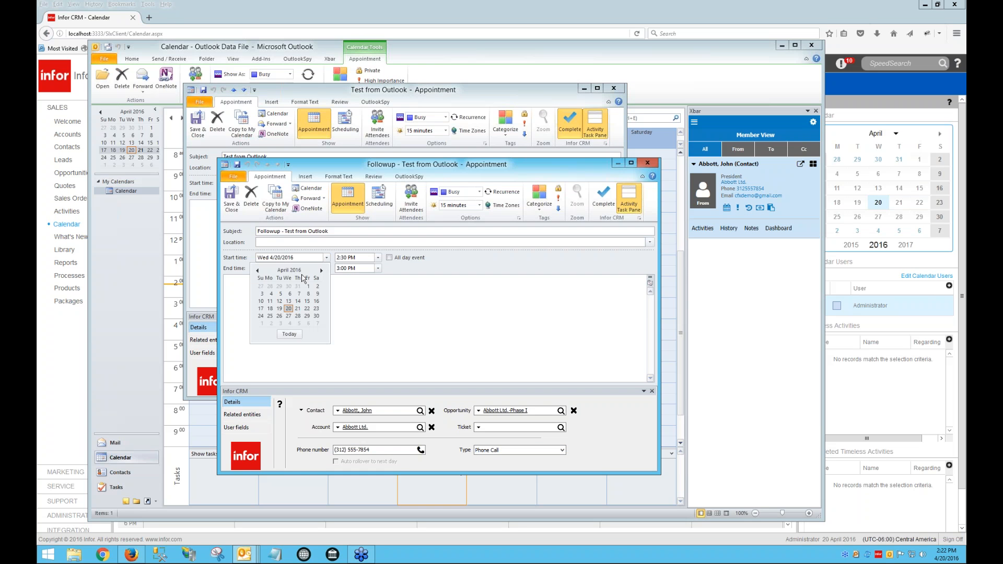
{"action": "left_click", "coordinate": [307, 309]}
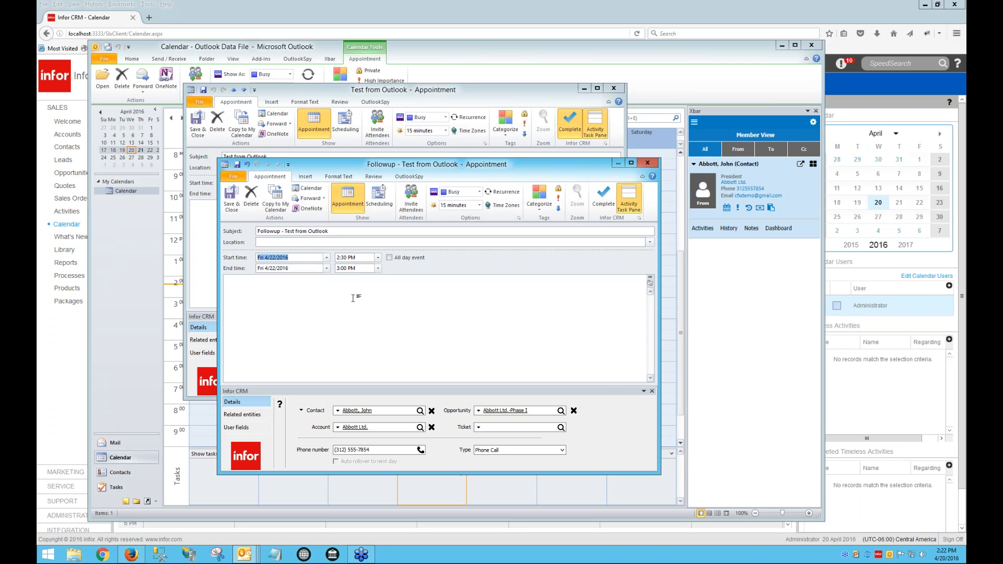
{"action": "left_click", "coordinate": [231, 199]}
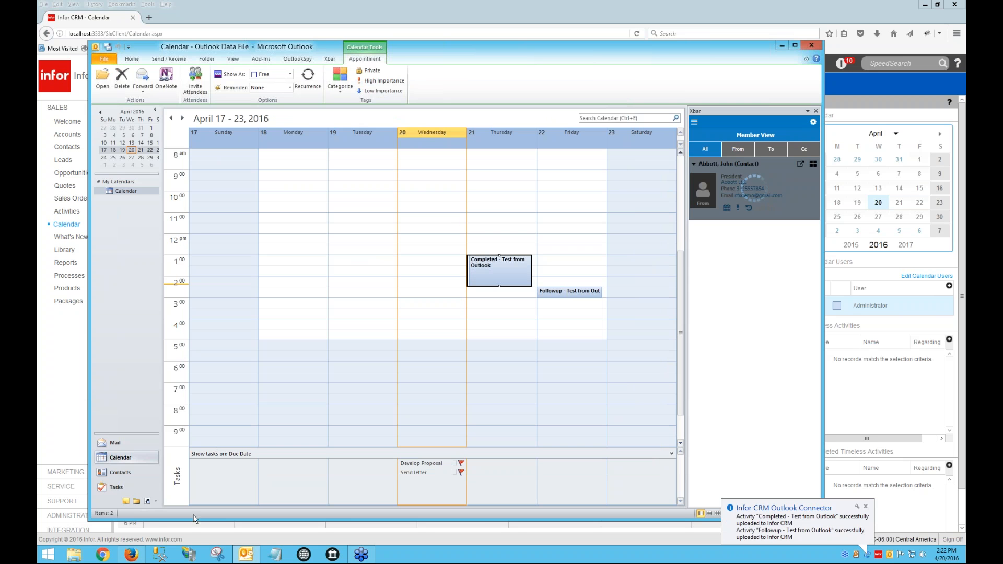
Step: Switch to Infor CRM in the browser, refresh the calendar, and review the completed meeting and the follow-up phone call's details
{"action": "mouse_move", "coordinate": [131, 555]}
{"action": "left_click", "coordinate": [137, 533]}
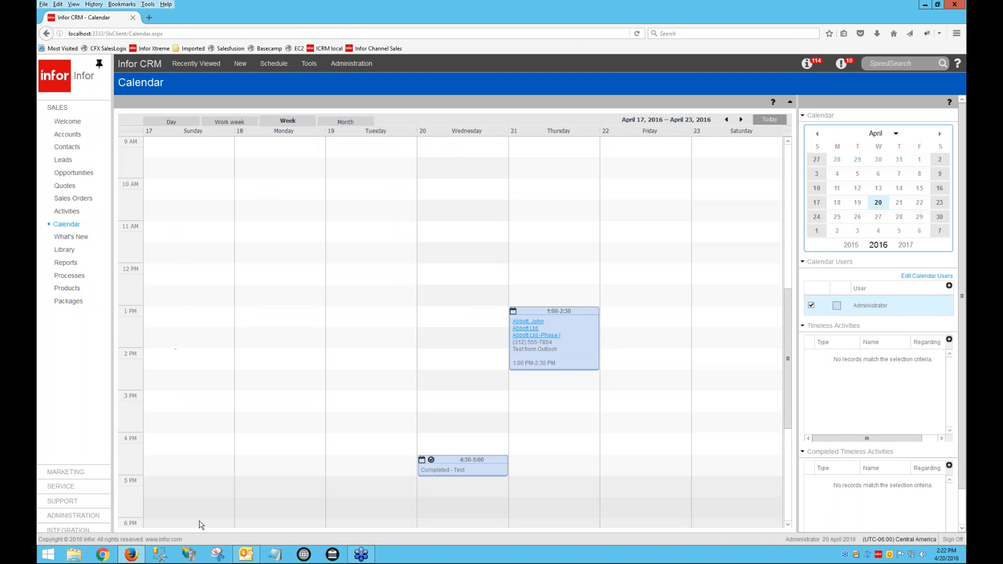
{"action": "left_click", "coordinate": [637, 33]}
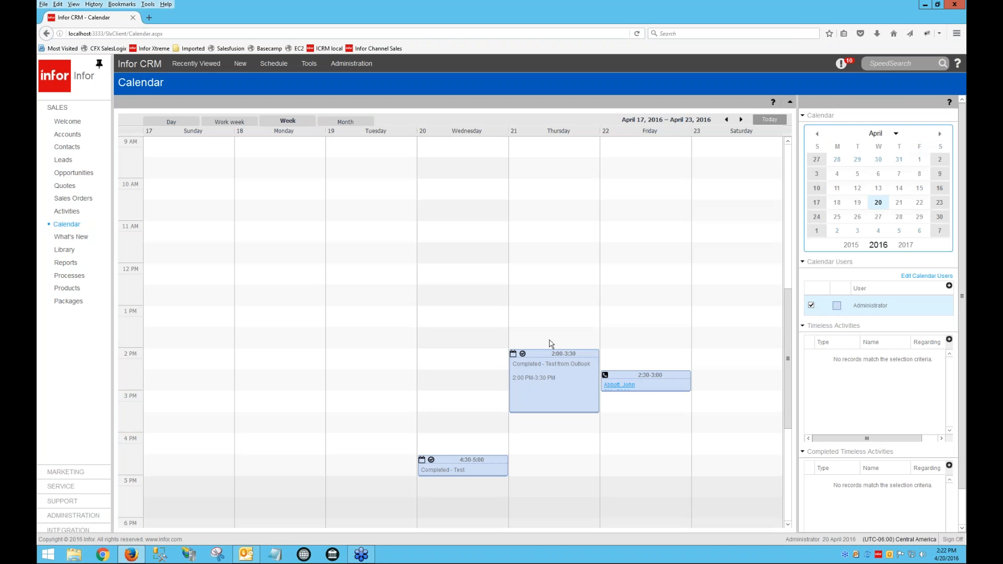
{"action": "mouse_move", "coordinate": [520, 360]}
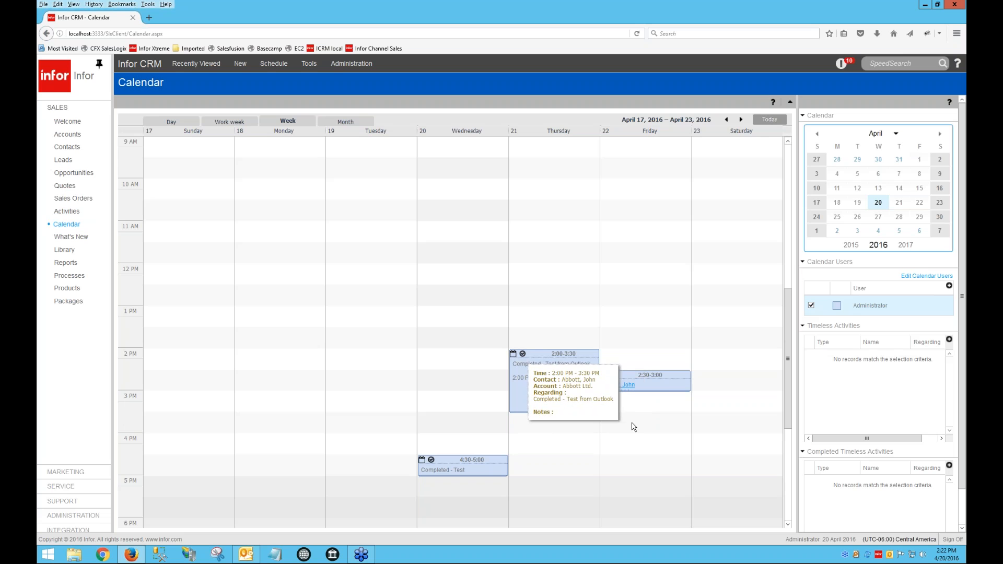
{"action": "mouse_move", "coordinate": [670, 387]}
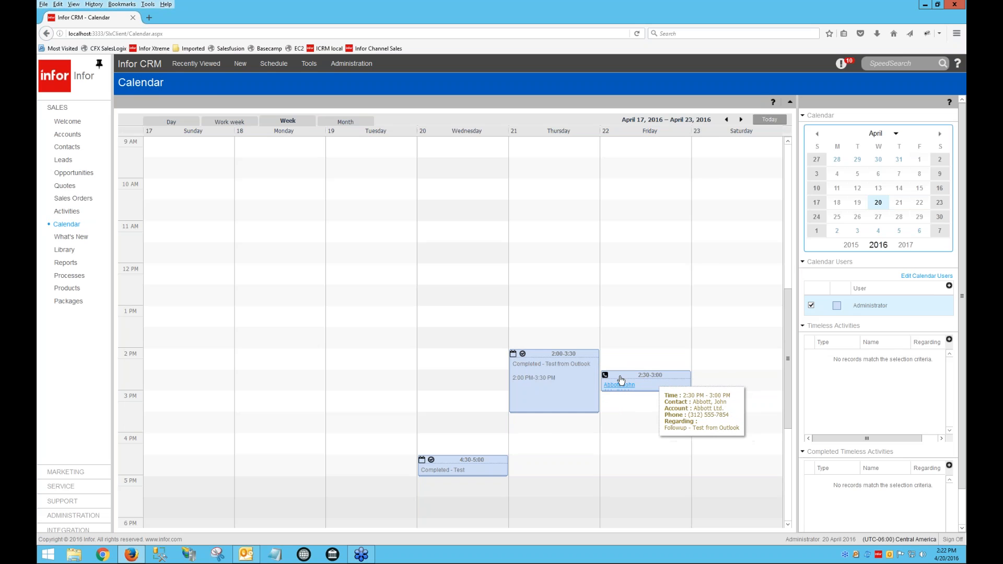
{"action": "double_click", "coordinate": [653, 383]}
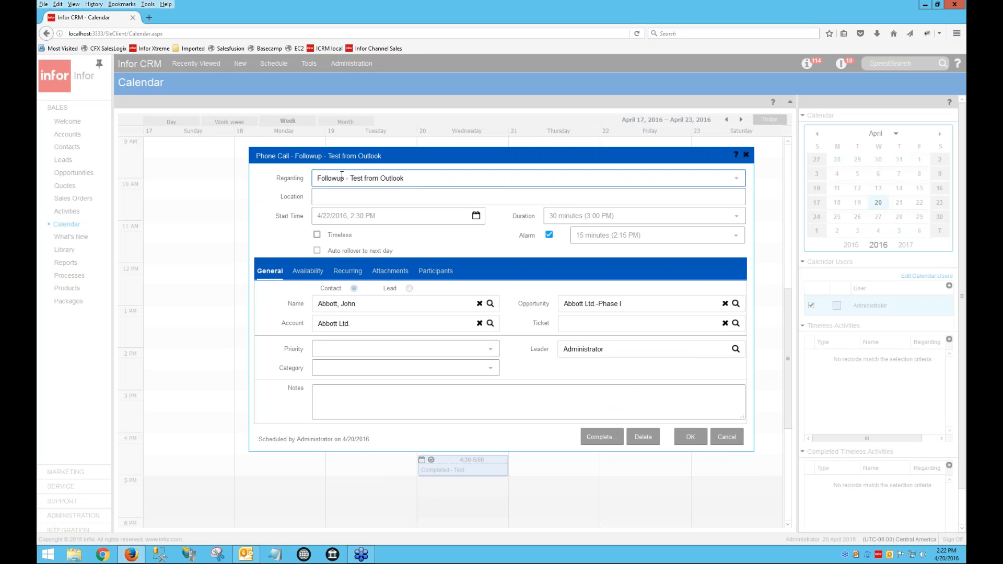
{"action": "left_click_drag", "start_coordinate": [343, 176], "coordinate": [314, 178]}
{"action": "left_click", "coordinate": [727, 437]}
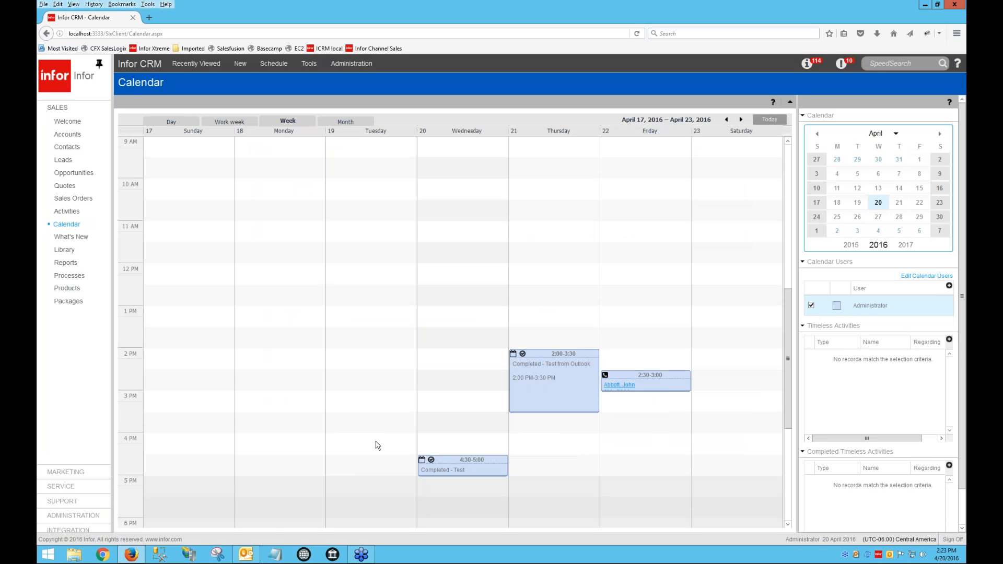
Step: Return to Outlook, open the completed appointment, and examine its Infor CRM contact lookup and address book choices without changing the contact
{"action": "left_click", "coordinate": [246, 555]}
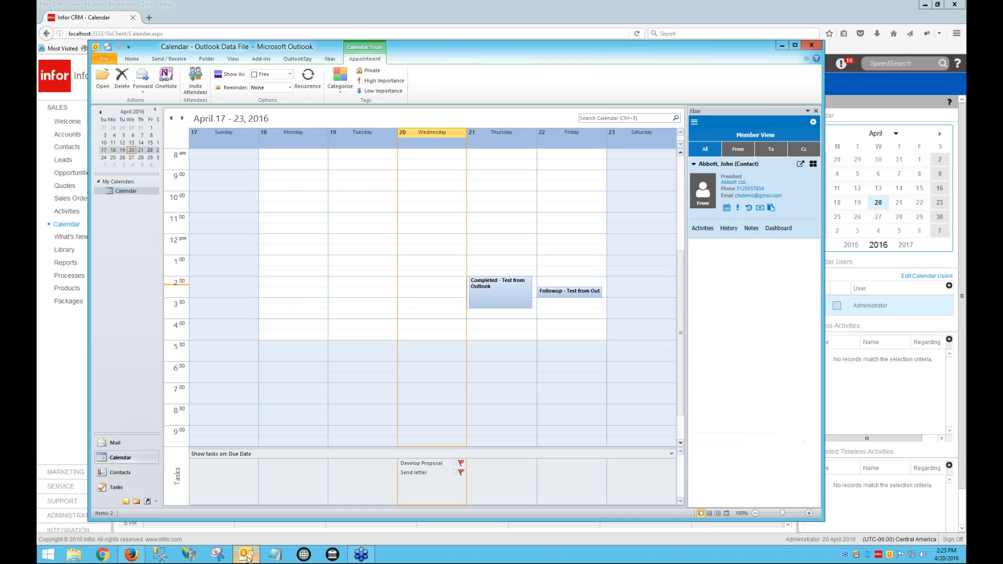
{"action": "left_click", "coordinate": [407, 292]}
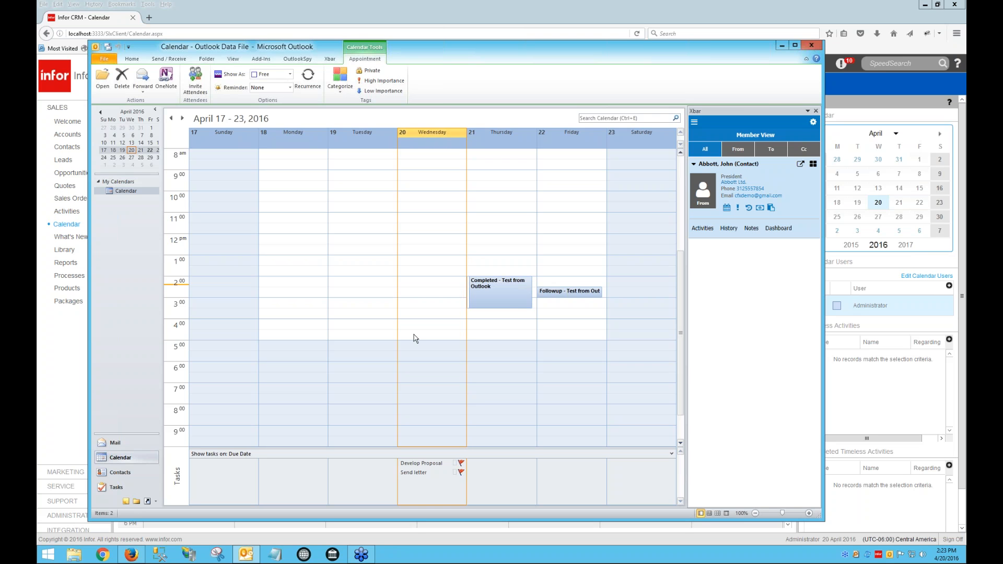
{"action": "double_click", "coordinate": [506, 303]}
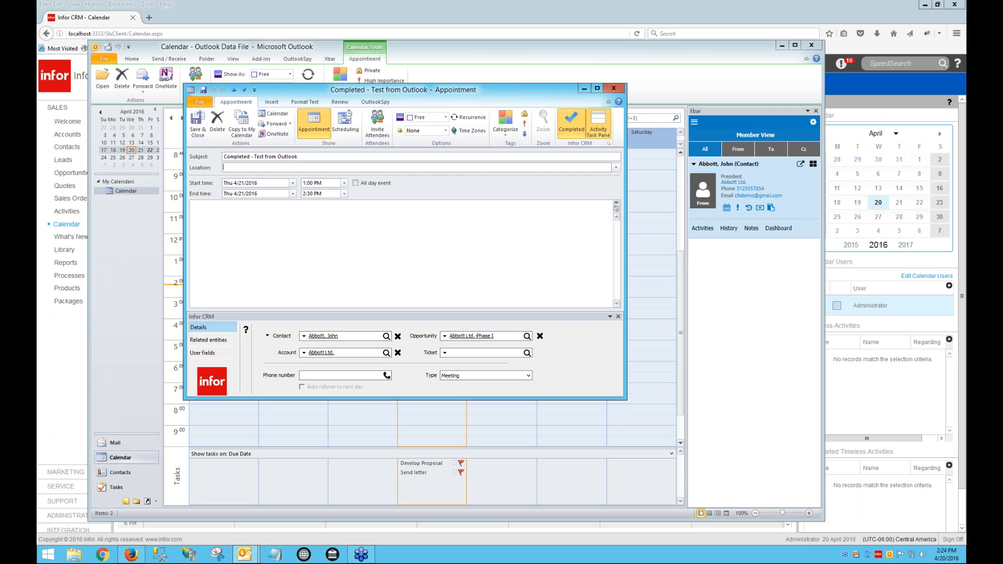
{"action": "left_click", "coordinate": [387, 337]}
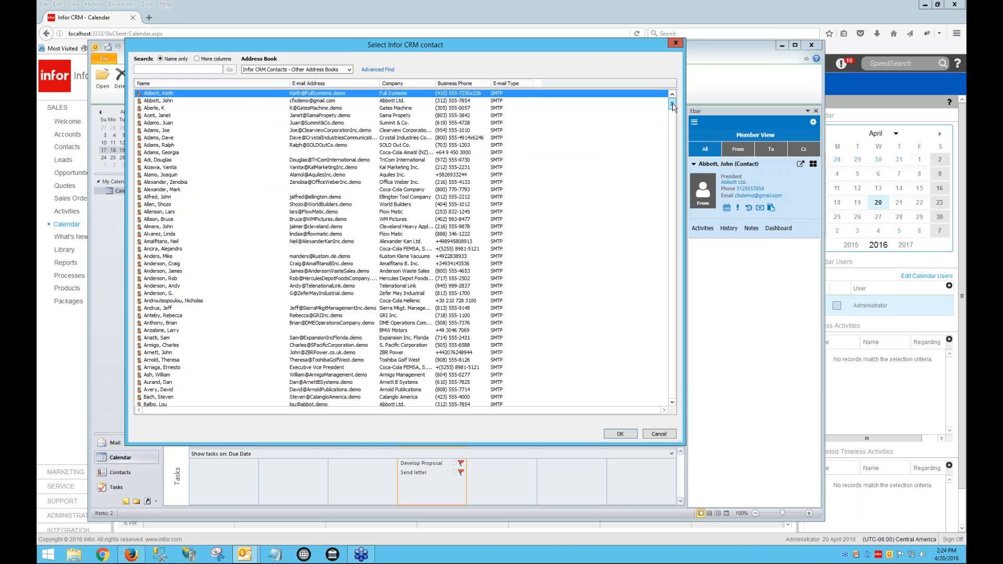
{"action": "mouse_move", "coordinate": [673, 116]}
{"action": "left_mouse_down"}
{"action": "mouse_move", "coordinate": [672, 144]}
{"action": "mouse_move", "coordinate": [674, 105]}
{"action": "left_mouse_up"}
{"action": "left_click", "coordinate": [348, 74]}
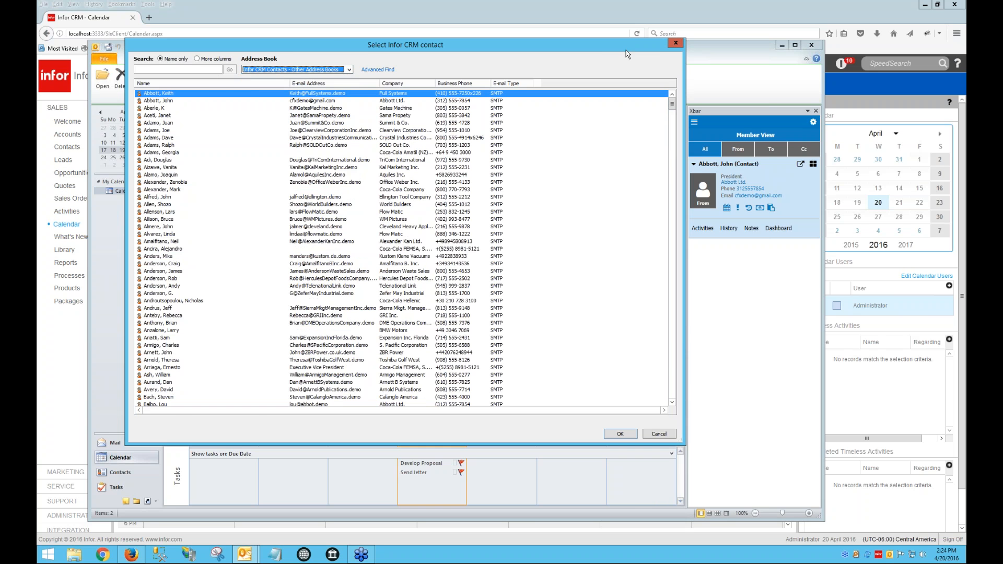
{"action": "left_click", "coordinate": [675, 43]}
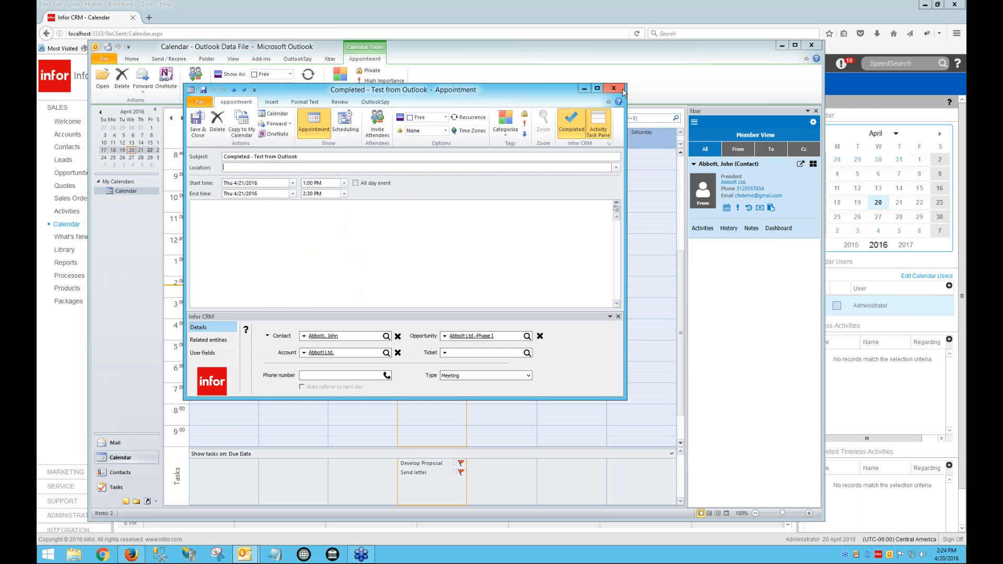
{"action": "left_click", "coordinate": [614, 89]}
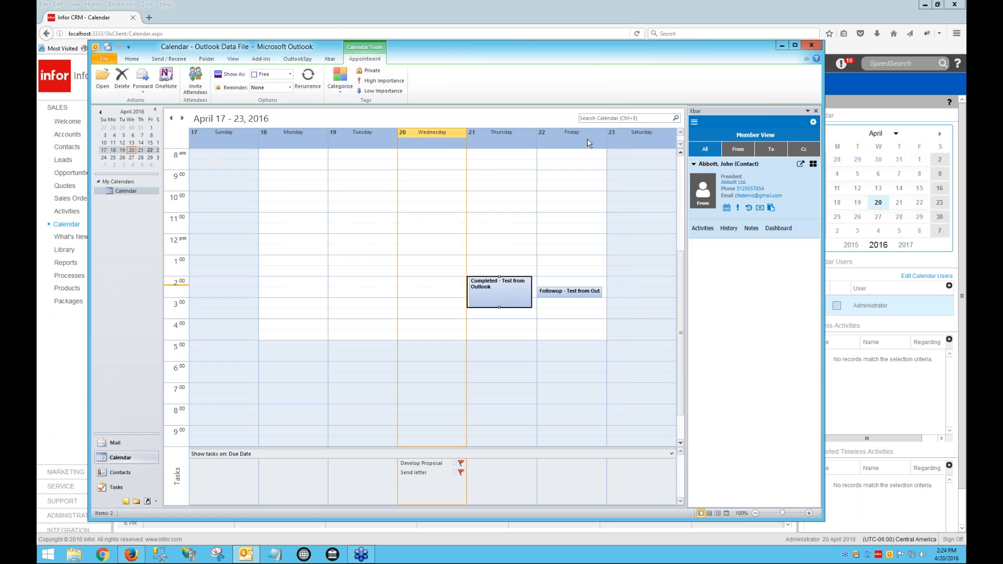
Step: Open Outlook's address book, examine the Infor CRM contact, lead and account groups available in it, and close it
{"action": "left_click", "coordinate": [132, 58]}
{"action": "left_click", "coordinate": [501, 82]}
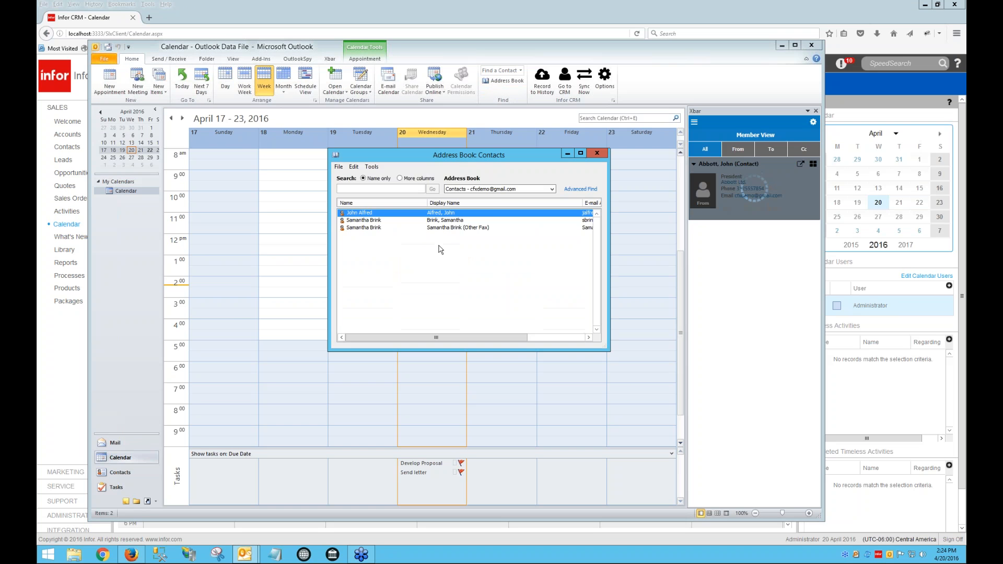
{"action": "left_click", "coordinate": [552, 189]}
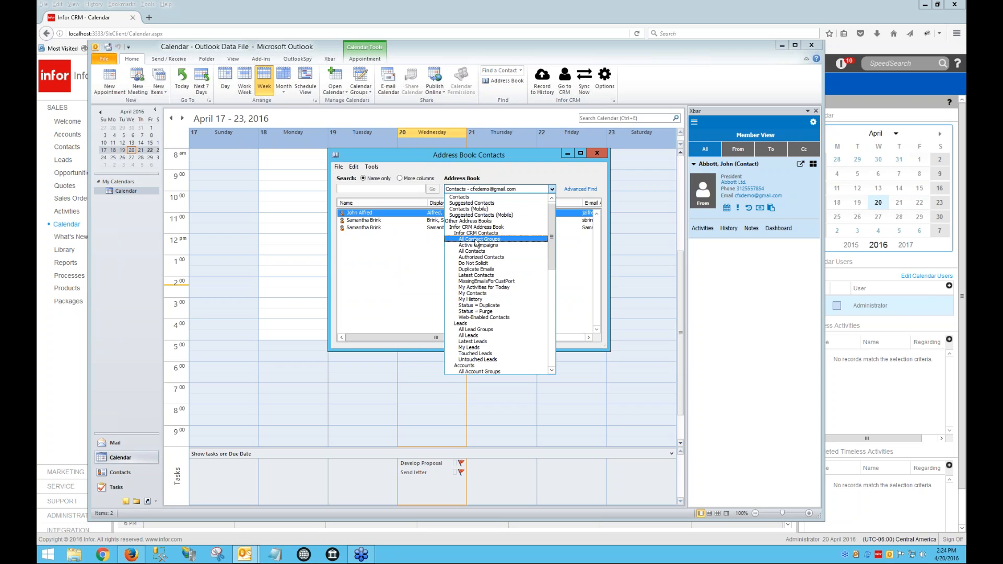
{"action": "left_click", "coordinate": [599, 161]}
{"action": "left_click", "coordinate": [598, 157]}
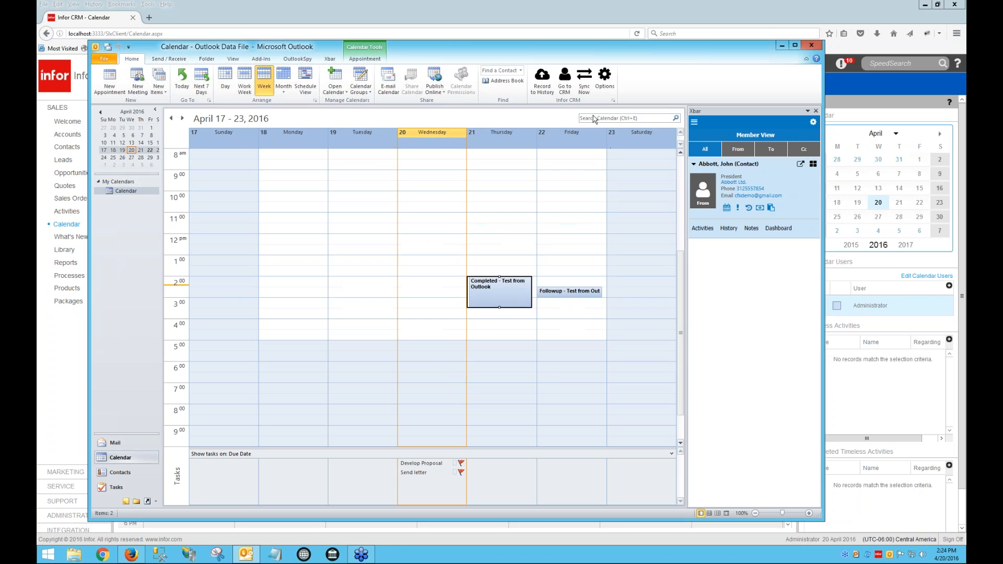
Step: Examine the Address Book settings in the Infor CRM Connector options and close them without changes
{"action": "left_click", "coordinate": [604, 80]}
{"action": "left_click", "coordinate": [362, 196]}
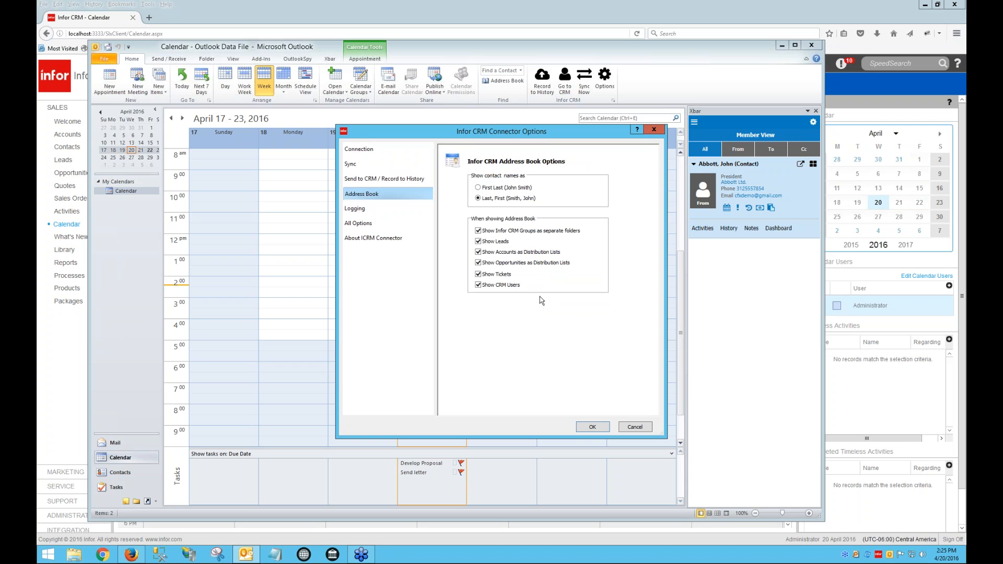
{"action": "left_click", "coordinate": [632, 426]}
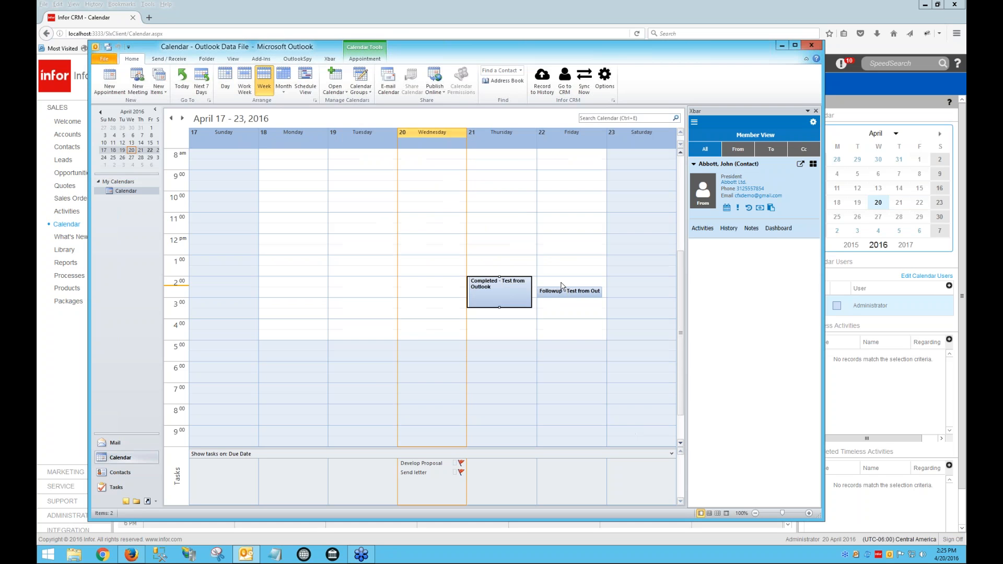
Step: Reopen Outlook's address book, look through the Infor CRM address lists offered in it, and close it
{"action": "left_click", "coordinate": [505, 81]}
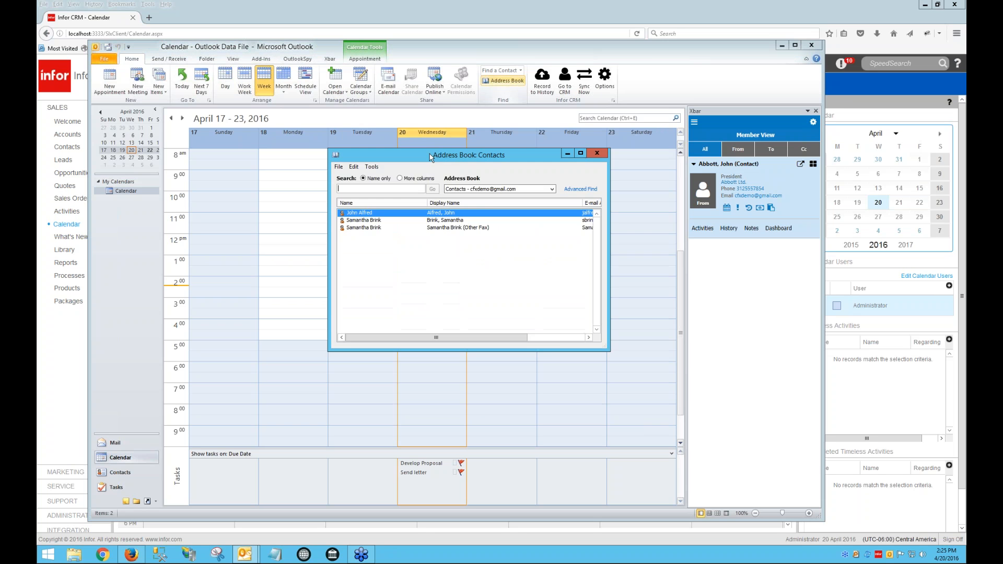
{"action": "left_click", "coordinate": [494, 190]}
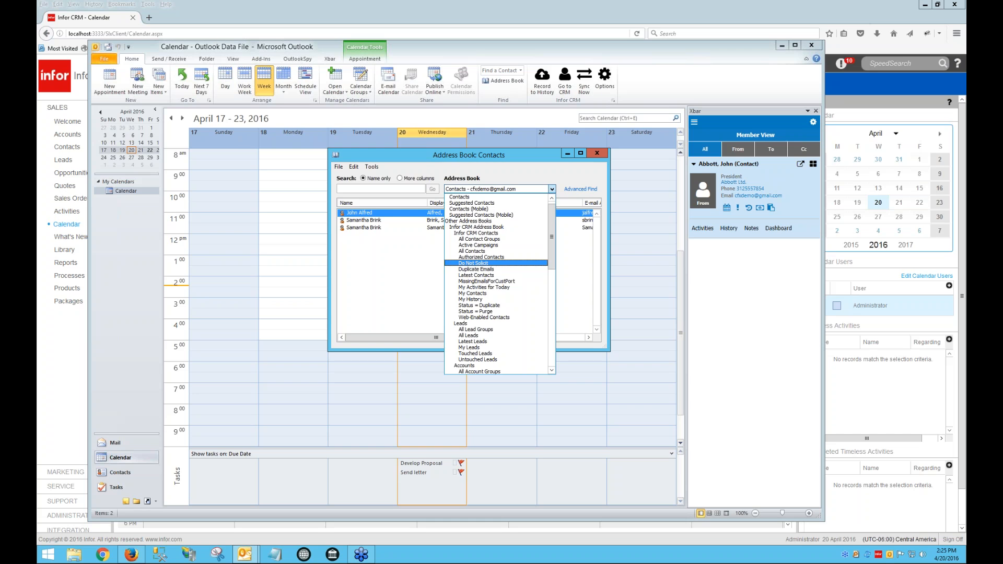
{"action": "left_click", "coordinate": [421, 258]}
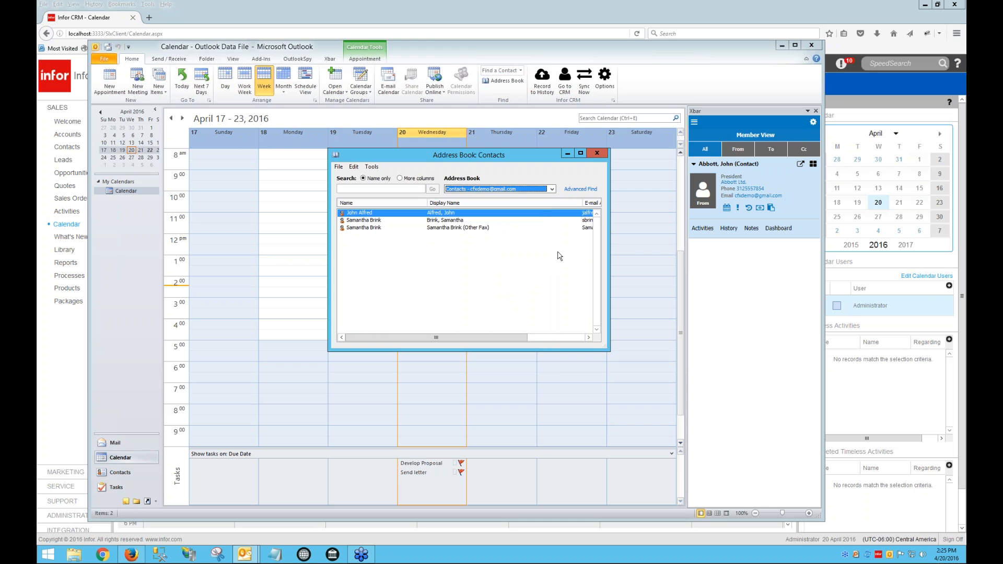
{"action": "left_click", "coordinate": [597, 153]}
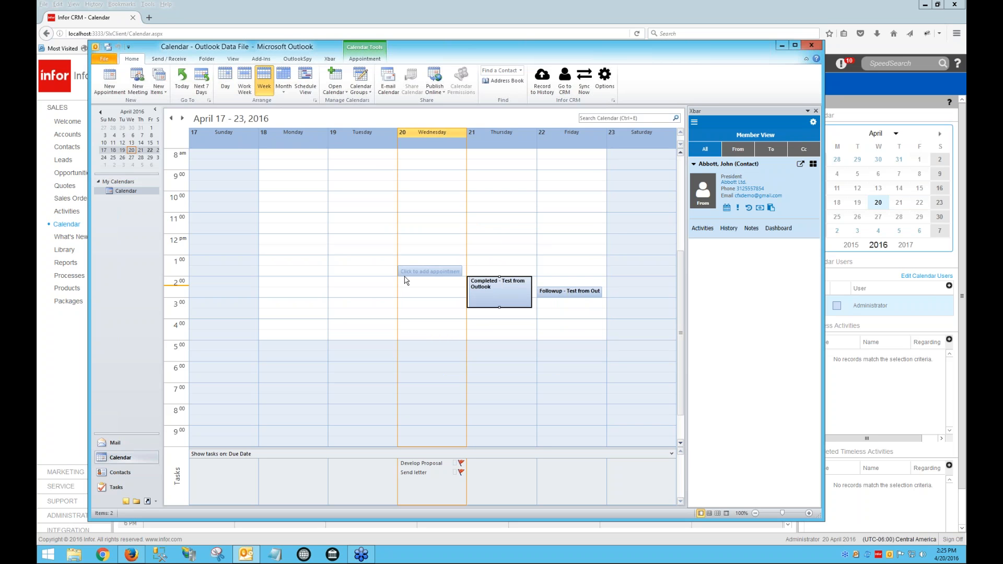
Step: Open the completed Test from Outlook appointment and examine its Infor CRM ticket choices, ticket lookup and search options without selecting a ticket
{"action": "double_click", "coordinate": [481, 295]}
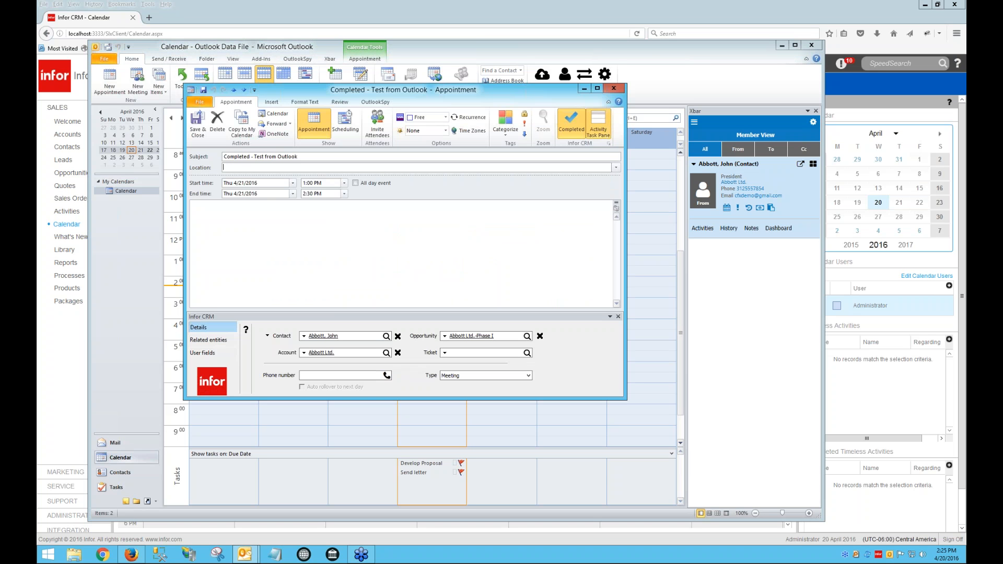
{"action": "left_click", "coordinate": [445, 353]}
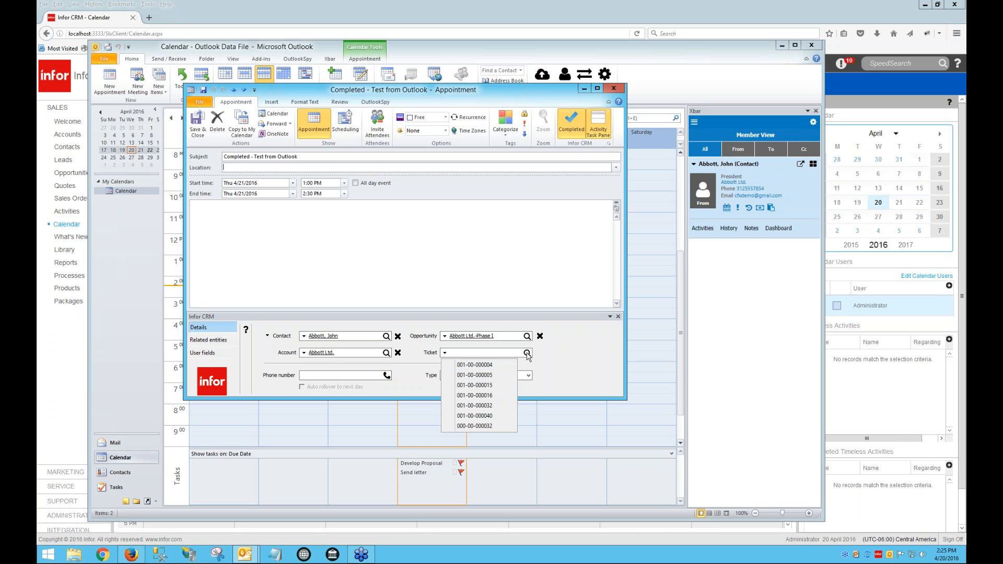
{"action": "left_click", "coordinate": [527, 354]}
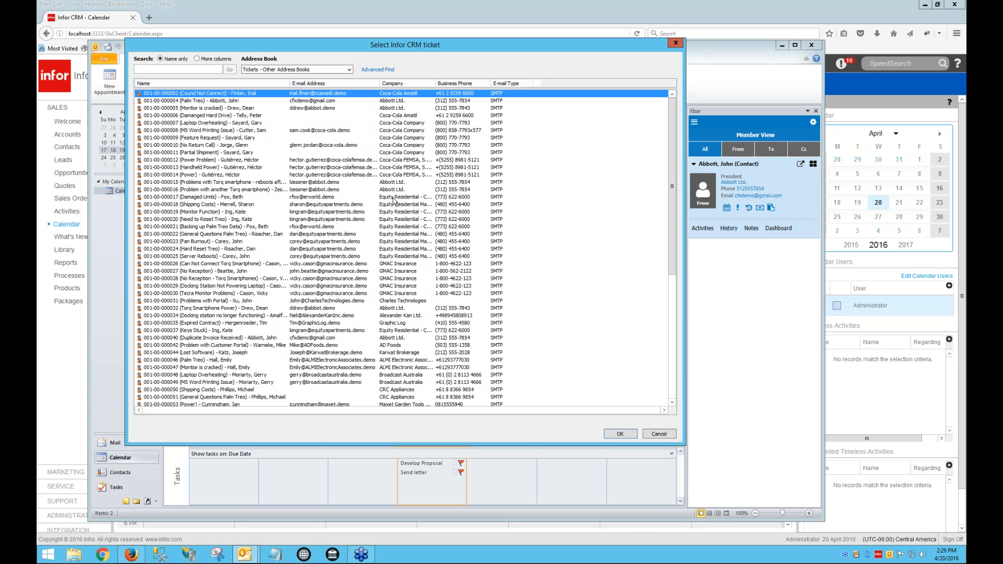
{"action": "left_click", "coordinate": [380, 73]}
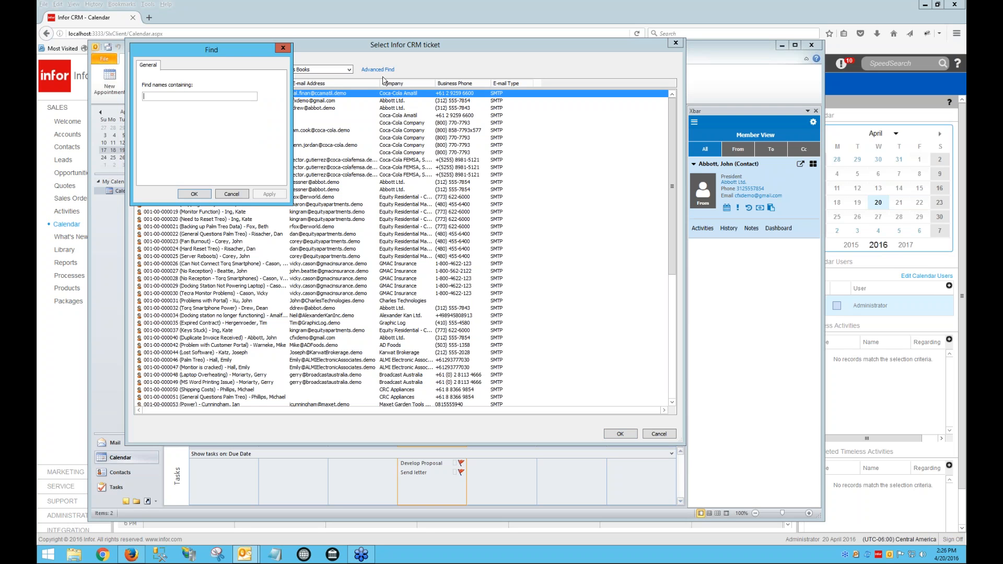
{"action": "left_click", "coordinate": [231, 194]}
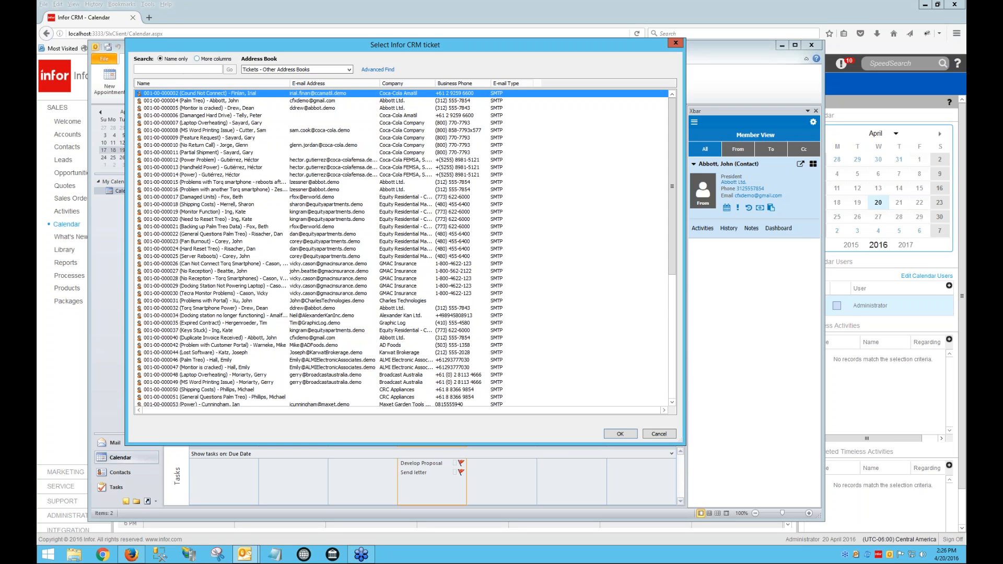
{"action": "left_click", "coordinate": [201, 59]}
{"action": "left_click", "coordinate": [658, 434]}
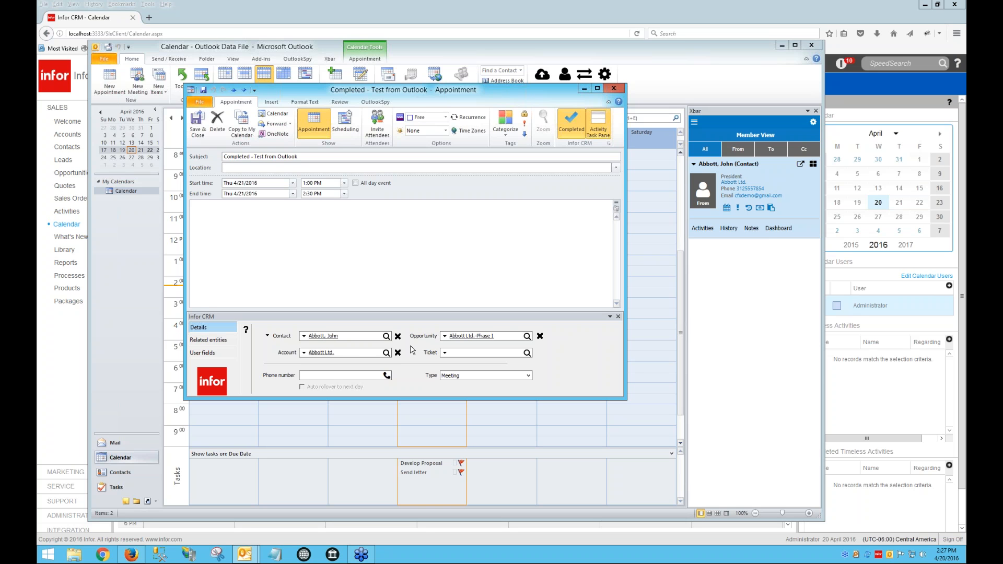
Step: Review the related entities and user fields of the completed appointment and leave its window
{"action": "left_click", "coordinate": [228, 340]}
{"action": "left_click", "coordinate": [223, 354]}
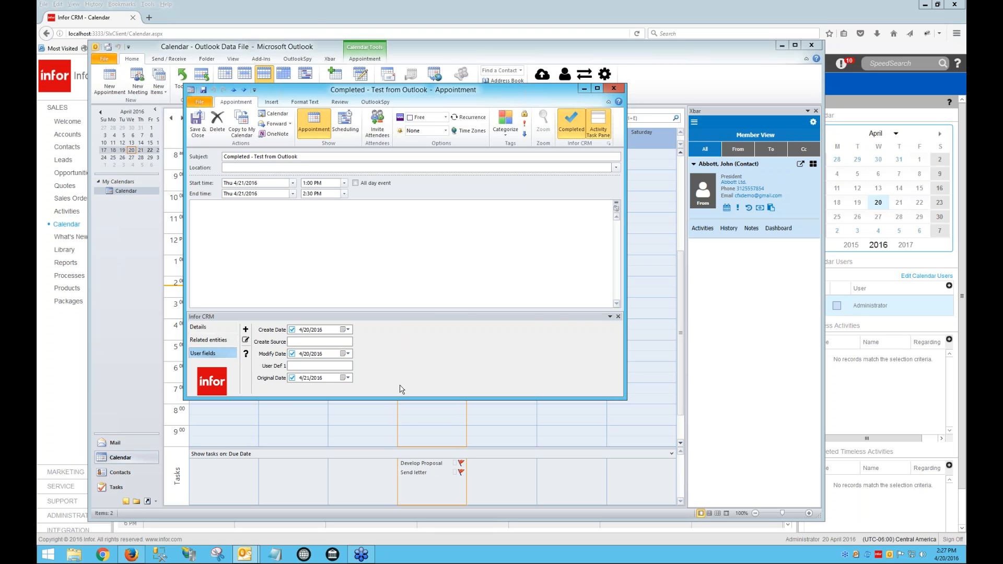
{"action": "left_click", "coordinate": [407, 412]}
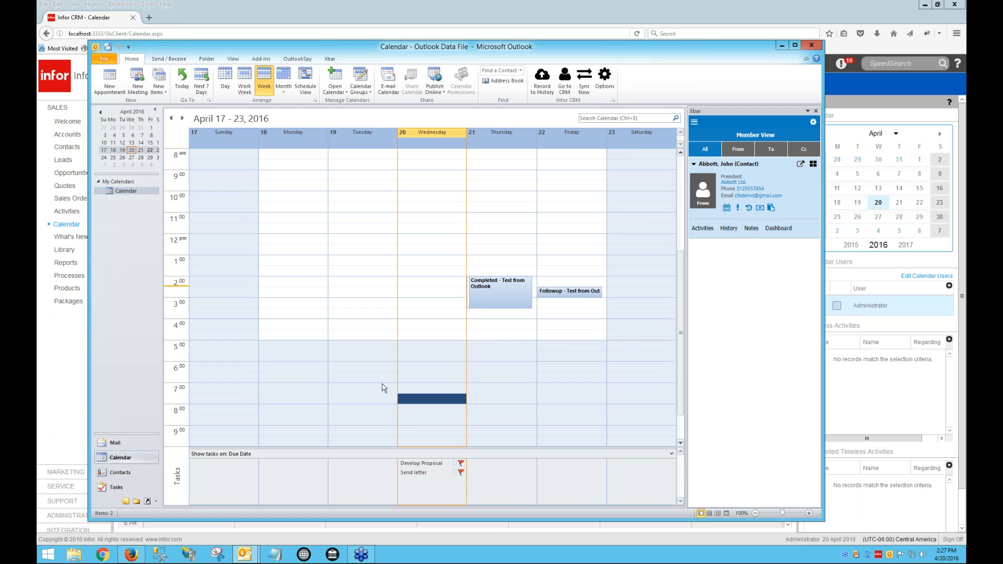
Step: Review the follow-up phone call's Infor CRM details and the Develop Proposal task, closing each, and reselect the completed appointment
{"action": "double_click", "coordinate": [567, 293]}
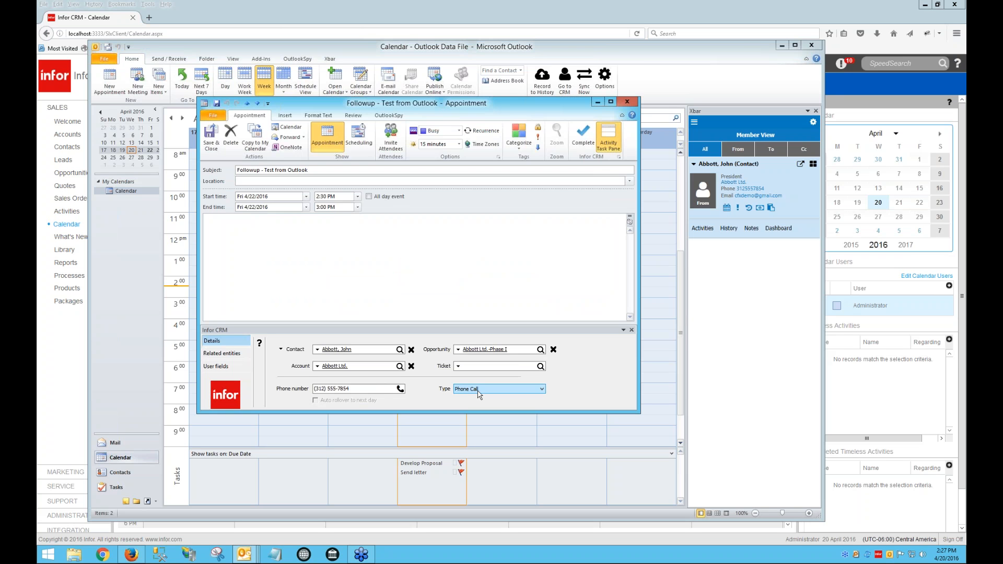
{"action": "left_click", "coordinate": [626, 103]}
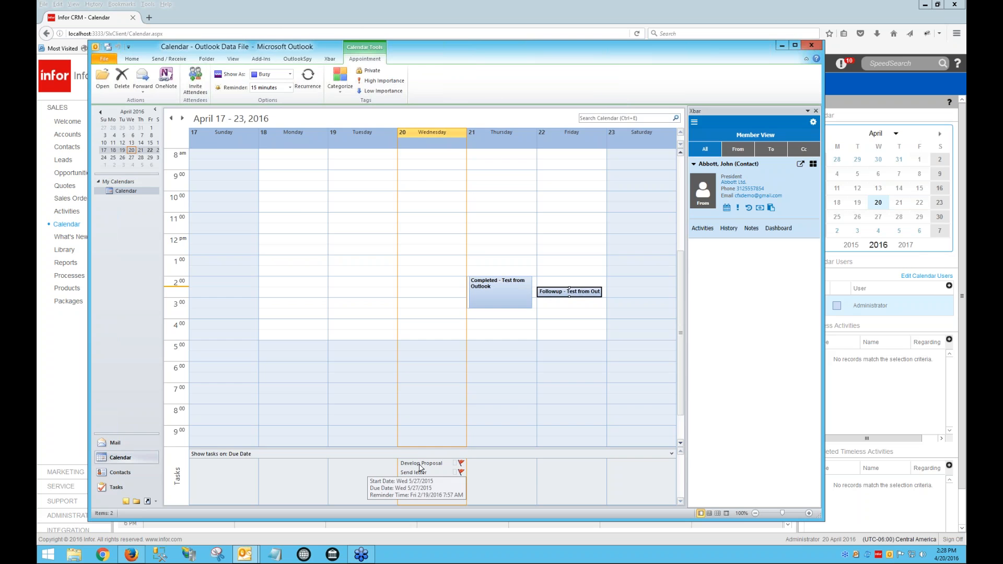
{"action": "double_click", "coordinate": [420, 464]}
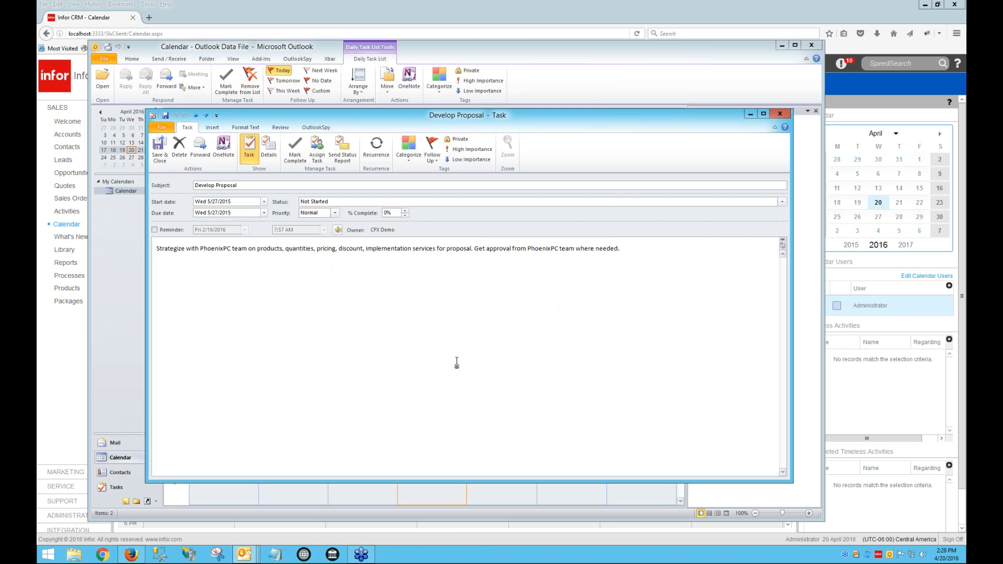
{"action": "left_click", "coordinate": [778, 115]}
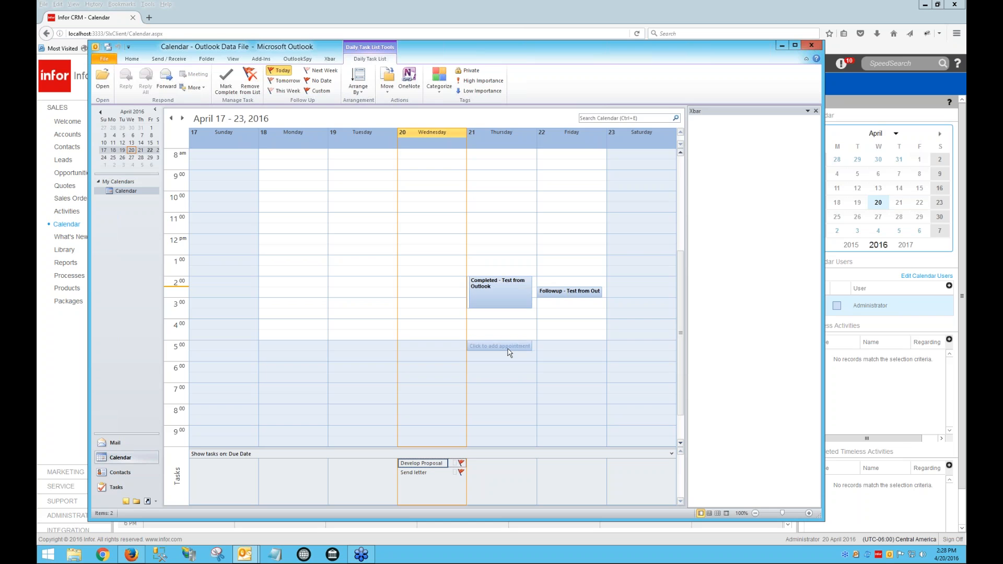
{"action": "left_click", "coordinate": [497, 302]}
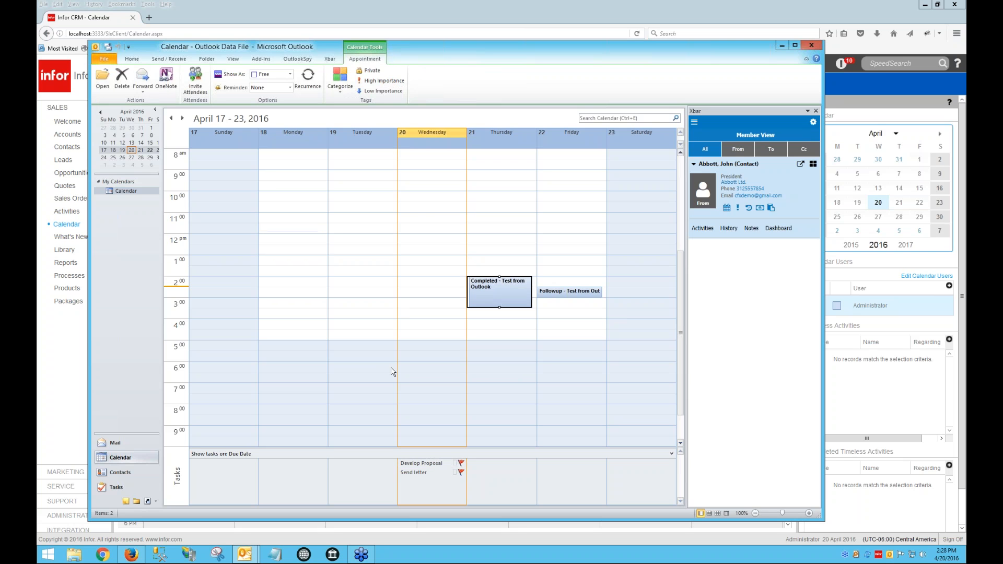
Step: Show the To-Do List, look at a blank new task form, and close it without saving
{"action": "left_click", "coordinate": [116, 487]}
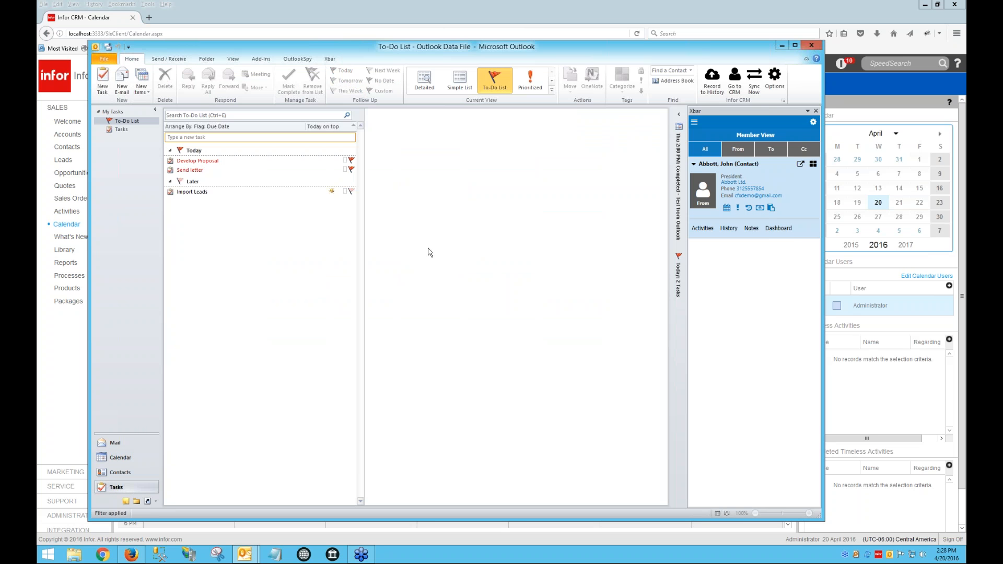
{"action": "left_click", "coordinate": [103, 81]}
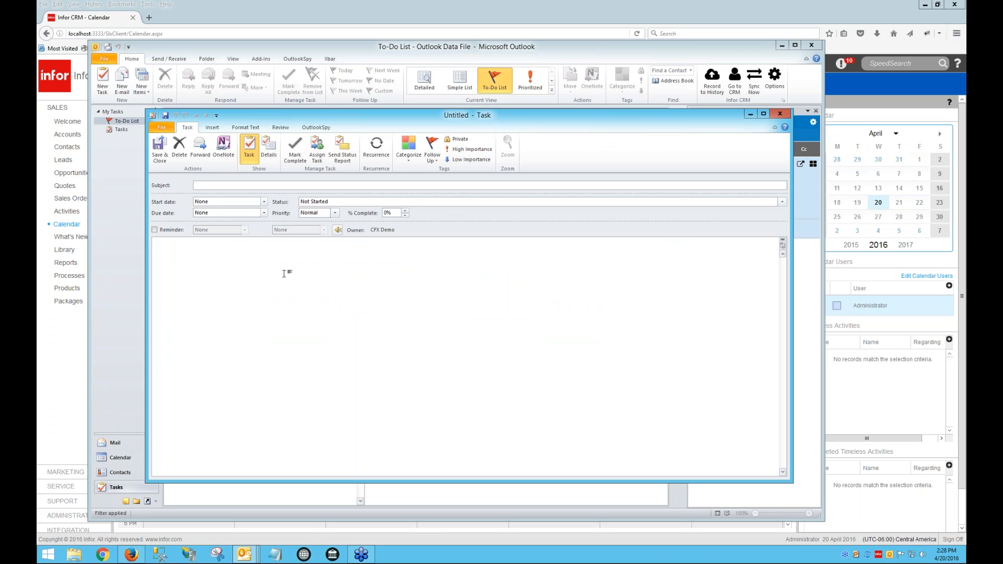
{"action": "left_click", "coordinate": [779, 114]}
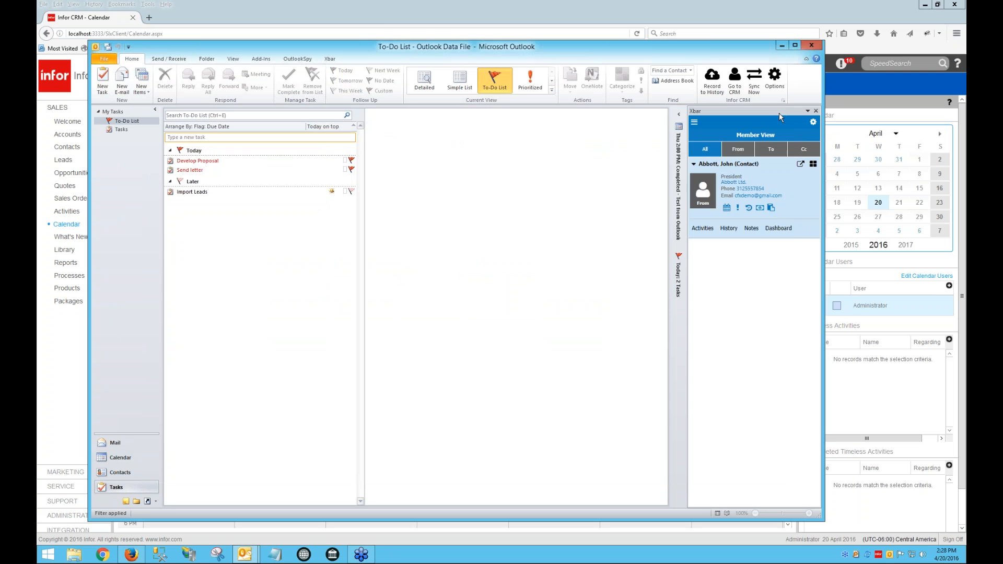
Step: Switch to mail, review the Infor CRM Connector's synchronization options for contacts, appointments and tasks, and cancel the dialog
{"action": "left_click", "coordinate": [125, 443]}
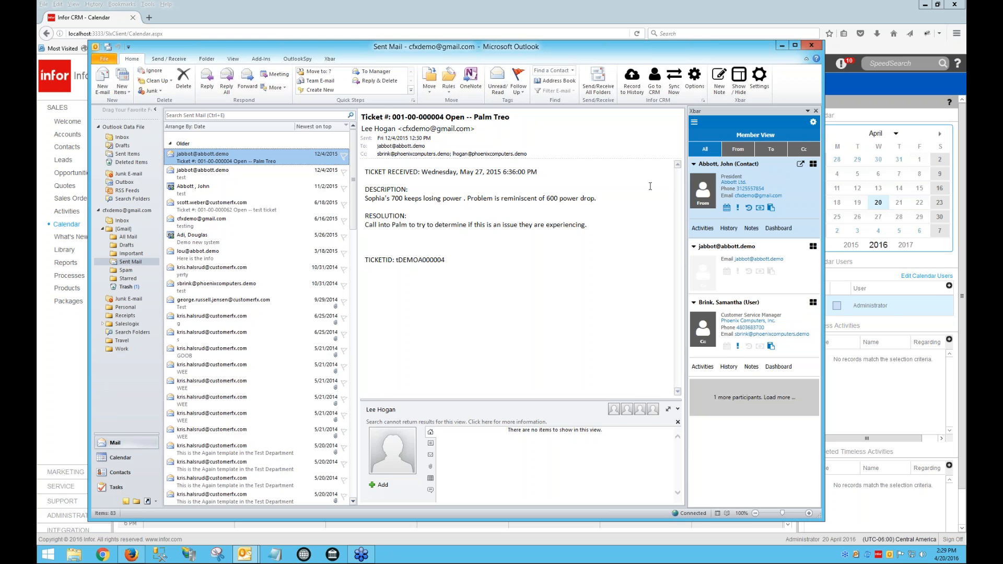
{"action": "left_click", "coordinate": [697, 90]}
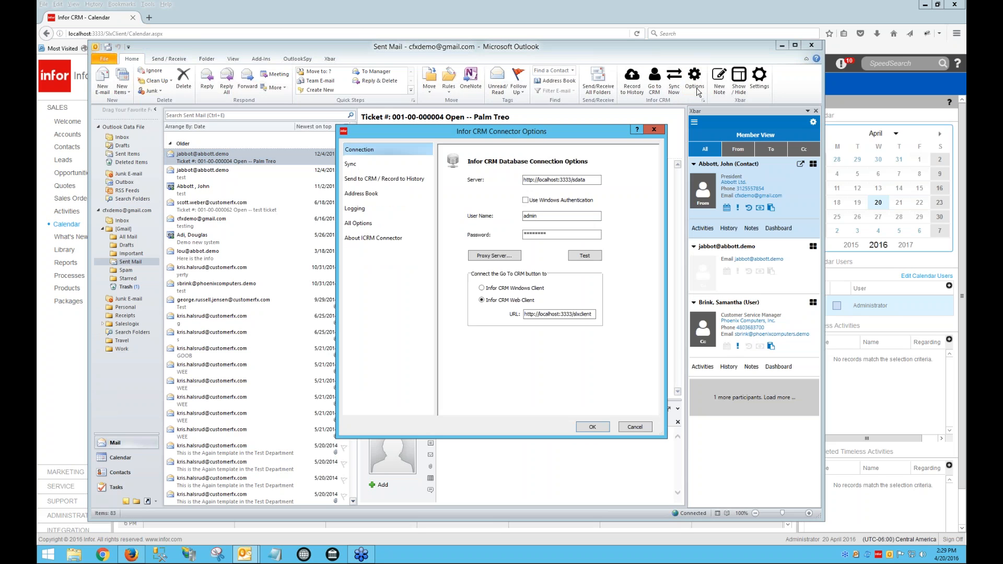
{"action": "left_click", "coordinate": [356, 166]}
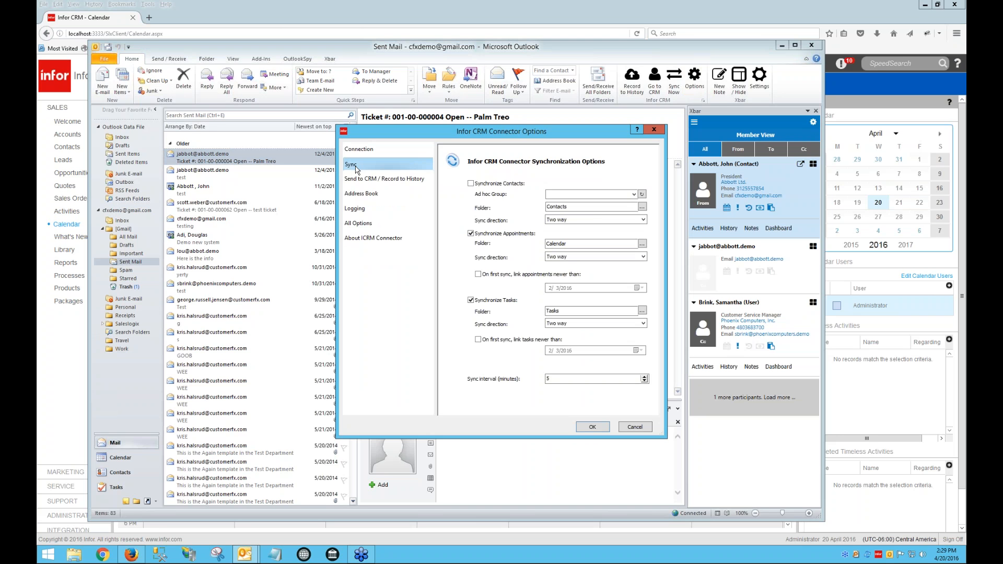
{"action": "left_click", "coordinate": [635, 428]}
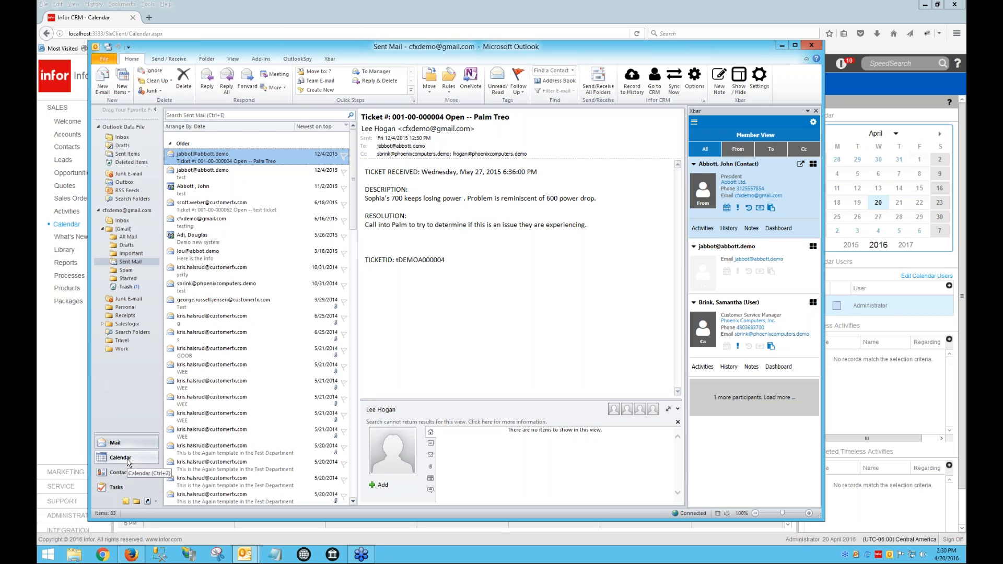
Step: Return to the calendar, open the follow-up appointment to read the CRM text in its body, and close it
{"action": "left_click", "coordinate": [128, 462]}
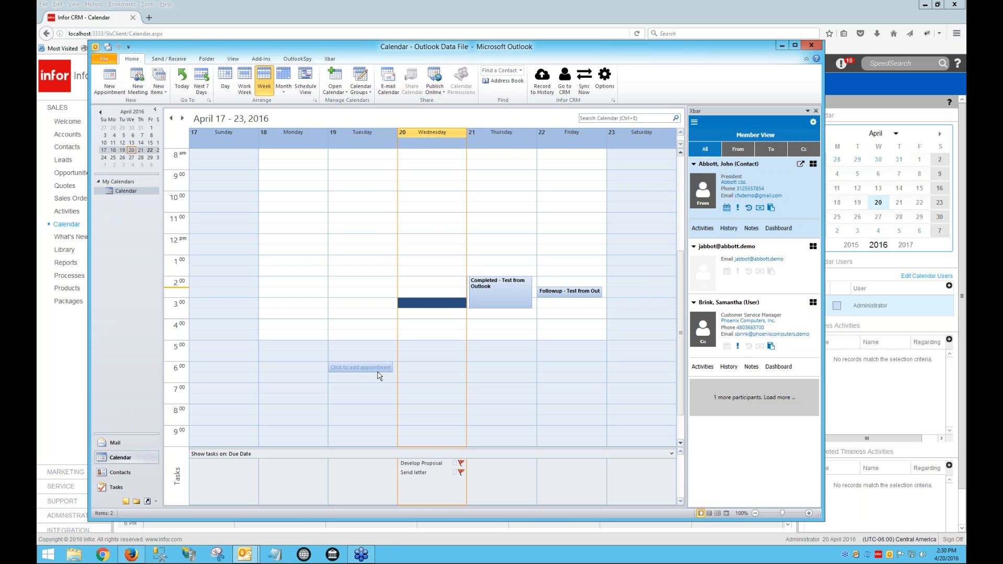
{"action": "left_click", "coordinate": [540, 293]}
{"action": "double_click", "coordinate": [569, 291]}
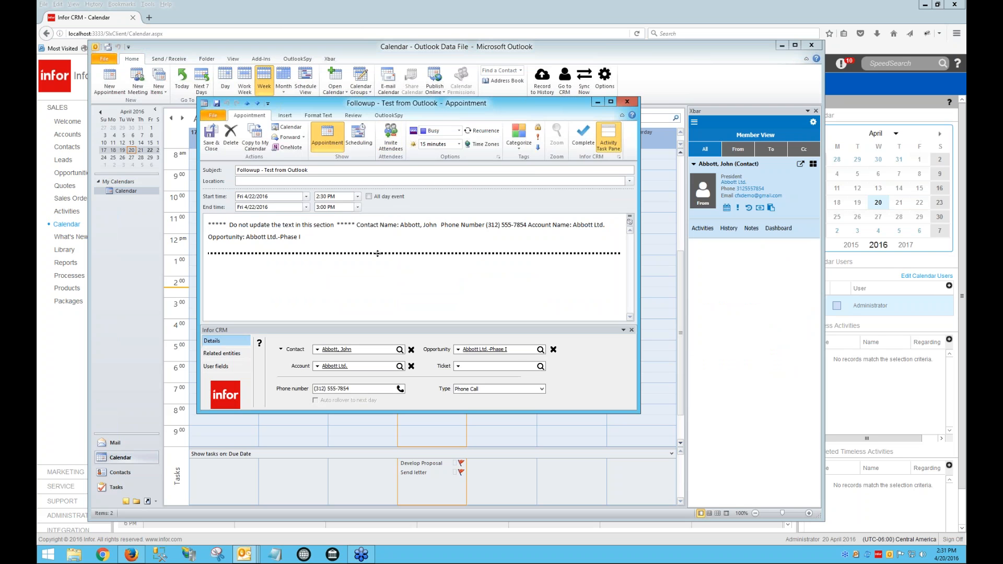
{"action": "left_click", "coordinate": [627, 102]}
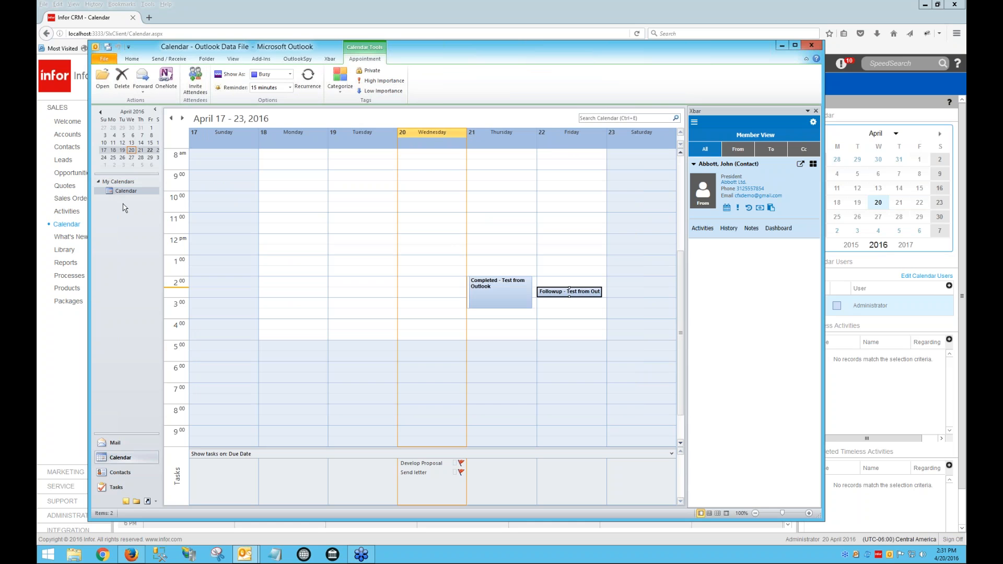
Step: From the calendar, review the Infor CRM Connector's connection and synchronization options and cancel without changes
{"action": "left_click", "coordinate": [132, 62]}
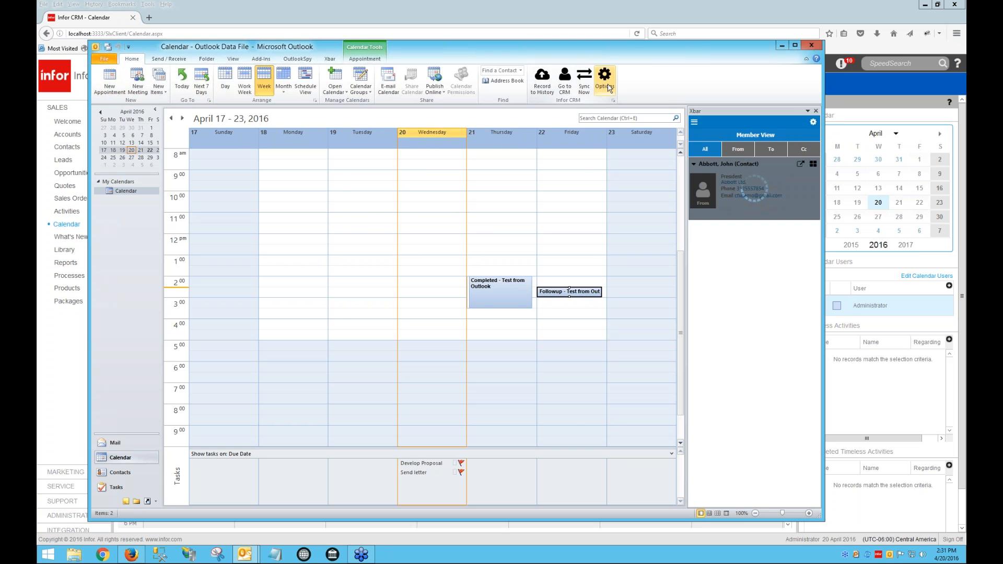
{"action": "left_click", "coordinate": [606, 86]}
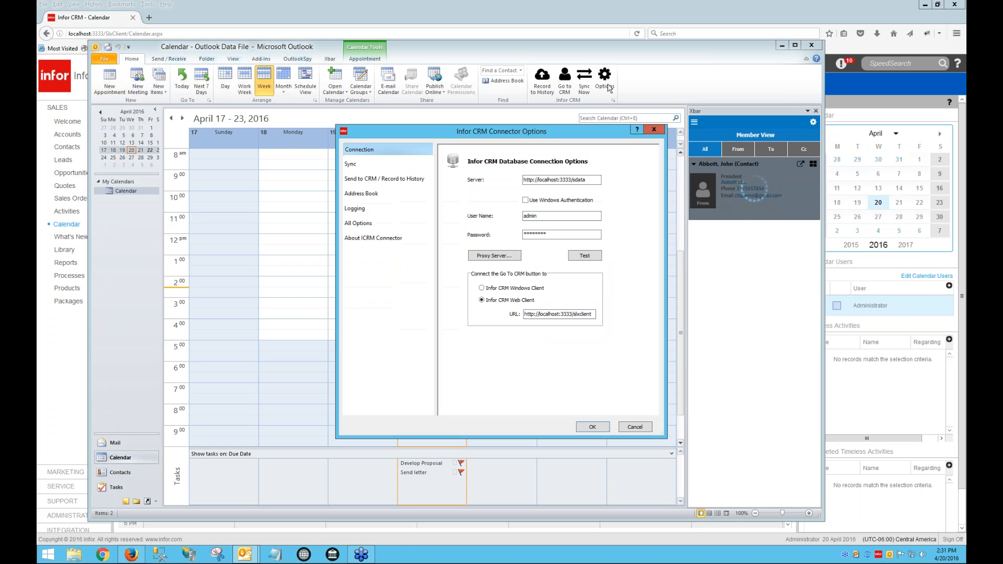
{"action": "left_click", "coordinate": [358, 165]}
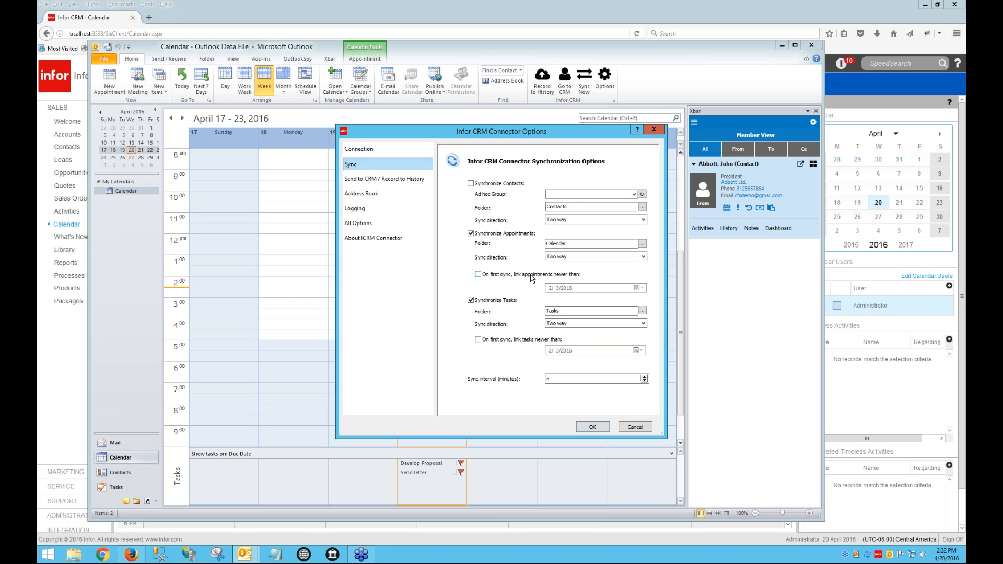
{"action": "left_click", "coordinate": [630, 426]}
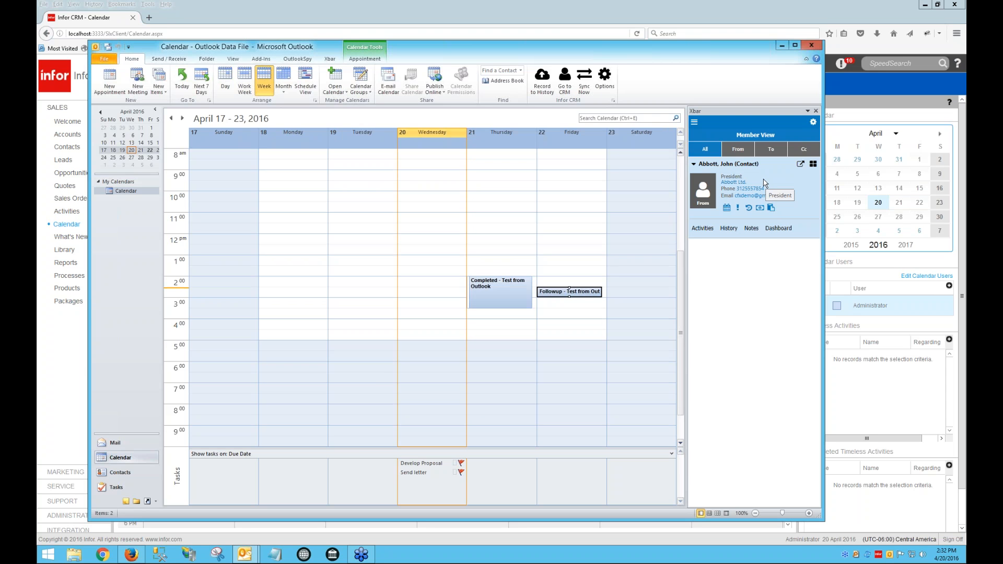
Step: View the contact's ticket list in the Xbar and return to the Member View
{"action": "left_click", "coordinate": [761, 208]}
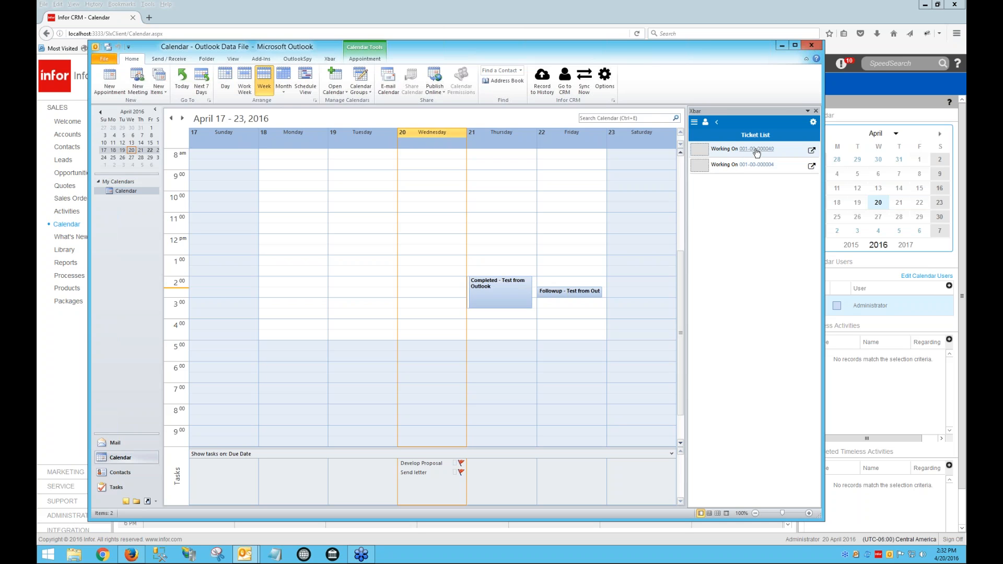
{"action": "left_click", "coordinate": [716, 123]}
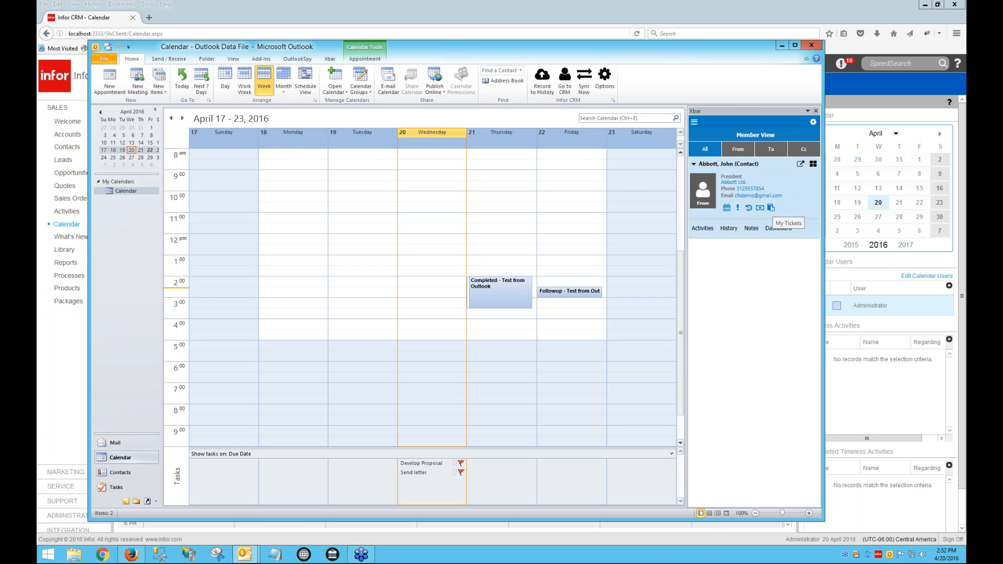
Step: In the Xbar's Member View settings, set the Ticket Group to All Open, save, and return to the Member View
{"action": "left_click", "coordinate": [694, 124]}
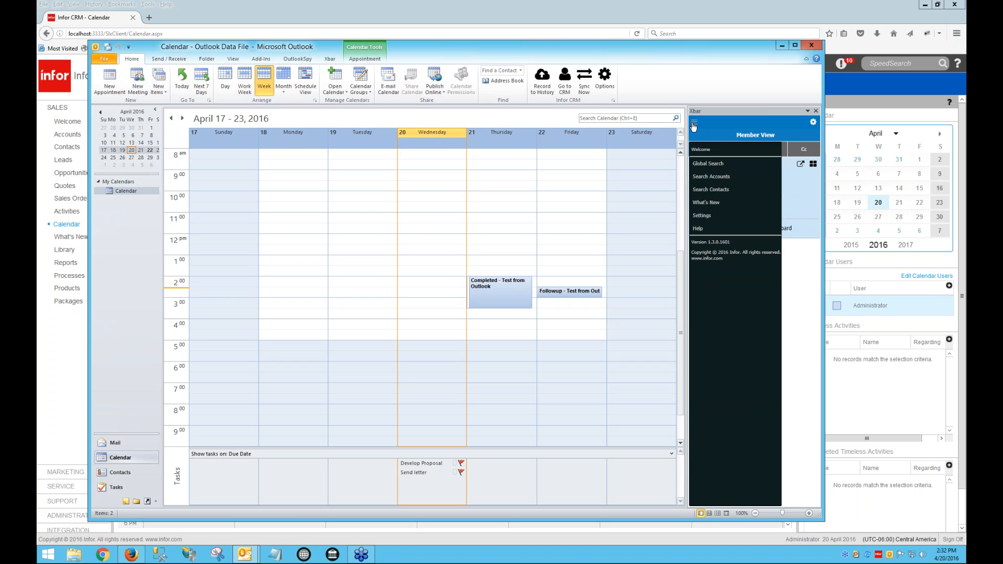
{"action": "left_click", "coordinate": [701, 215]}
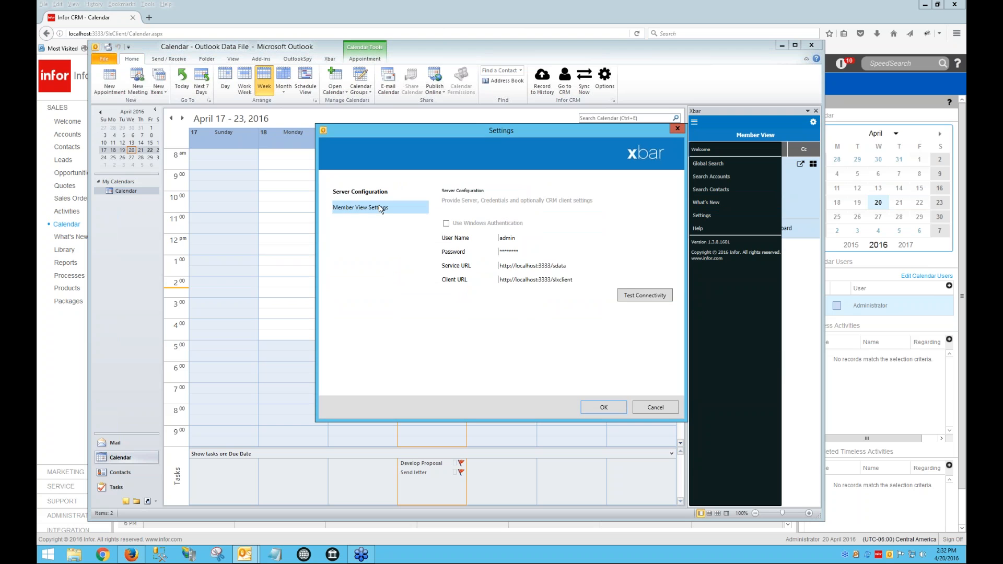
{"action": "left_click", "coordinate": [380, 208]}
{"action": "left_click", "coordinate": [587, 310]}
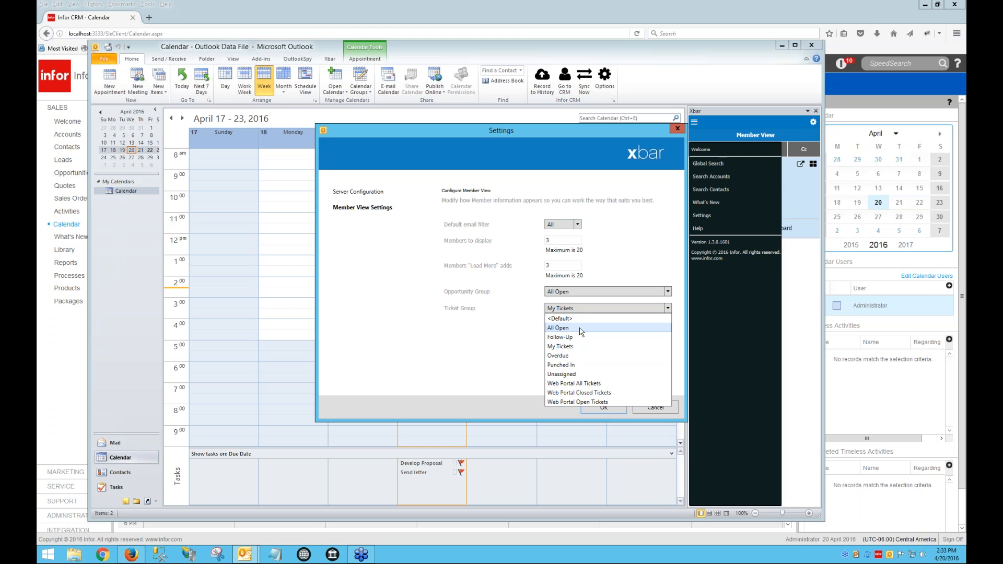
{"action": "left_click", "coordinate": [581, 329]}
{"action": "left_click", "coordinate": [605, 408]}
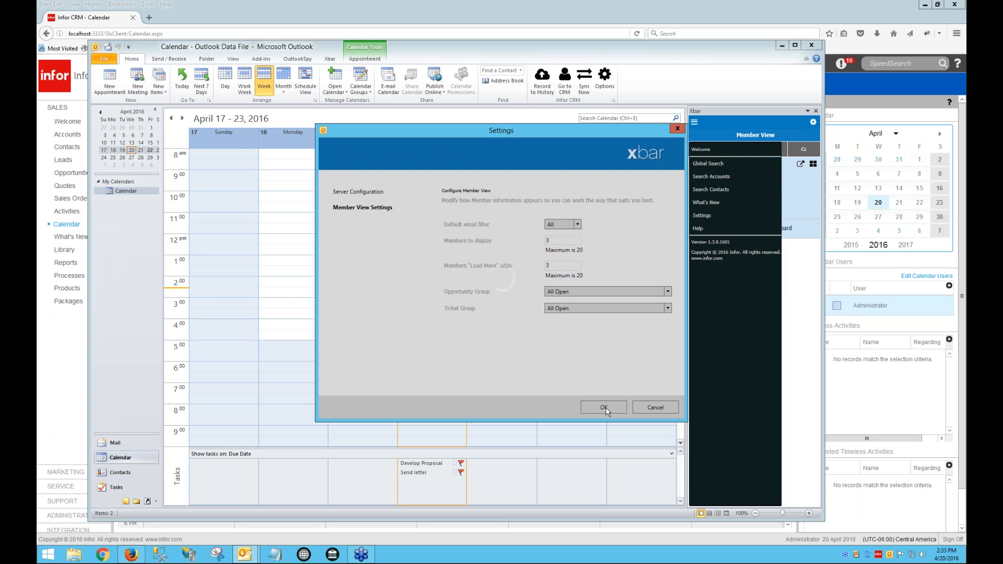
{"action": "left_click", "coordinate": [694, 124]}
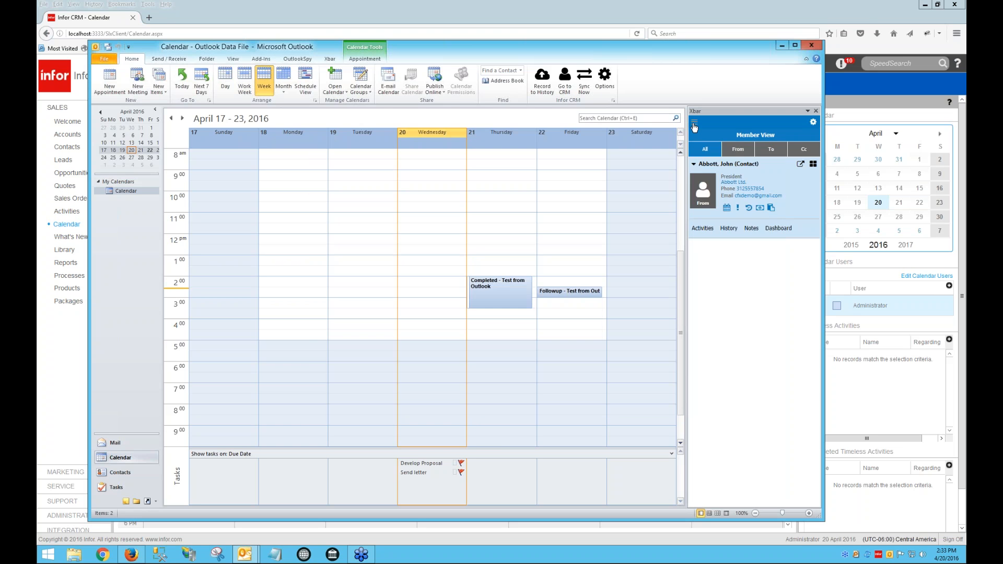
Step: Check the contact's ticket list under the All Open group and go back to the Member View
{"action": "left_click", "coordinate": [772, 209]}
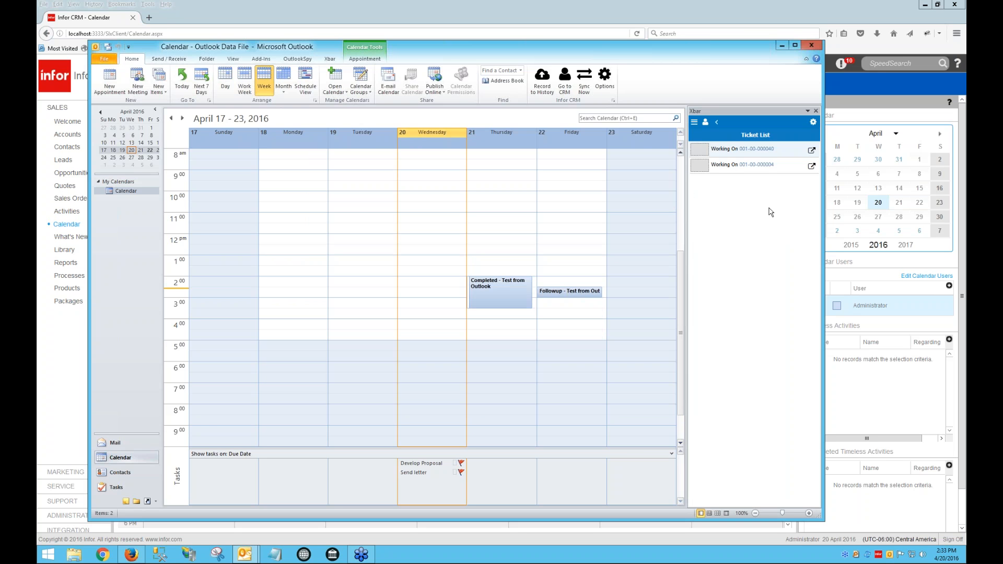
{"action": "left_click", "coordinate": [716, 123]}
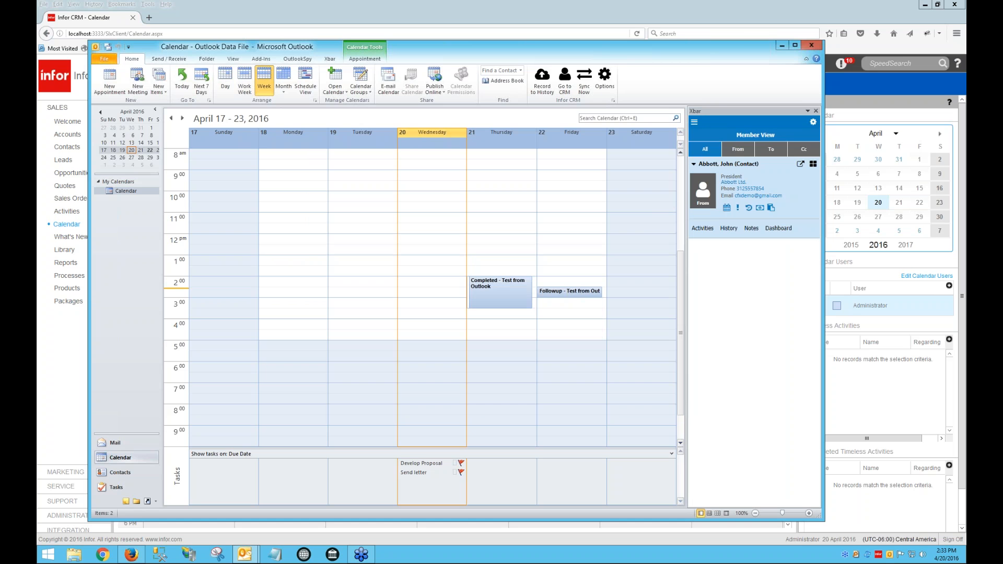
{"action": "left_click", "coordinate": [772, 207]}
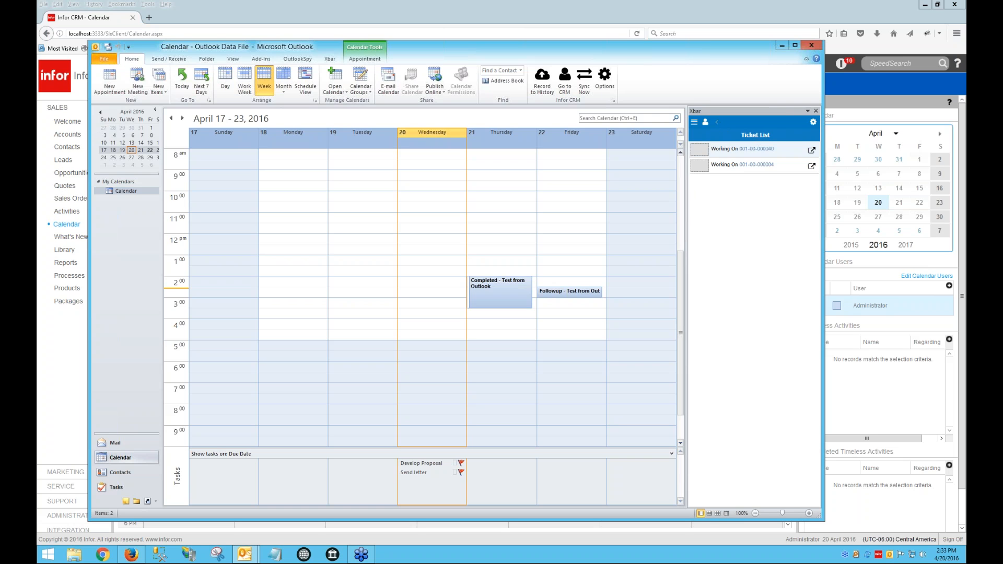
{"action": "left_click", "coordinate": [717, 122]}
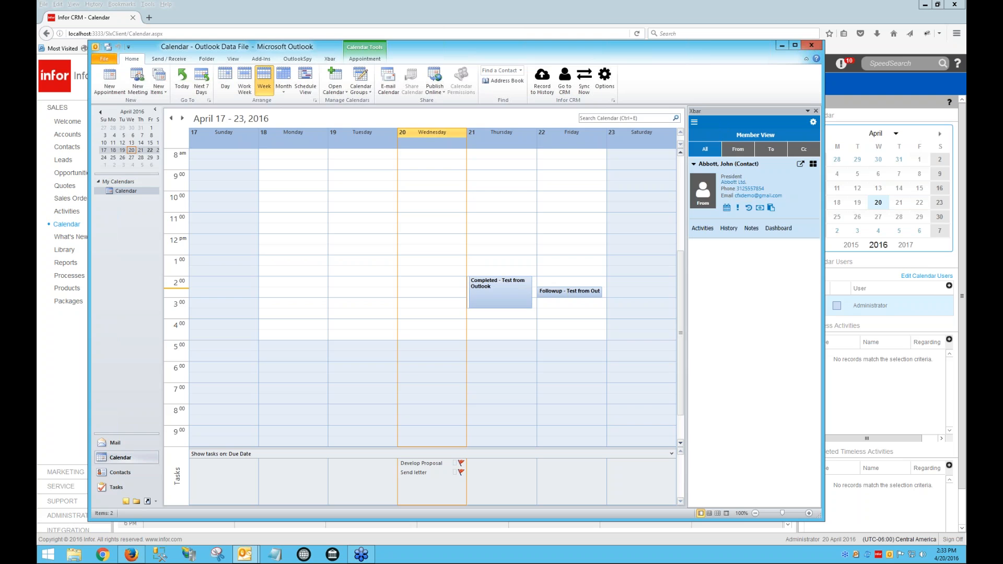
Step: Open the contact's summary in the Xbar and look through the activities, tickets and attachments
{"action": "left_click", "coordinate": [733, 164]}
{"action": "scroll", "coordinate": [740, 250], "scroll_direction": "down", "scroll_amount": 2}
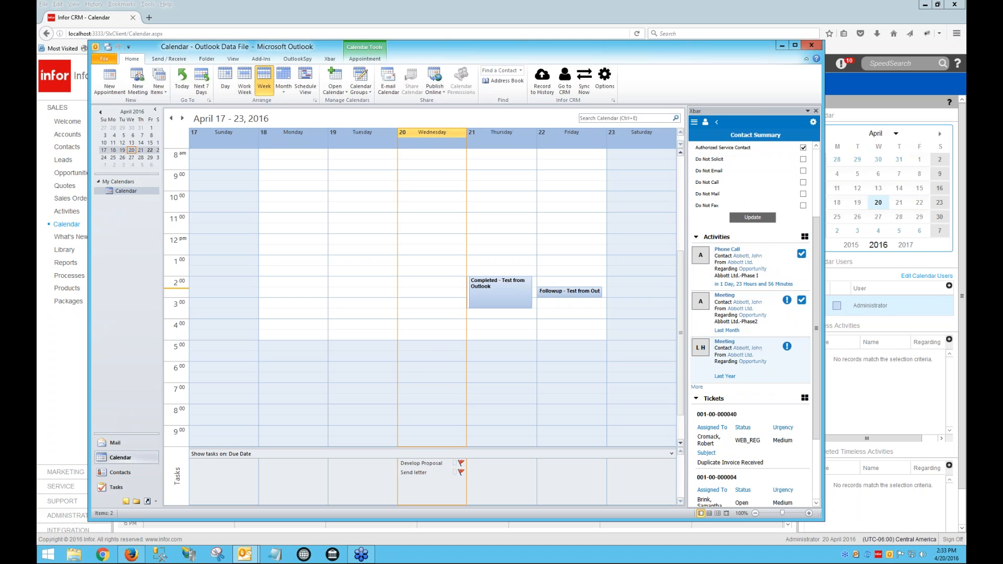
{"action": "left_click_drag", "start_coordinate": [820, 355], "coordinate": [819, 429]}
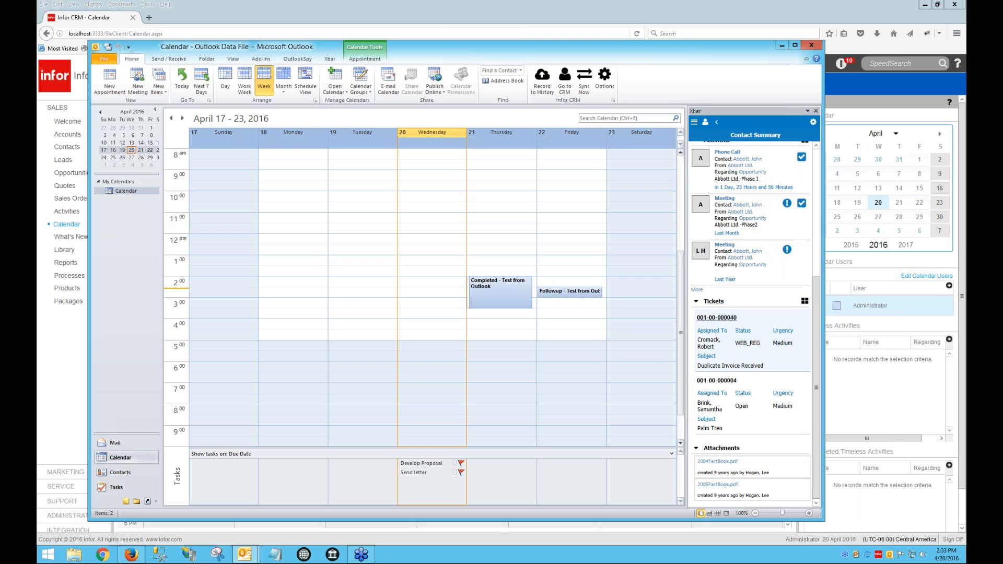
Step: Open the Duplicate Invoice Received ticket, widen the Xbar pane to read its details, and return to the contact summary
{"action": "left_click", "coordinate": [717, 318]}
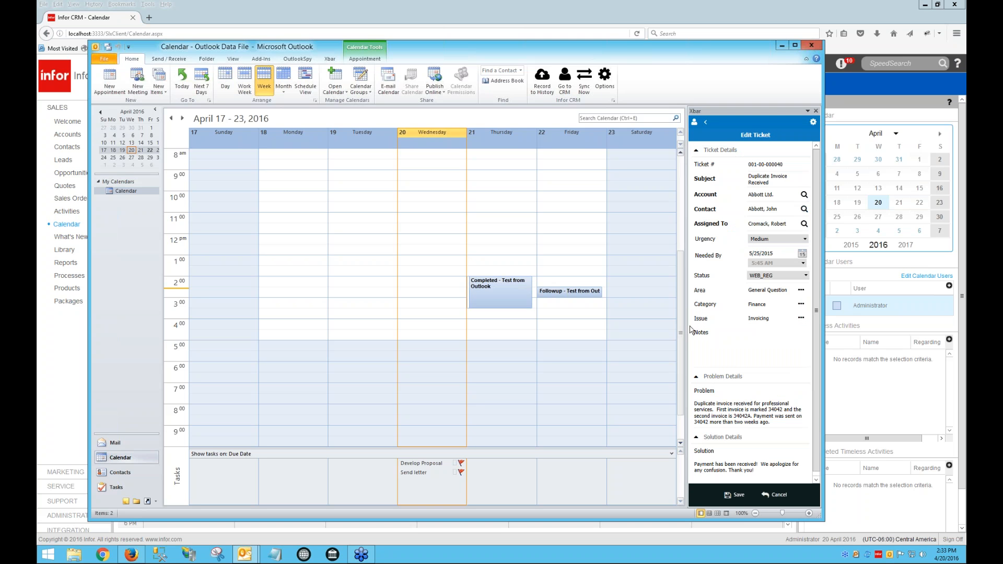
{"action": "left_click_drag", "start_coordinate": [689, 330], "coordinate": [642, 338]}
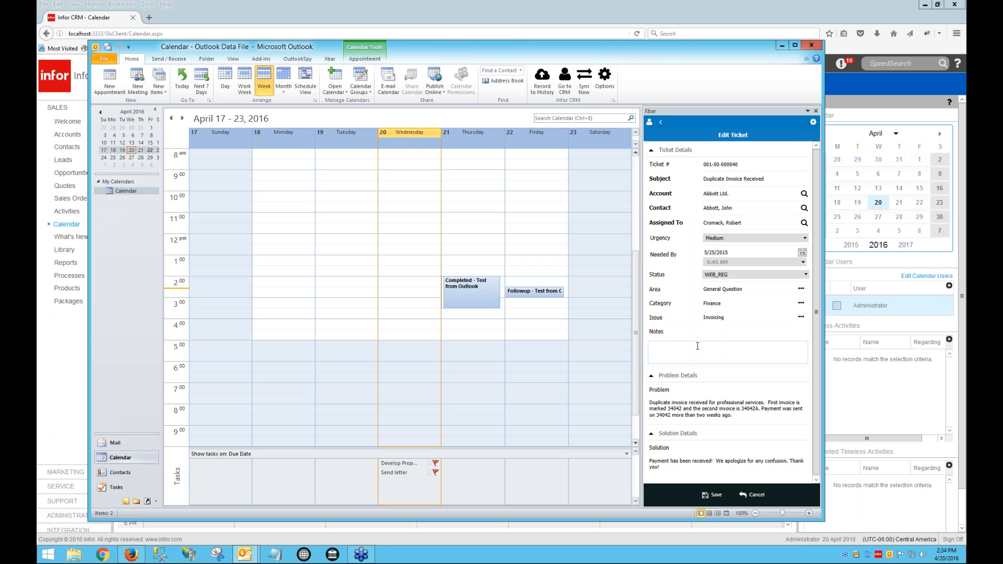
{"action": "left_click", "coordinate": [661, 121]}
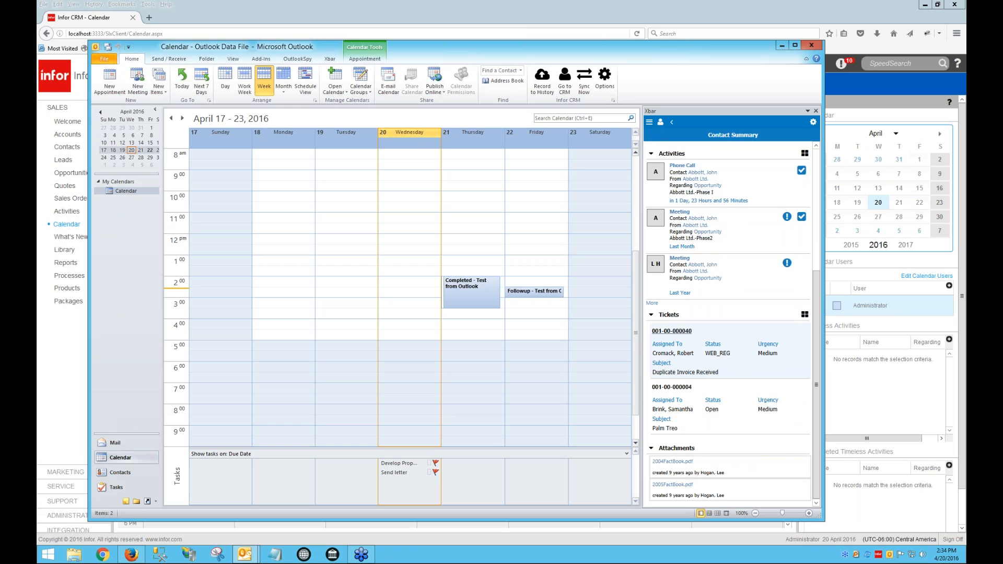
Step: Reopen the Duplicate Invoice Received ticket to examine its editable fields, and go back without saving changes
{"action": "left_click", "coordinate": [672, 331]}
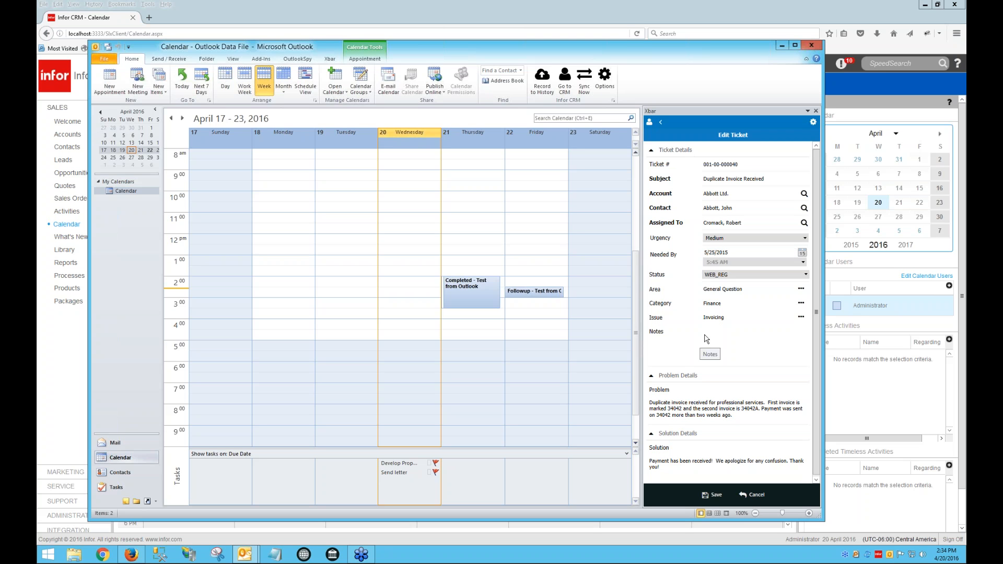
{"action": "left_click", "coordinate": [724, 178]}
{"action": "left_click", "coordinate": [662, 126]}
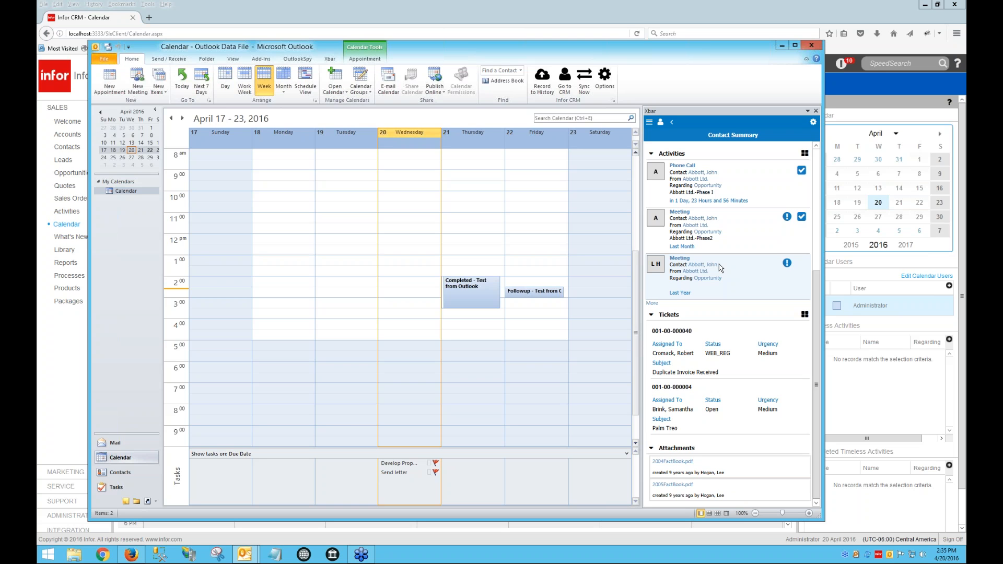
{"action": "right_click", "coordinate": [126, 193]}
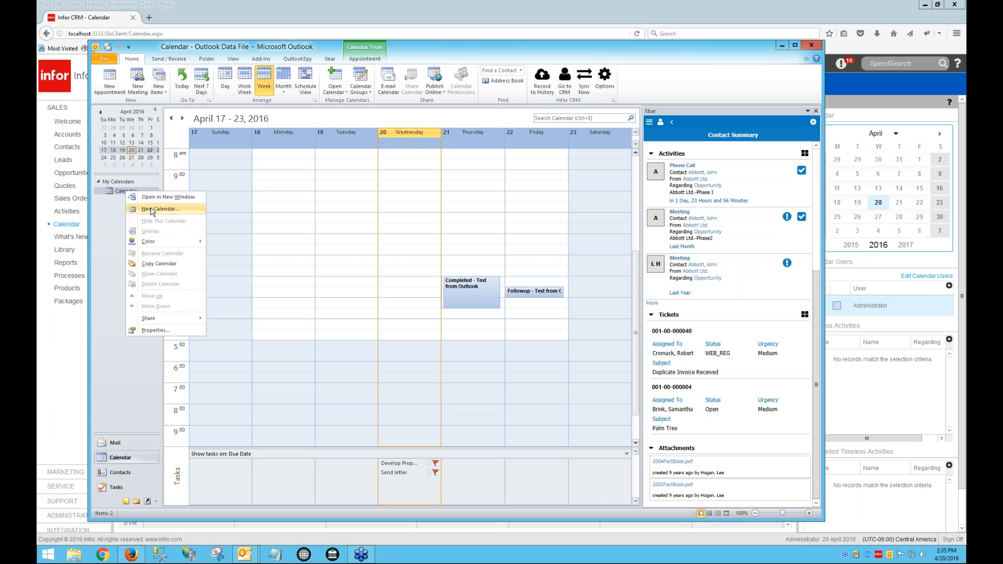
{"action": "left_click", "coordinate": [116, 219]}
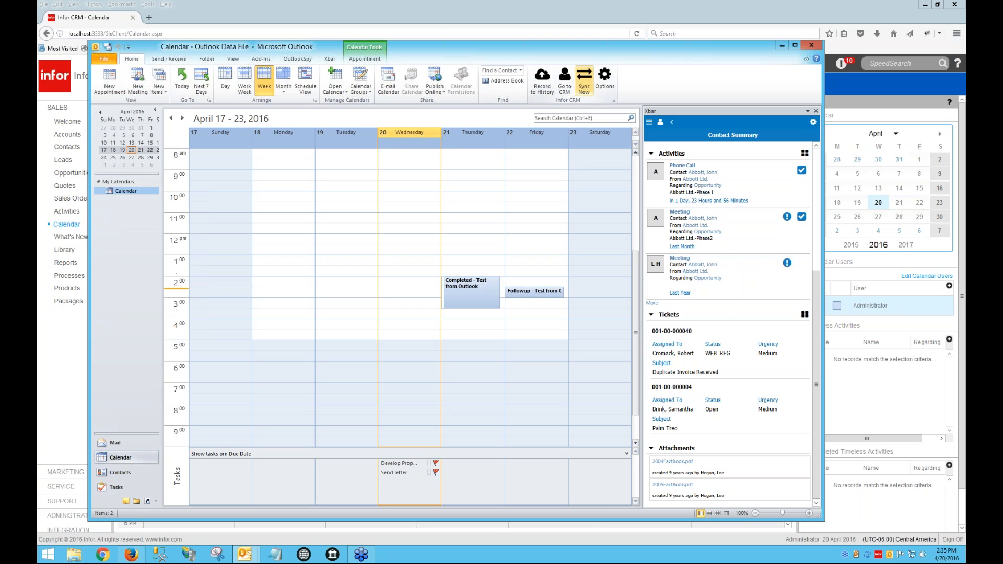
Step: Review the folder choices for appointment synchronization in the Infor CRM Connector options, cancel without changes, and return to the calendar
{"action": "left_click", "coordinate": [604, 84]}
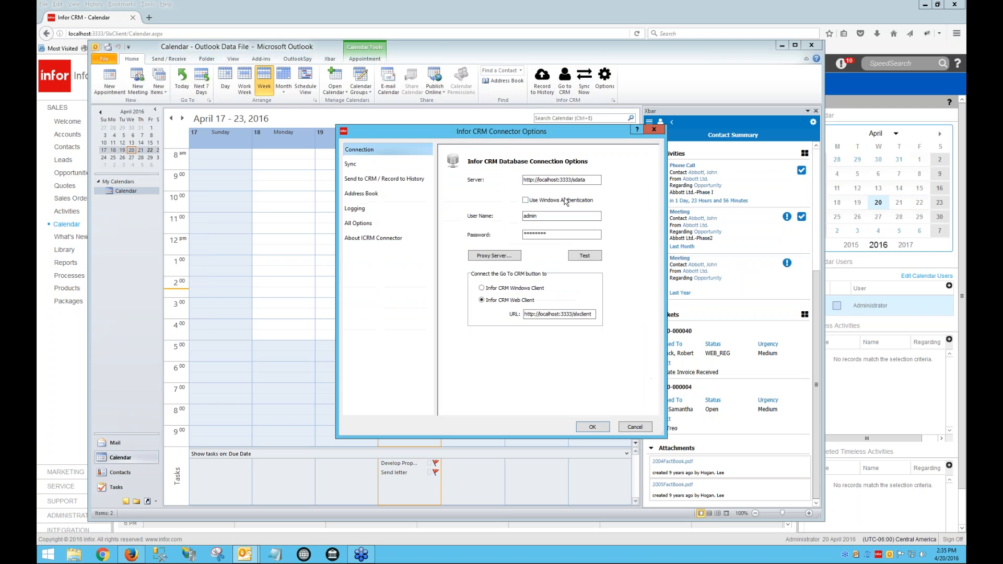
{"action": "left_click", "coordinate": [358, 172]}
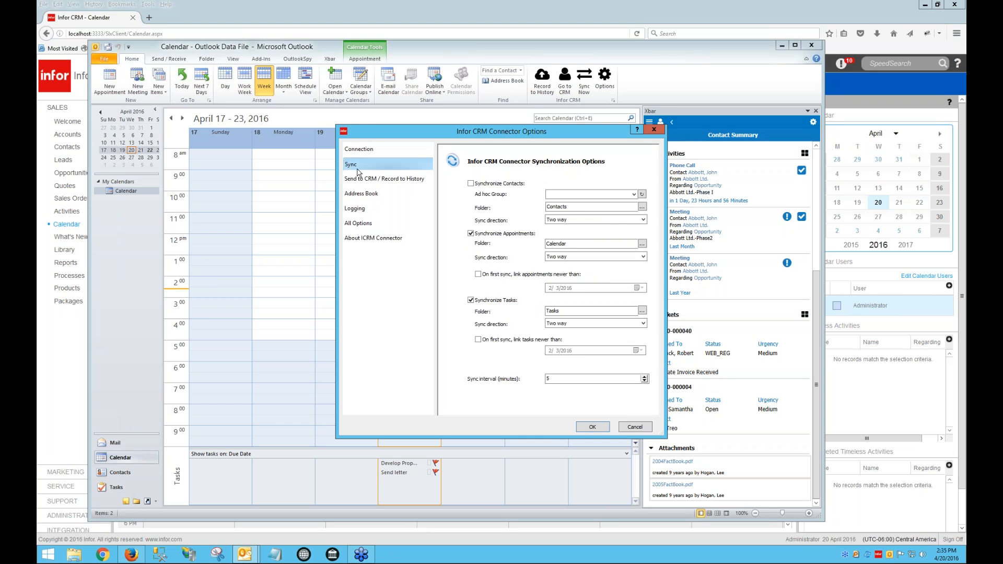
{"action": "left_click", "coordinate": [642, 244]}
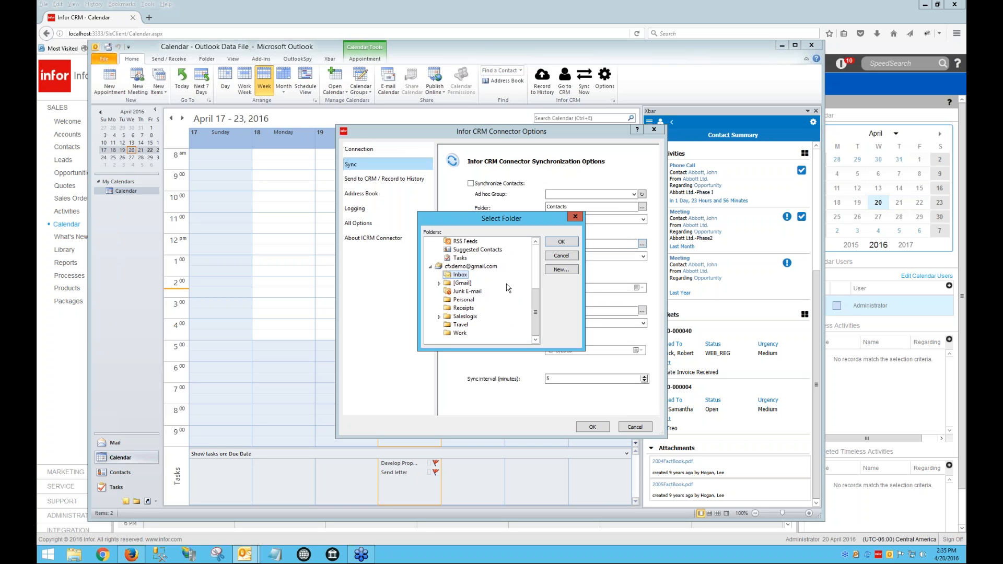
{"action": "left_click", "coordinate": [557, 257]}
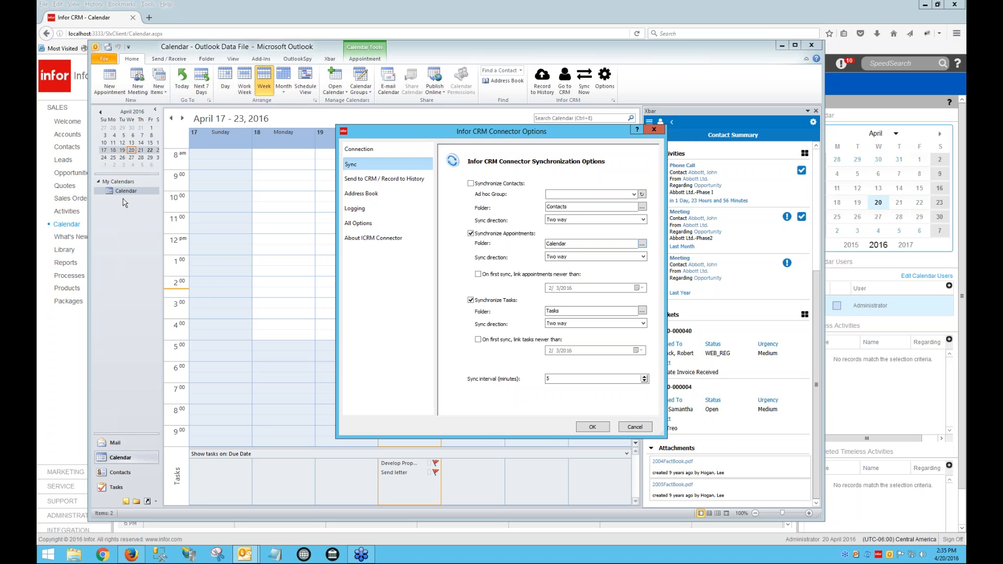
{"action": "left_click", "coordinate": [634, 427]}
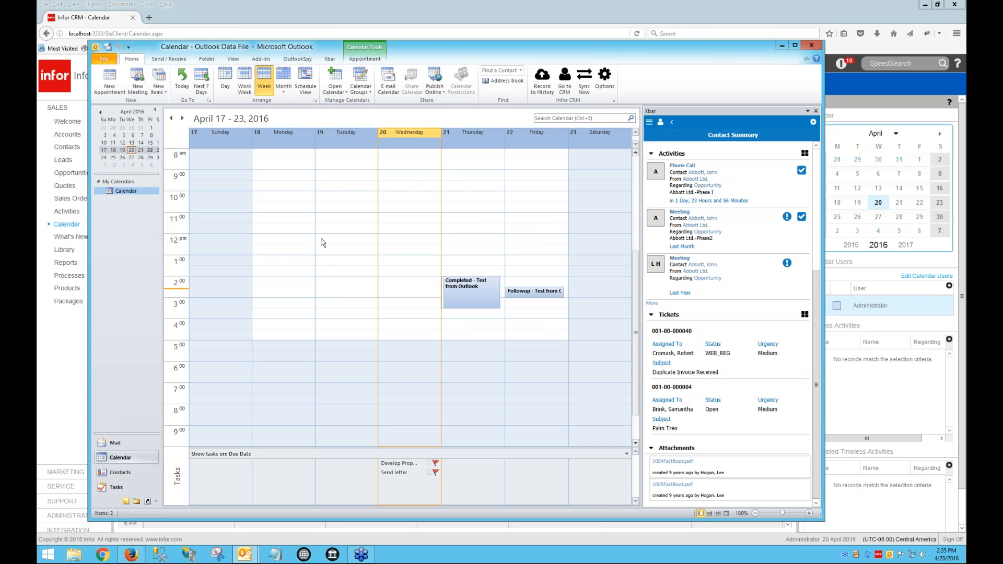
{"action": "left_click", "coordinate": [322, 242]}
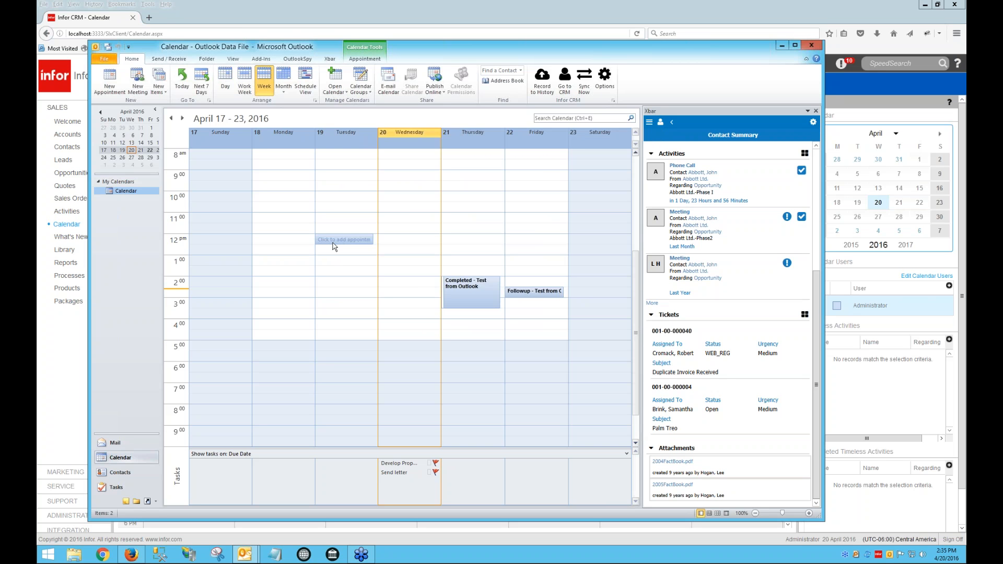